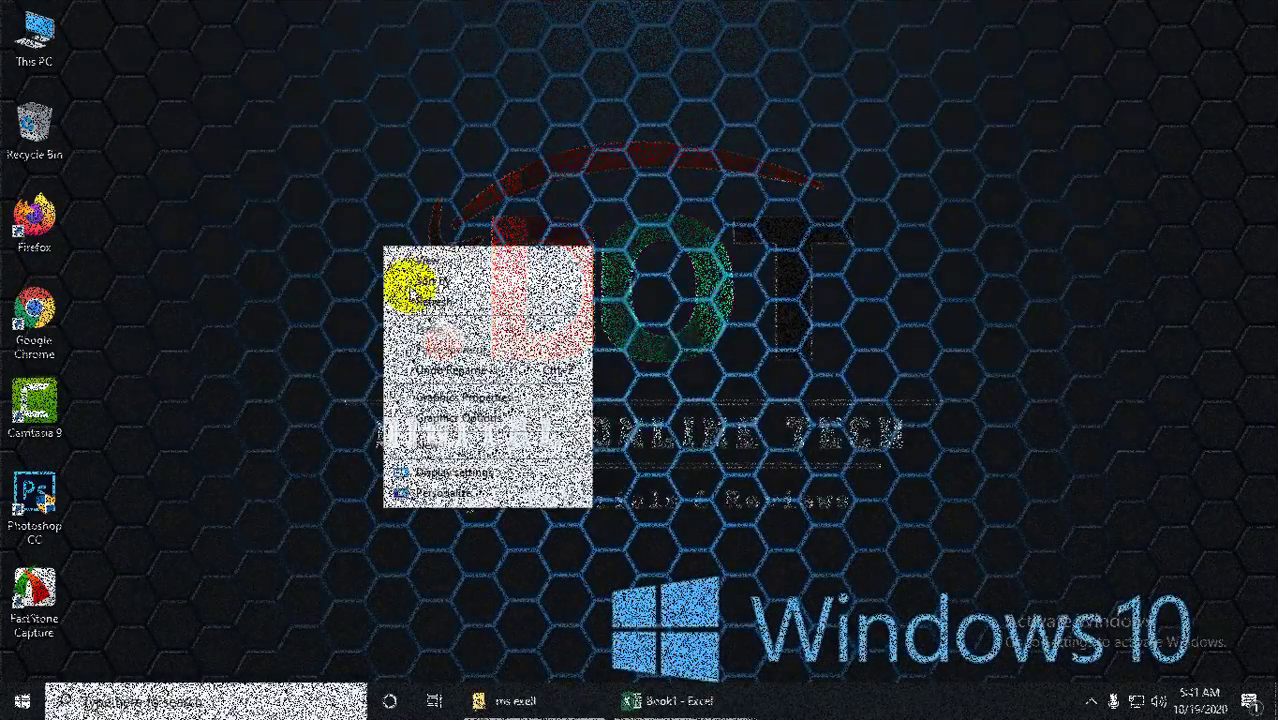
Switch to the Book1 workbook in Excel and clear the contents and orange fill of the average row across A19:H19
{"action": "left_click", "coordinate": [633, 701]}
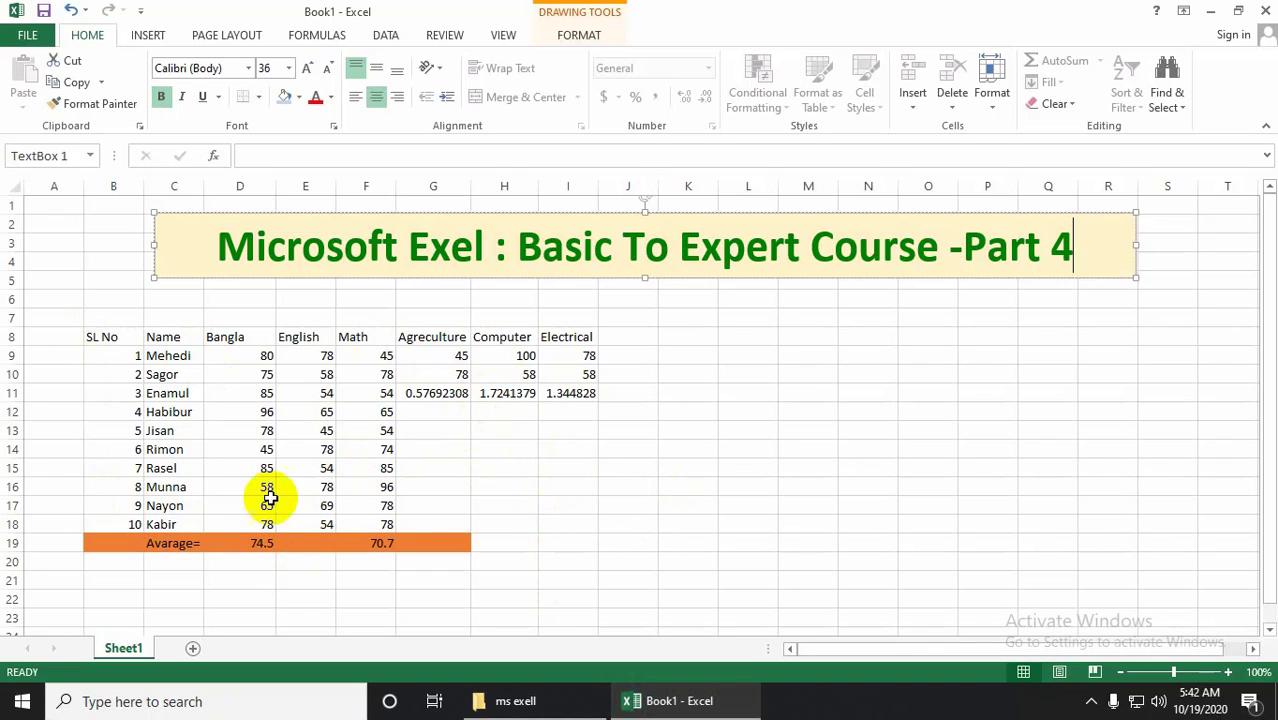
{"action": "left_click_drag", "start_coordinate": [82, 544], "coordinate": [537, 543]}
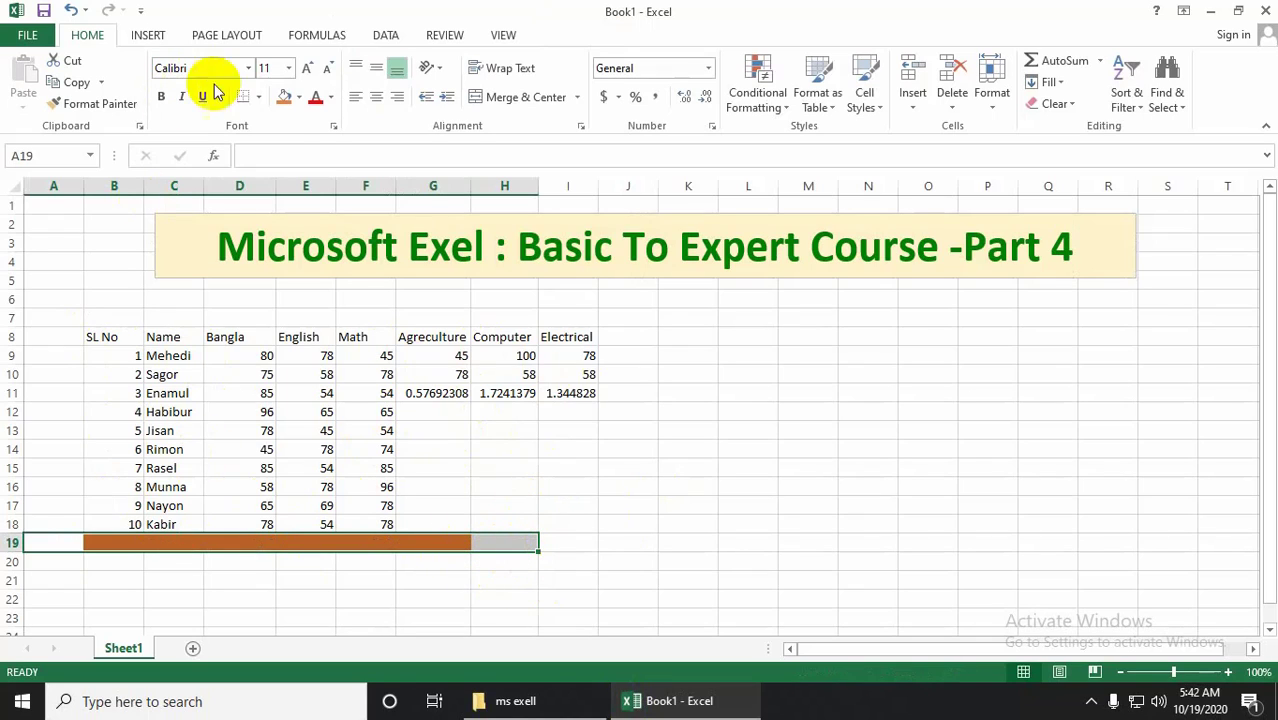
{"action": "left_click", "coordinate": [299, 97]}
{"action": "left_click", "coordinate": [324, 299]}
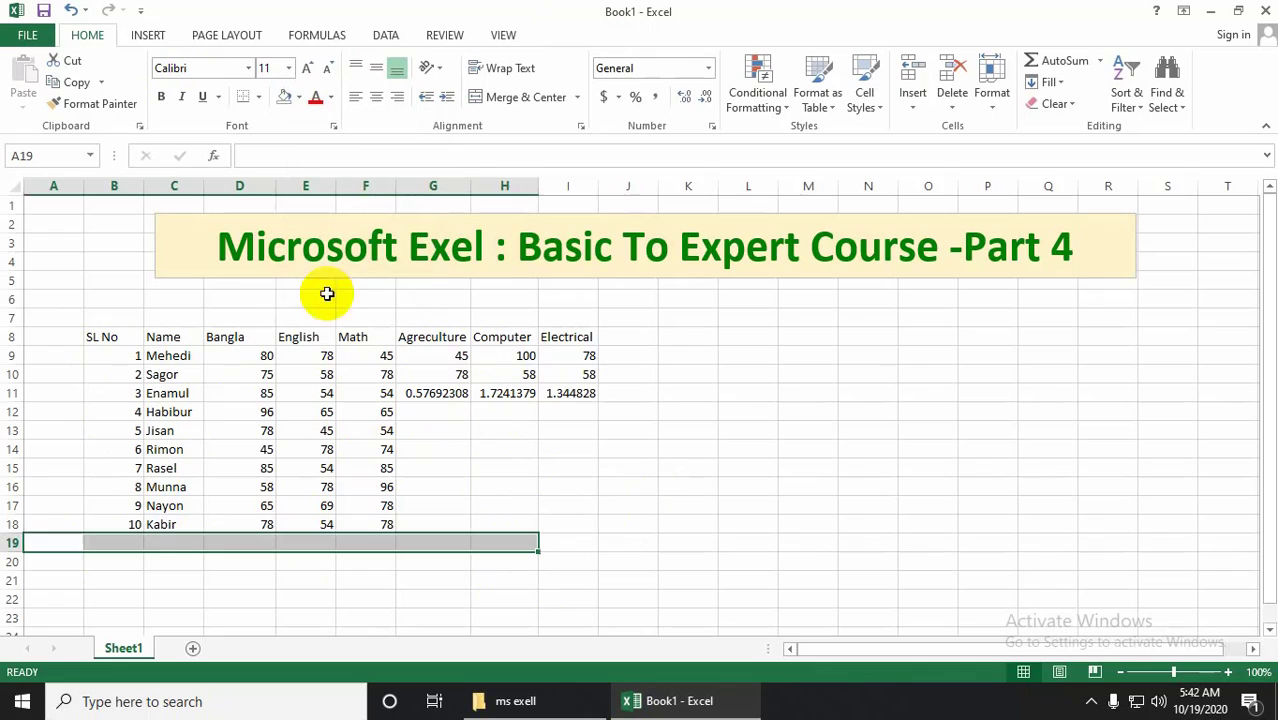
{"action": "left_click", "coordinate": [479, 470]}
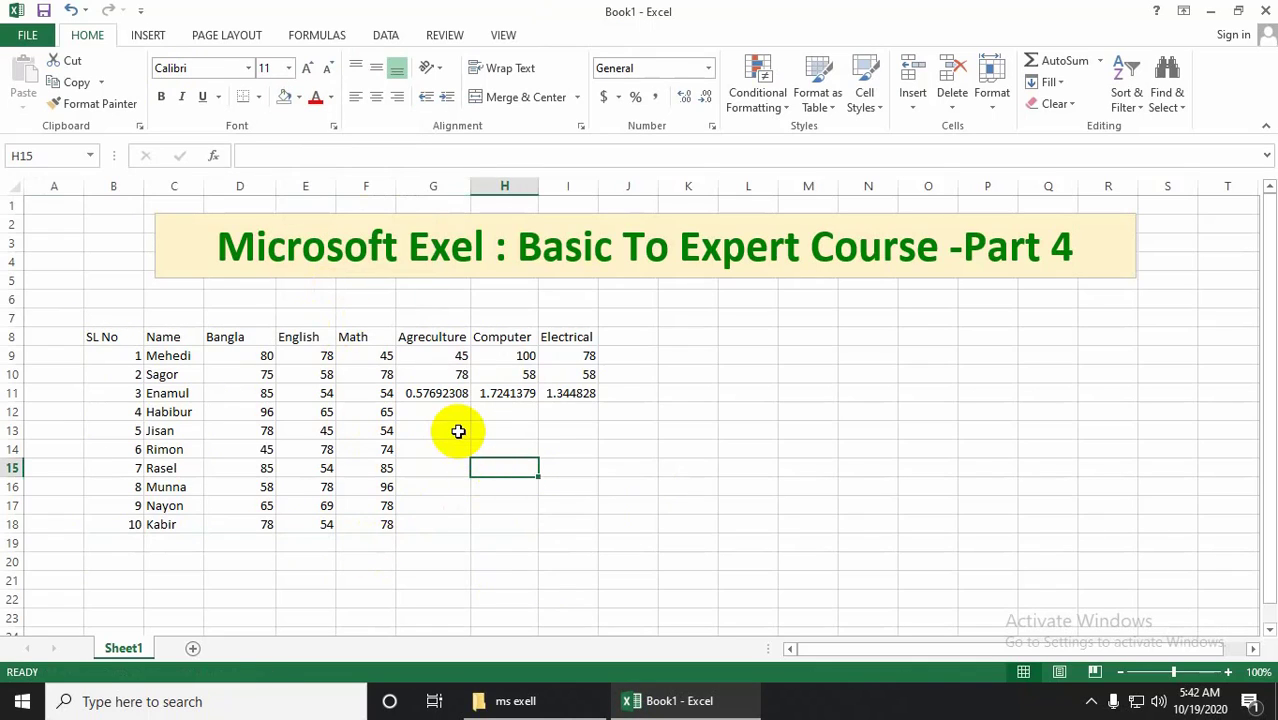
Delete the calculated values in row 11 under the Agreculture, Computer and Electrical columns, clearing G11:J11
{"action": "left_click", "coordinate": [449, 425]}
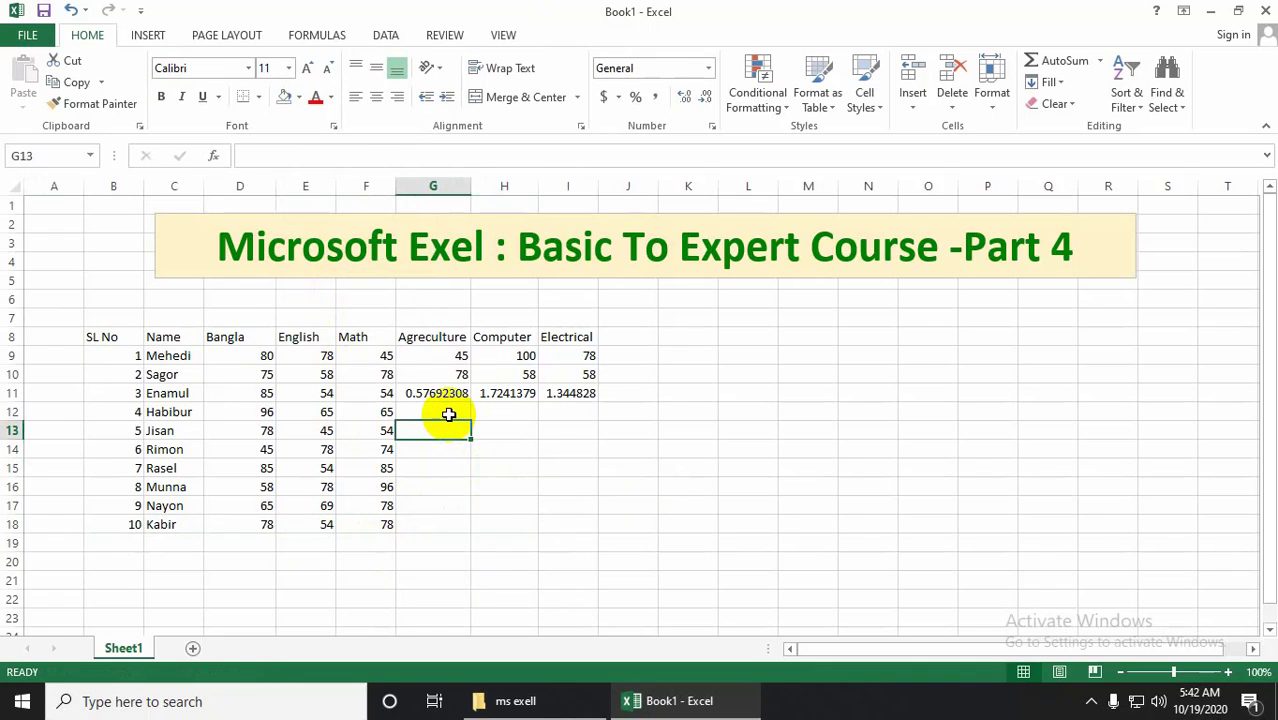
{"action": "left_click_drag", "start_coordinate": [420, 391], "coordinate": [609, 390]}
{"action": "key", "text": "Delete"}
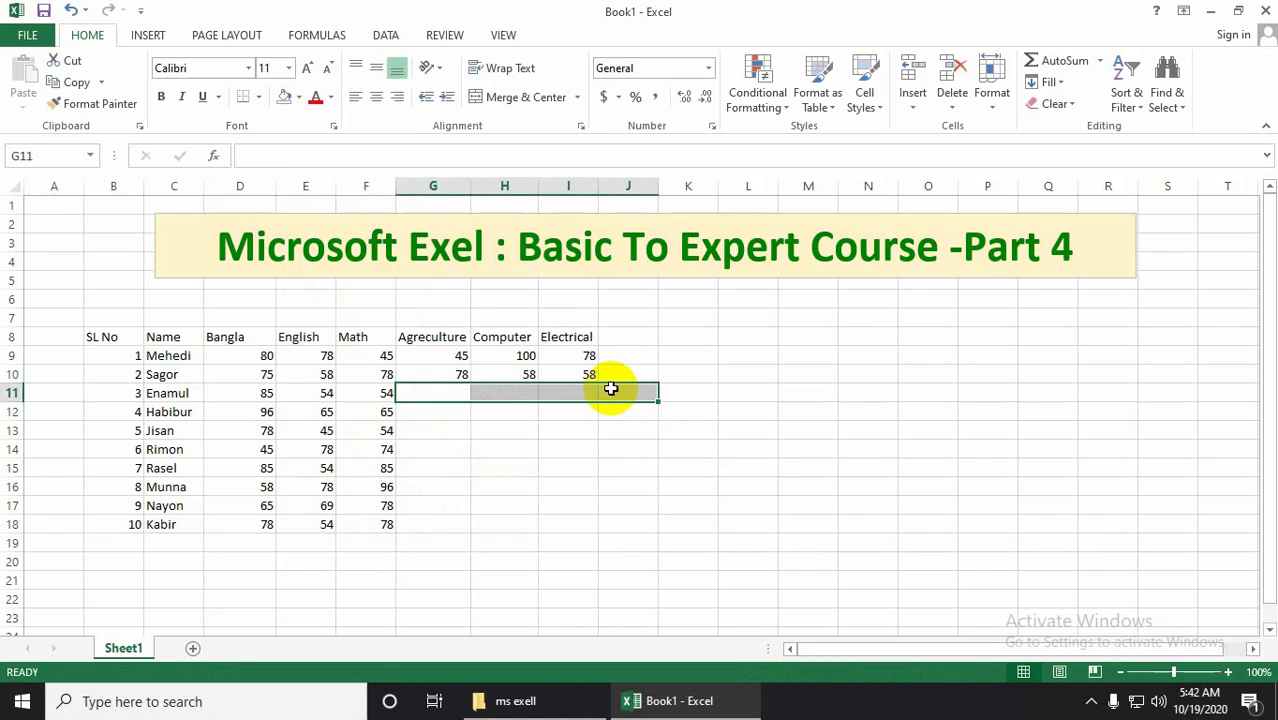
{"action": "left_click", "coordinate": [505, 430]}
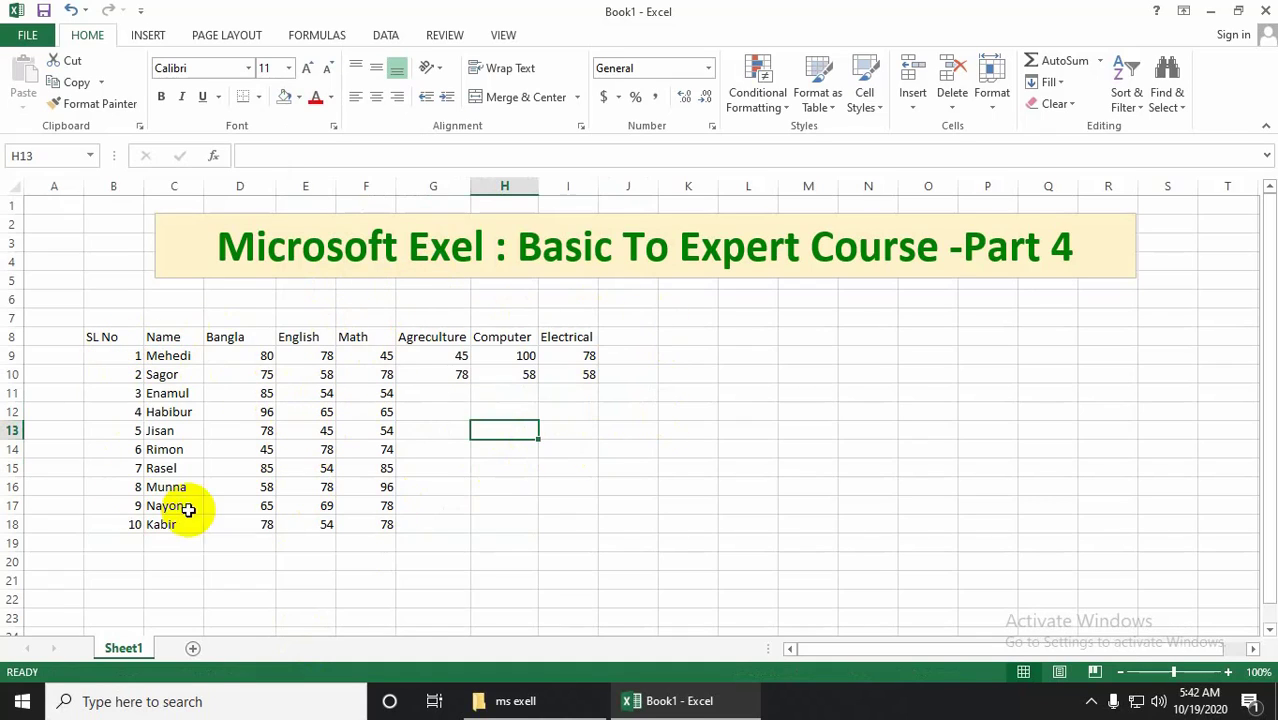
Review the student names and marks in the table, highlighting the Bangla marks in D9:D18
{"action": "left_click", "coordinate": [160, 372]}
{"action": "left_click", "coordinate": [180, 430]}
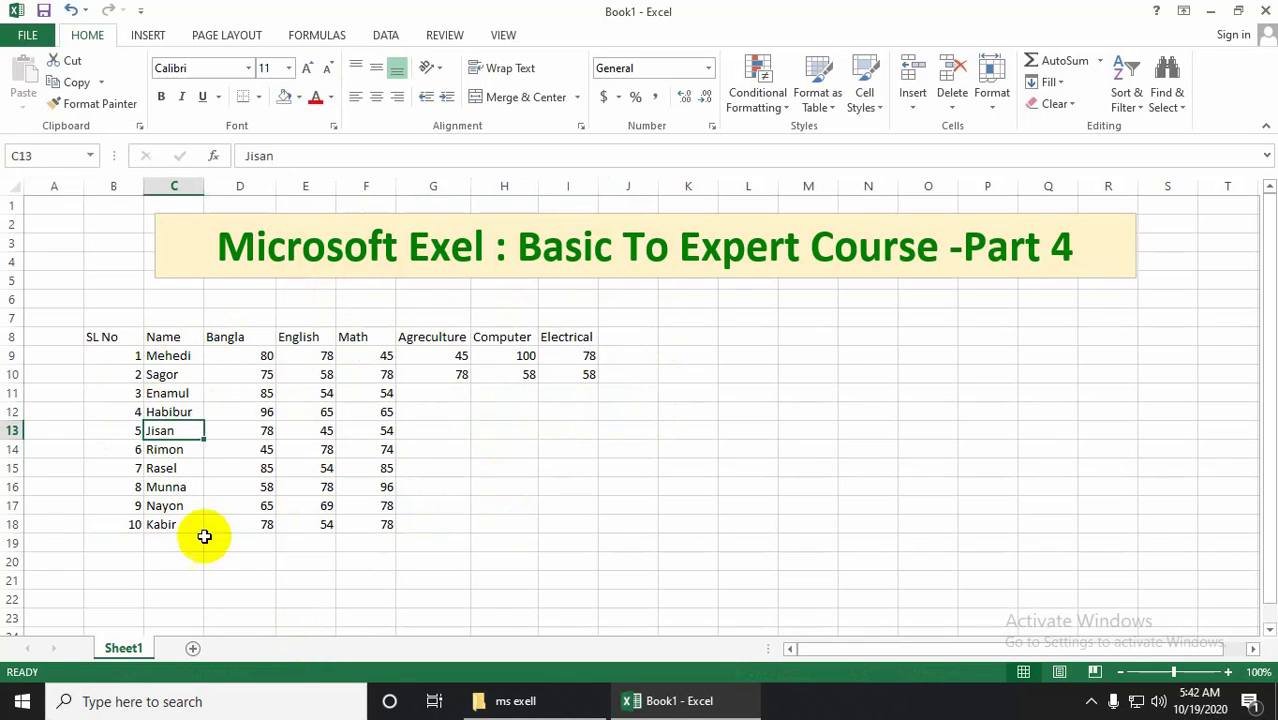
{"action": "left_click", "coordinate": [230, 560]}
{"action": "left_click", "coordinate": [345, 413]}
{"action": "left_click", "coordinate": [318, 522]}
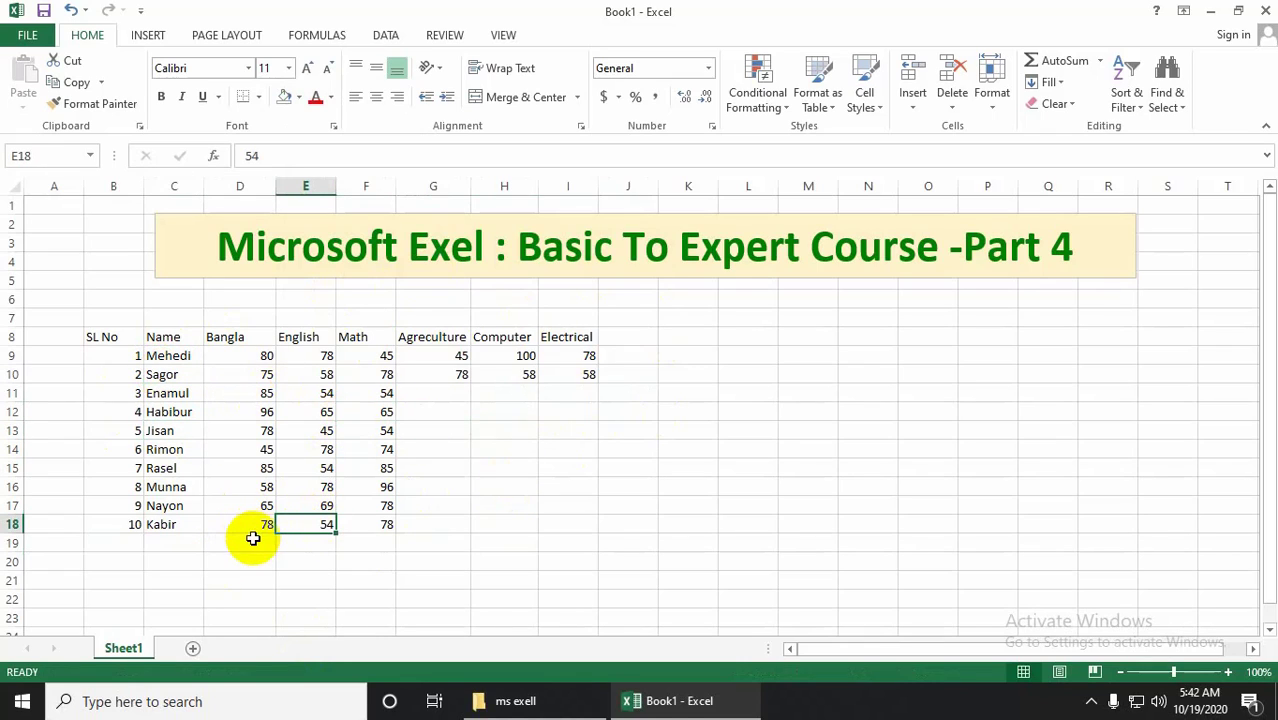
{"action": "left_click", "coordinate": [268, 358]}
{"action": "mouse_move", "coordinate": [268, 358]}
{"action": "left_mouse_down"}
{"action": "mouse_move", "coordinate": [274, 522]}
{"action": "mouse_move", "coordinate": [251, 523]}
{"action": "mouse_move", "coordinate": [248, 359]}
{"action": "left_mouse_up"}
{"action": "left_click", "coordinate": [268, 575]}
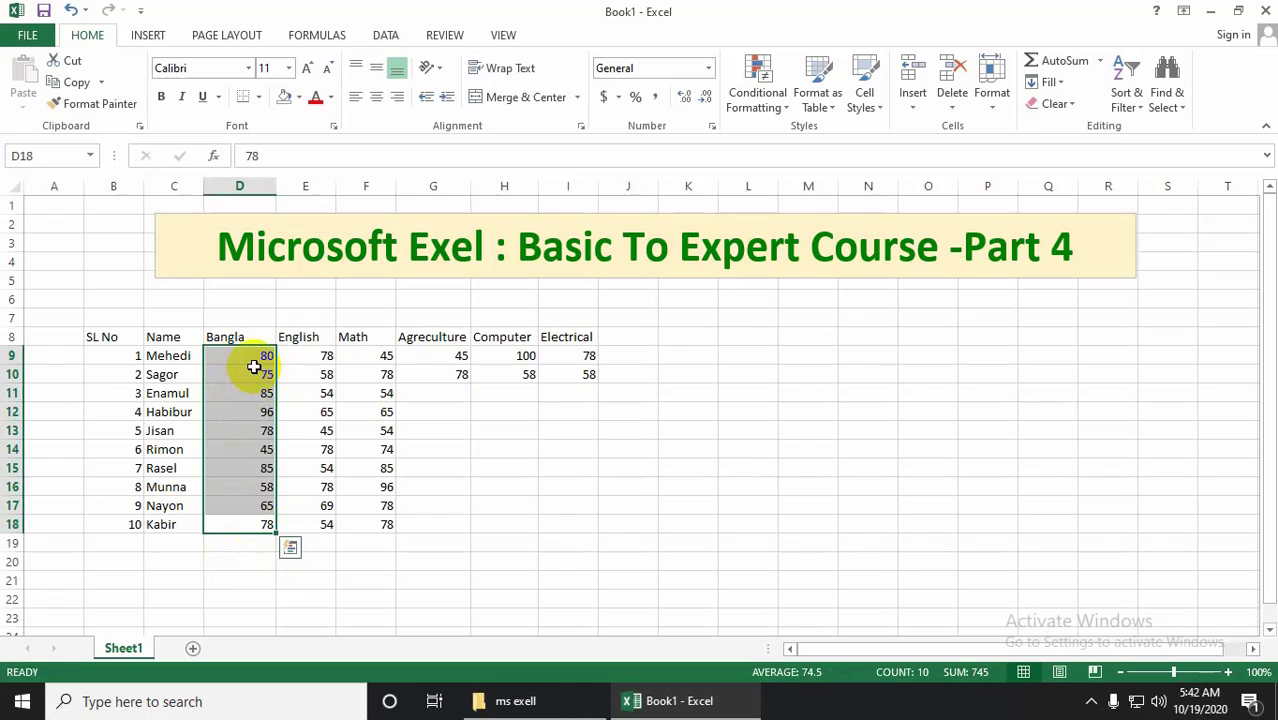
{"action": "left_click_drag", "start_coordinate": [257, 358], "coordinate": [272, 526]}
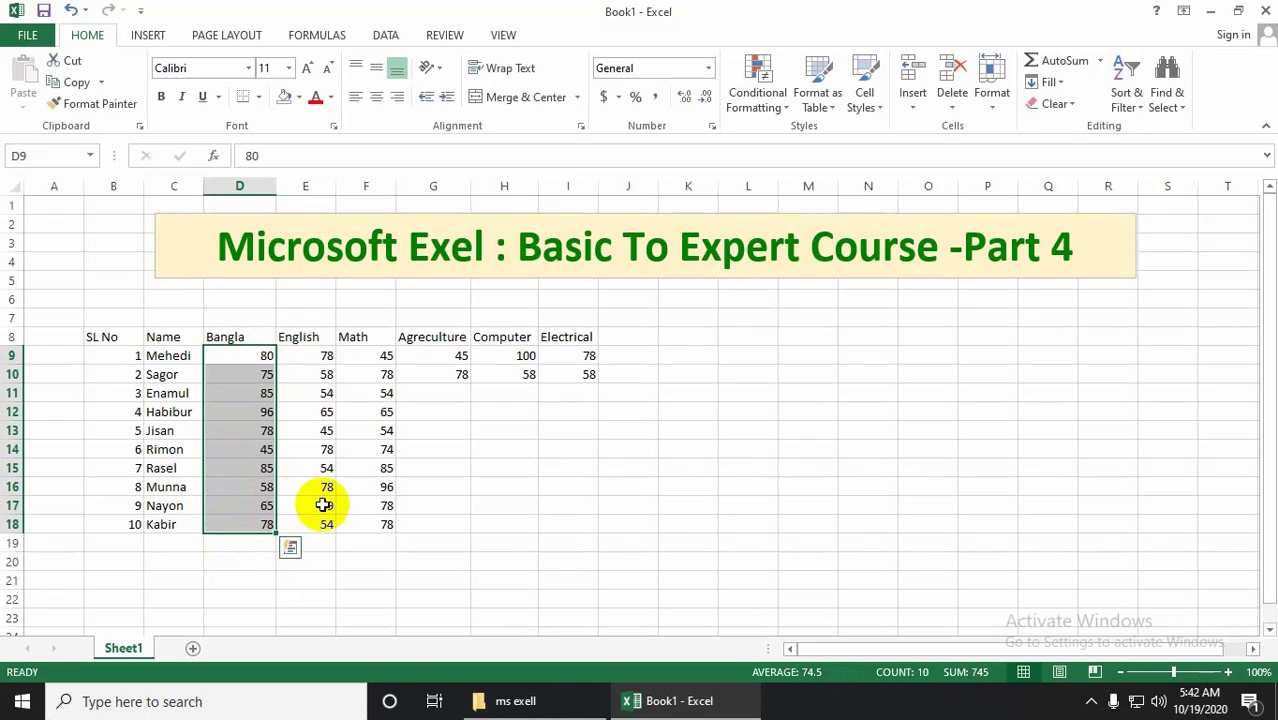
Enter the formula =max(D9:D18) in D19 to find the highest Bangla mark
{"action": "left_click", "coordinate": [250, 547]}
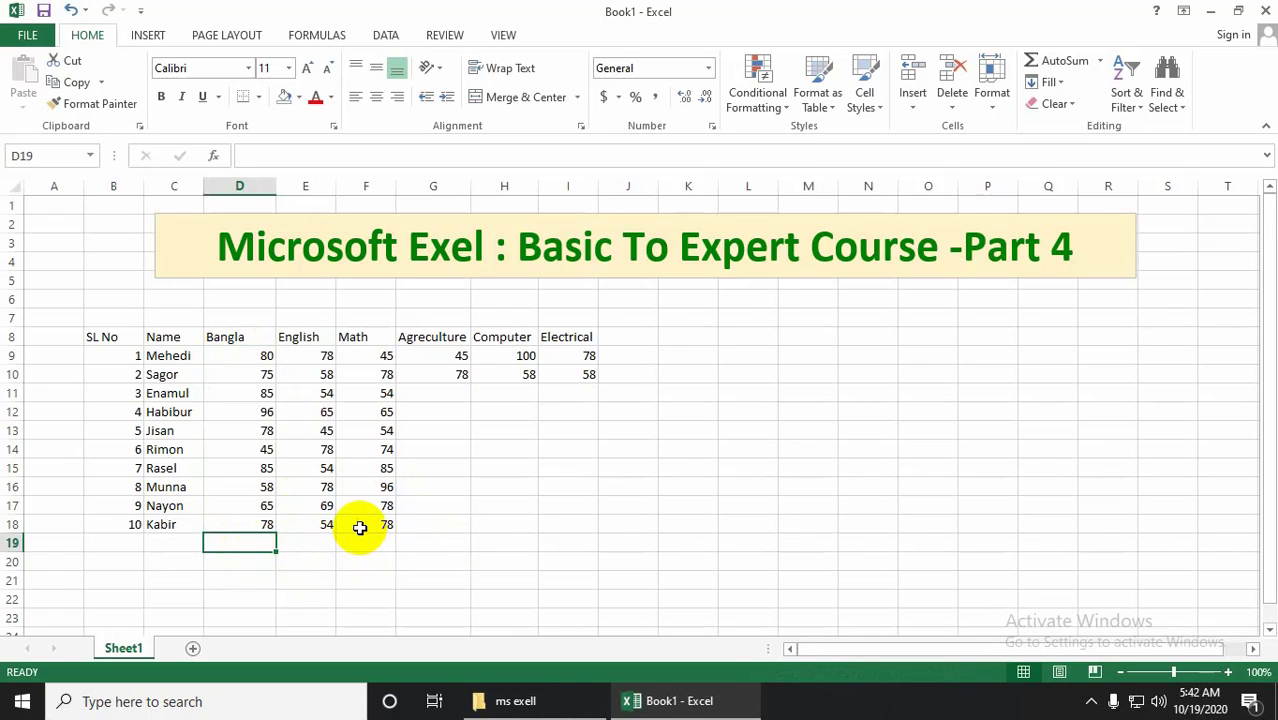
{"action": "double_click", "coordinate": [248, 541]}
{"action": "type", "text": "="}
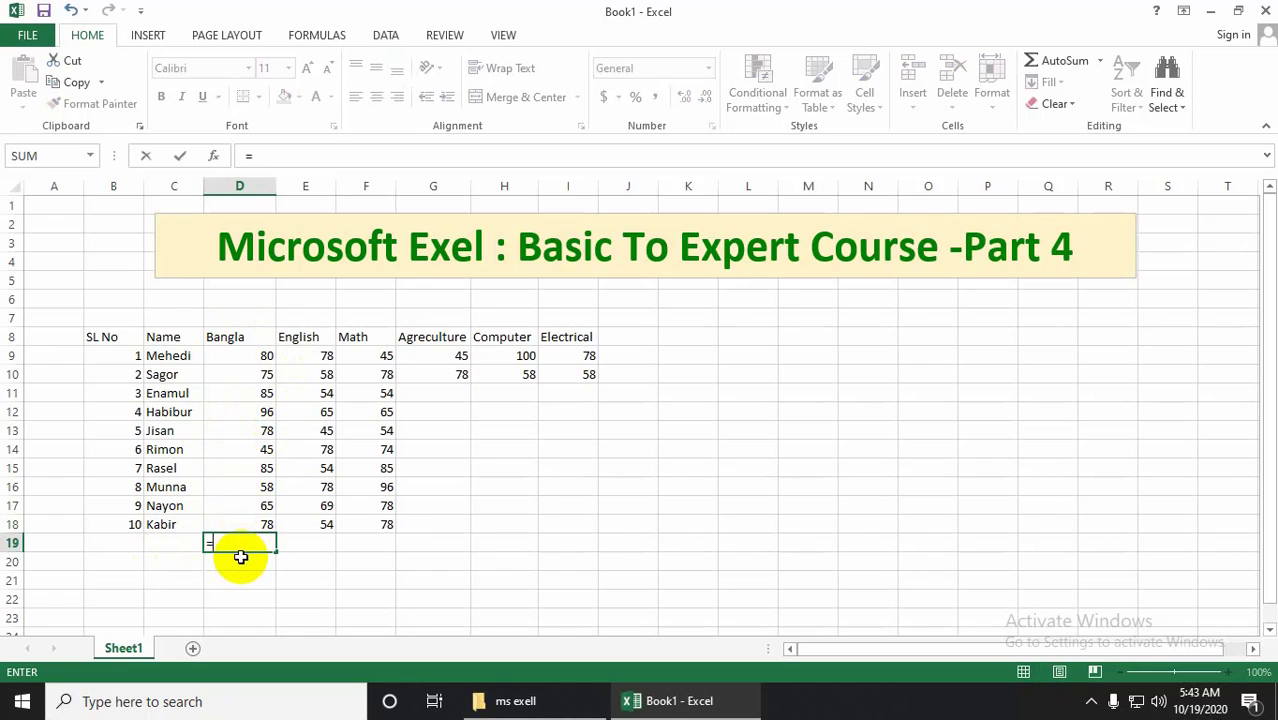
{"action": "type", "text": "ma"}
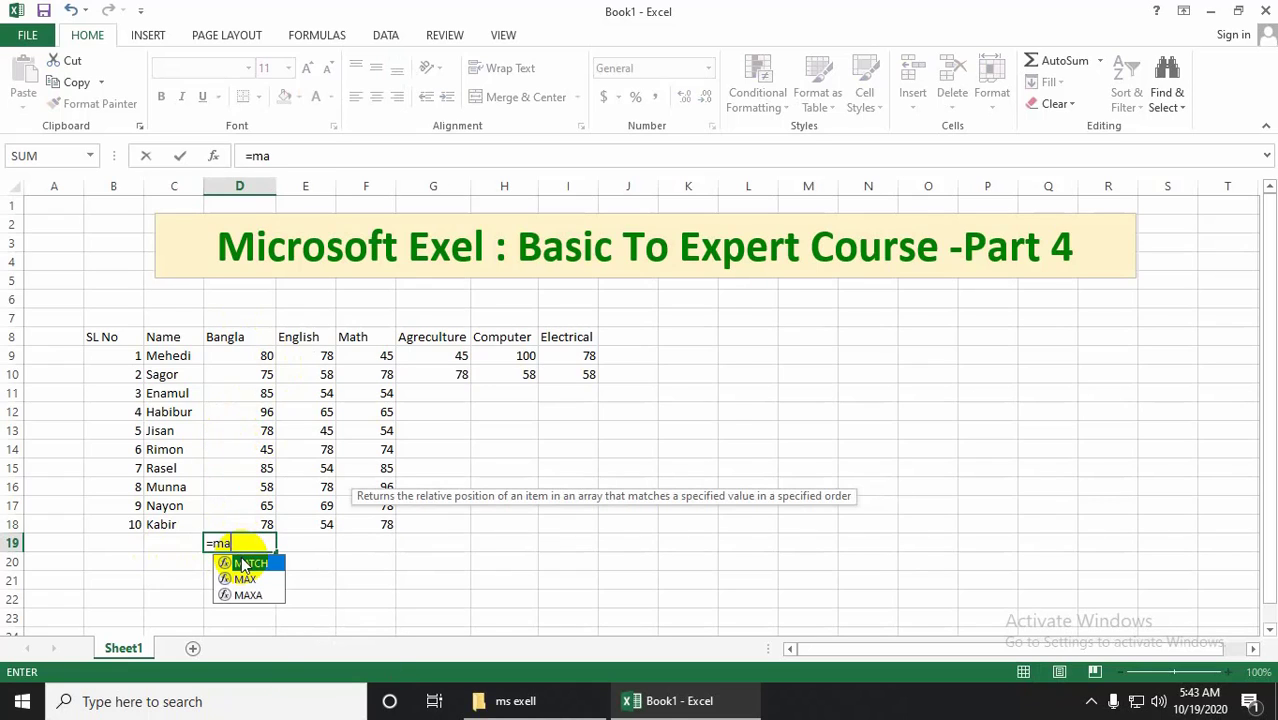
{"action": "type", "text": "x"}
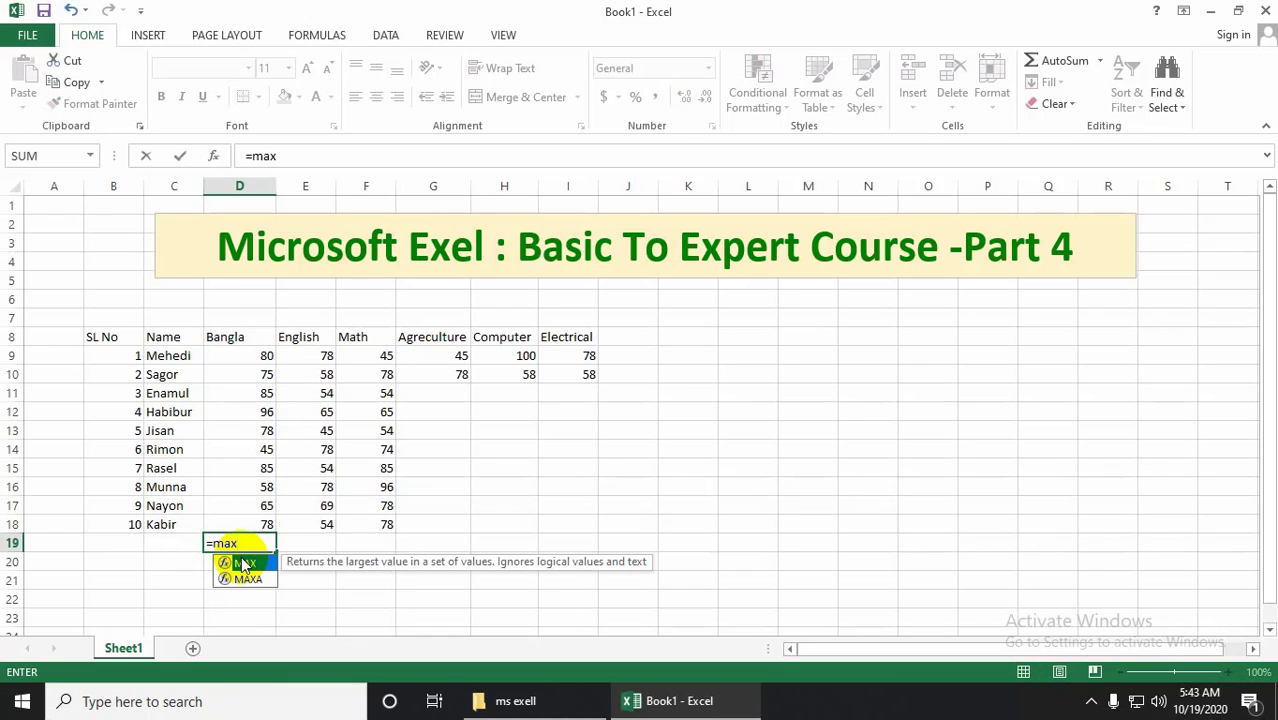
{"action": "type", "text": "("}
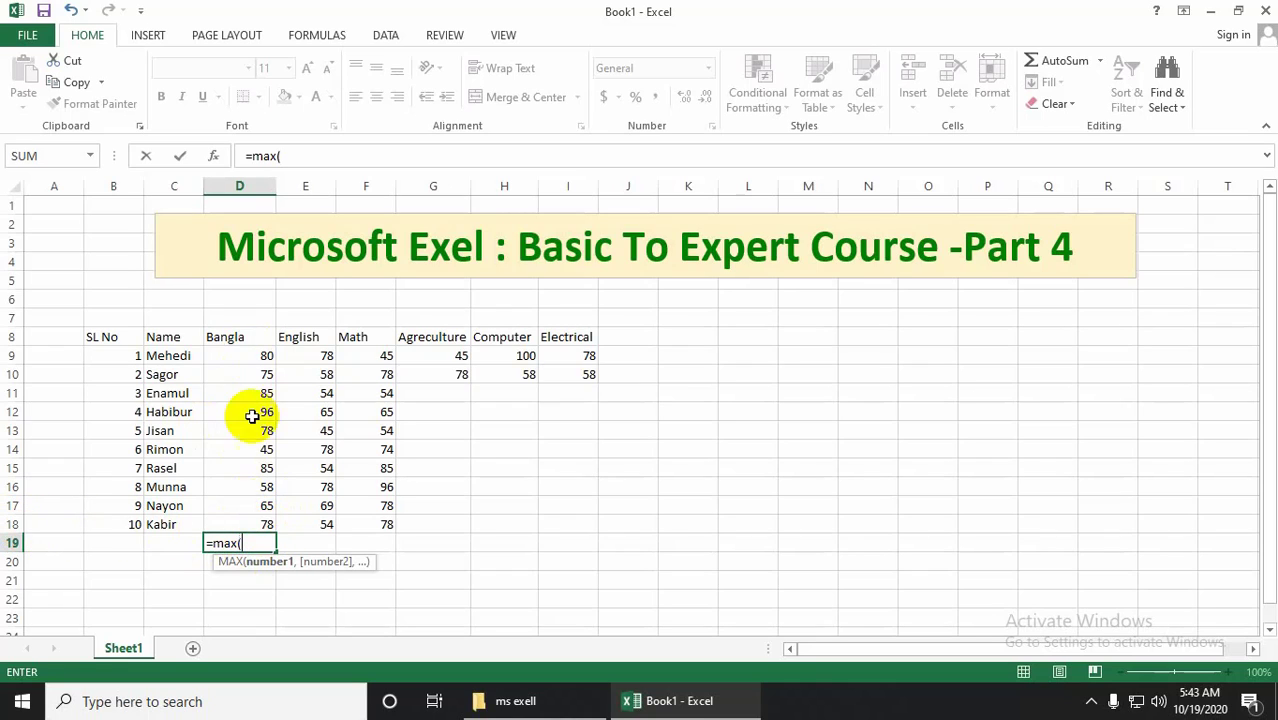
{"action": "left_click", "coordinate": [254, 358]}
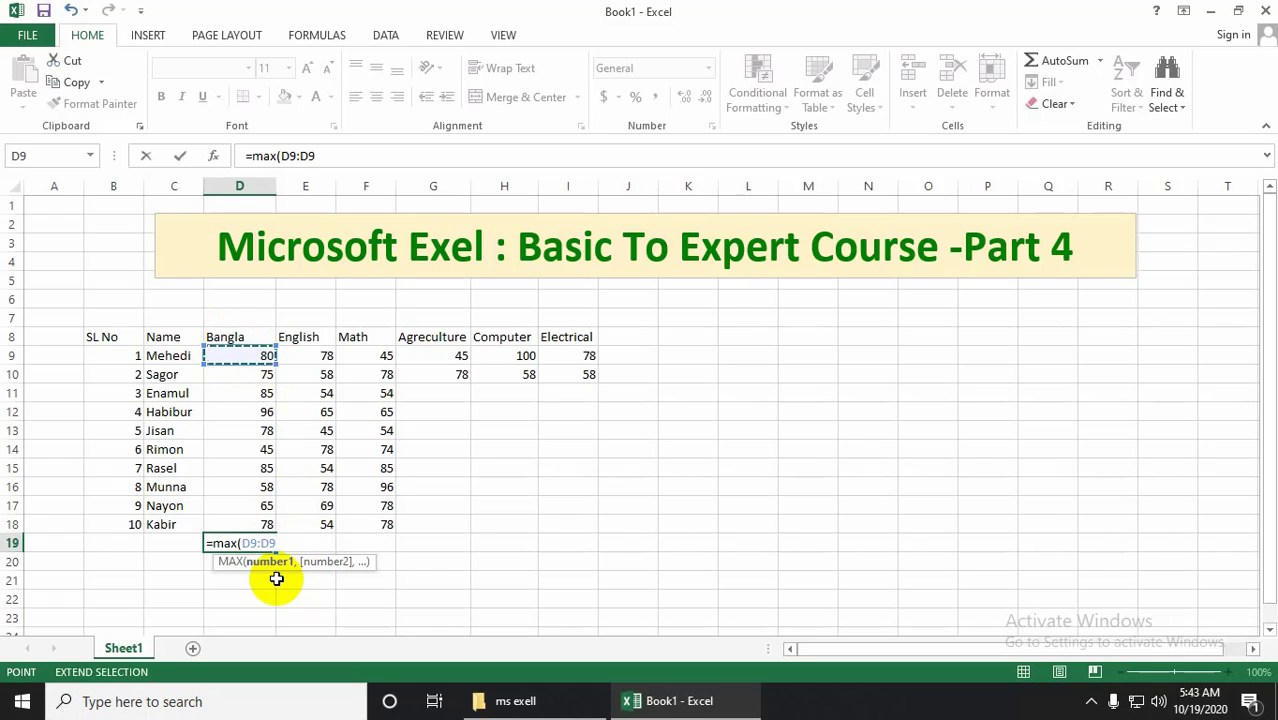
{"action": "key", "text": "BackSpace"}
{"action": "key", "text": "BackSpace"}
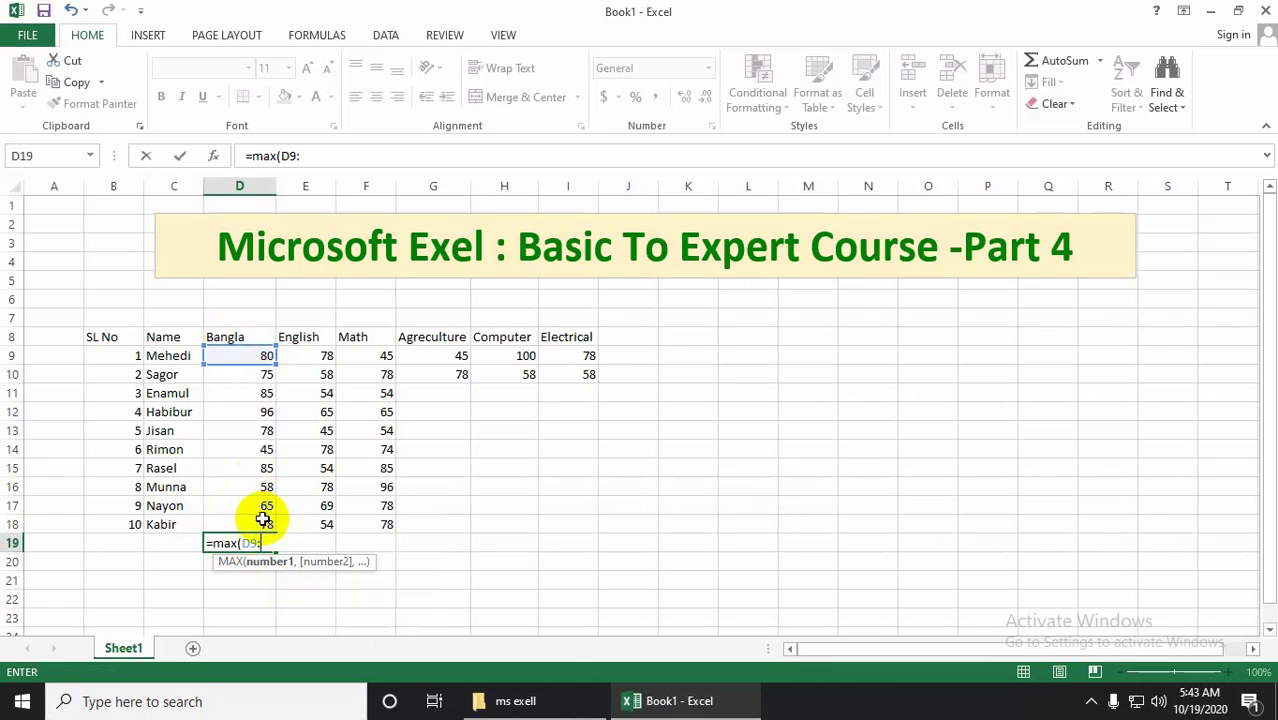
{"action": "left_click", "coordinate": [262, 520]}
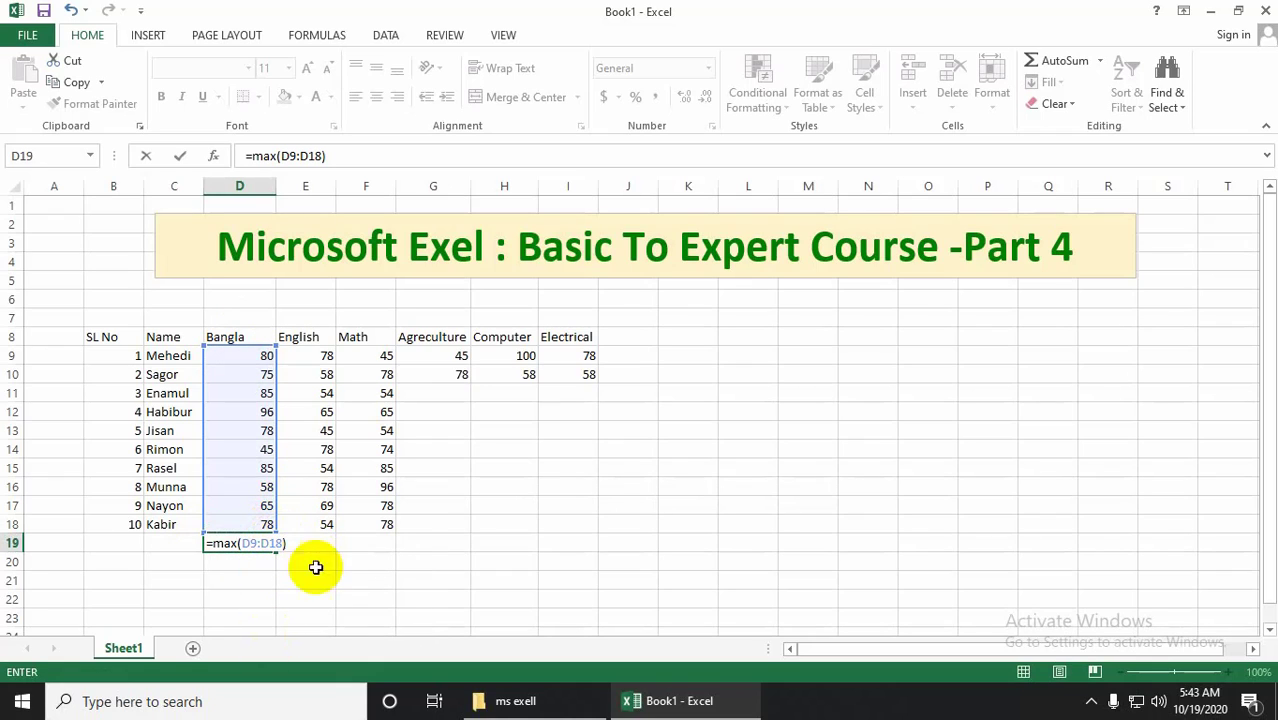
{"action": "key", "text": "Return"}
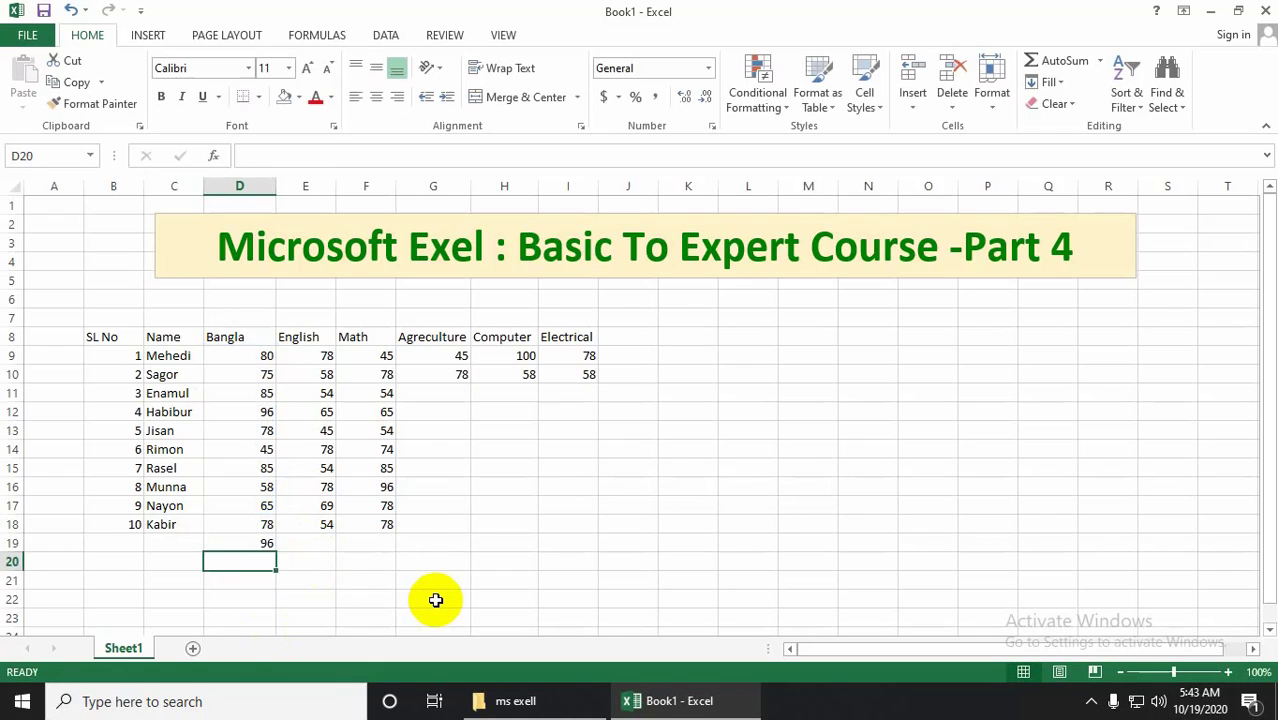
Label the Bangla maximum by entering "max No=" in C19
{"action": "left_click", "coordinate": [237, 546]}
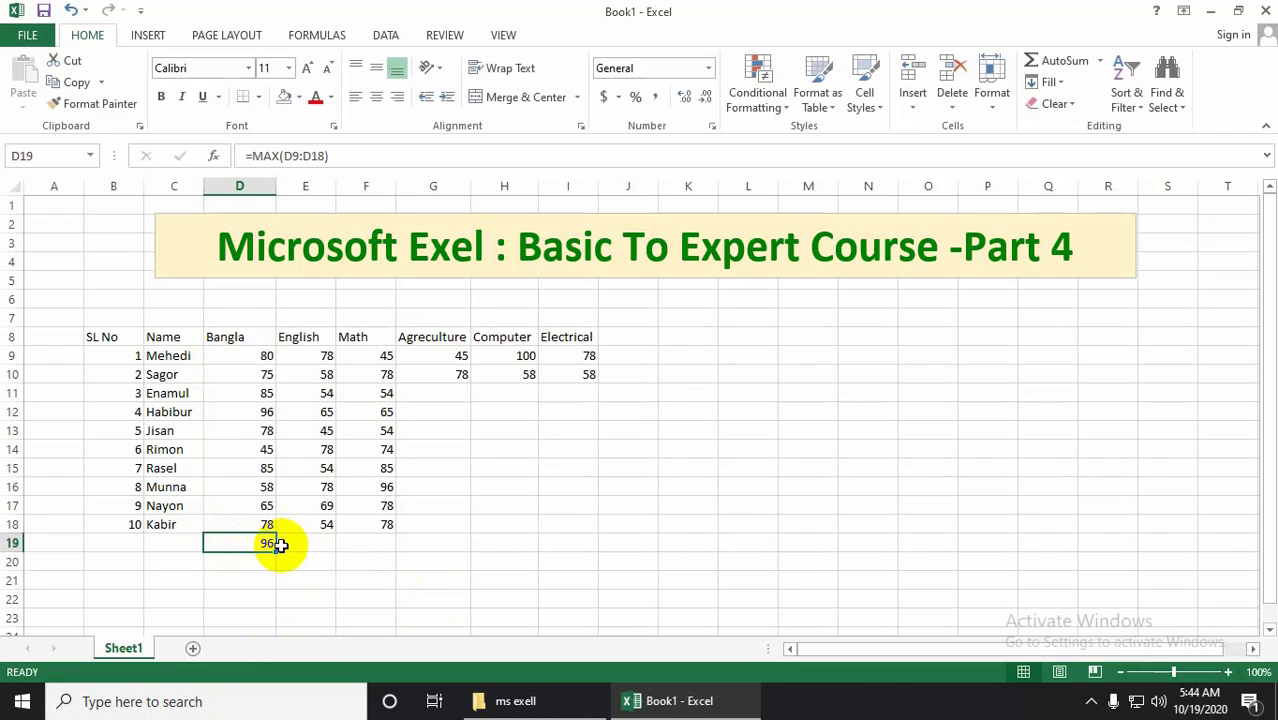
{"action": "left_click", "coordinate": [173, 542]}
{"action": "type", "text": "ma"}
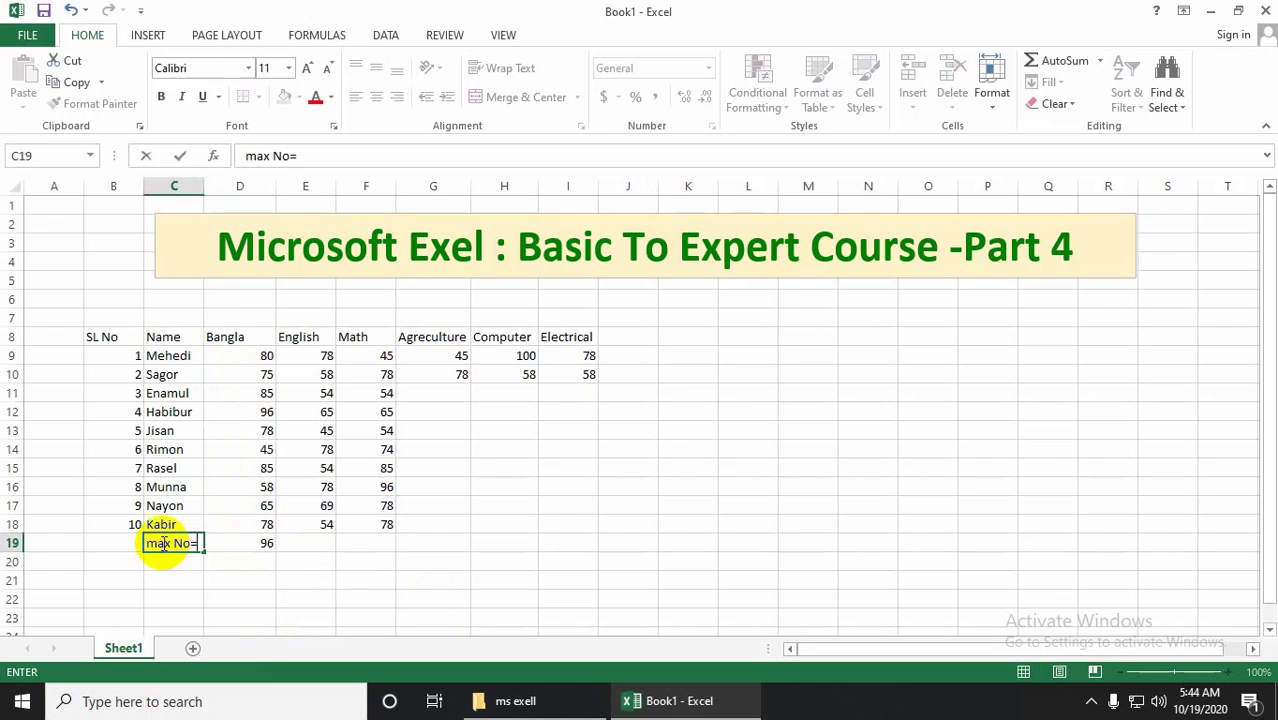
{"action": "type", "text": "x No="}
{"action": "key", "text": "Return"}
Fill the maximum label and result in C19:D19 with the standard yellow colour
{"action": "left_click_drag", "start_coordinate": [149, 543], "coordinate": [264, 543]}
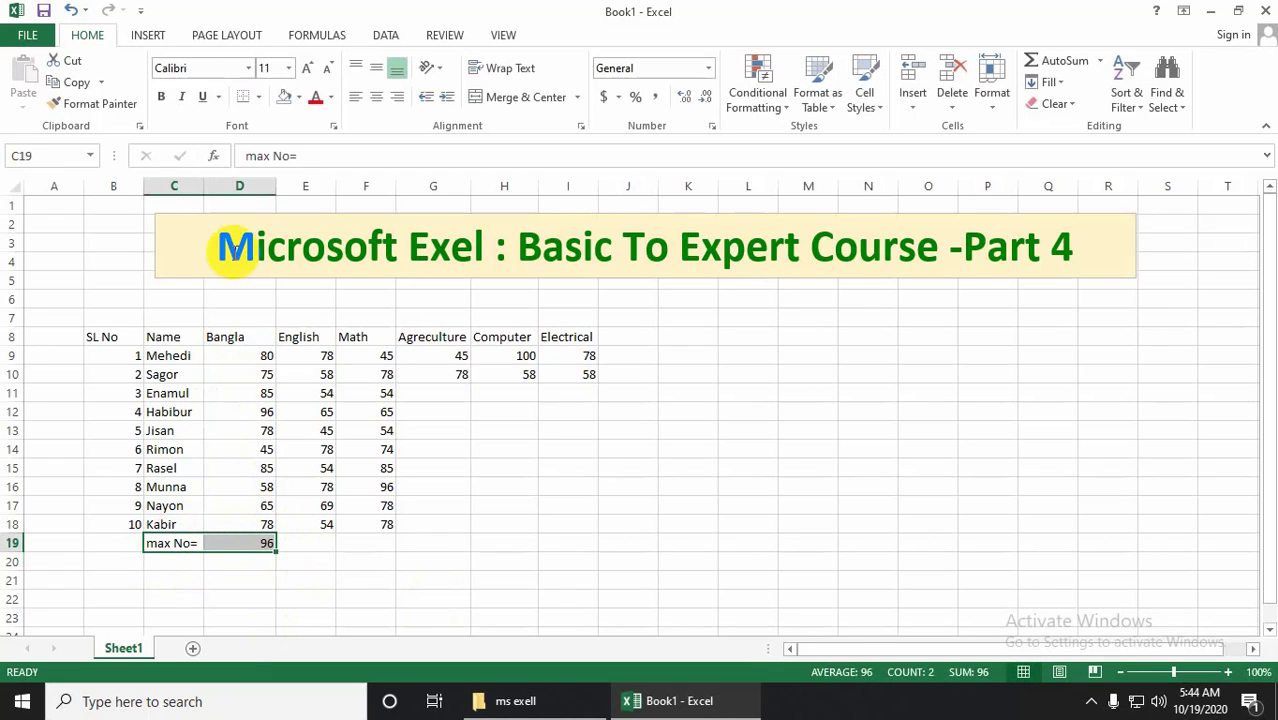
{"action": "left_click", "coordinate": [298, 97]}
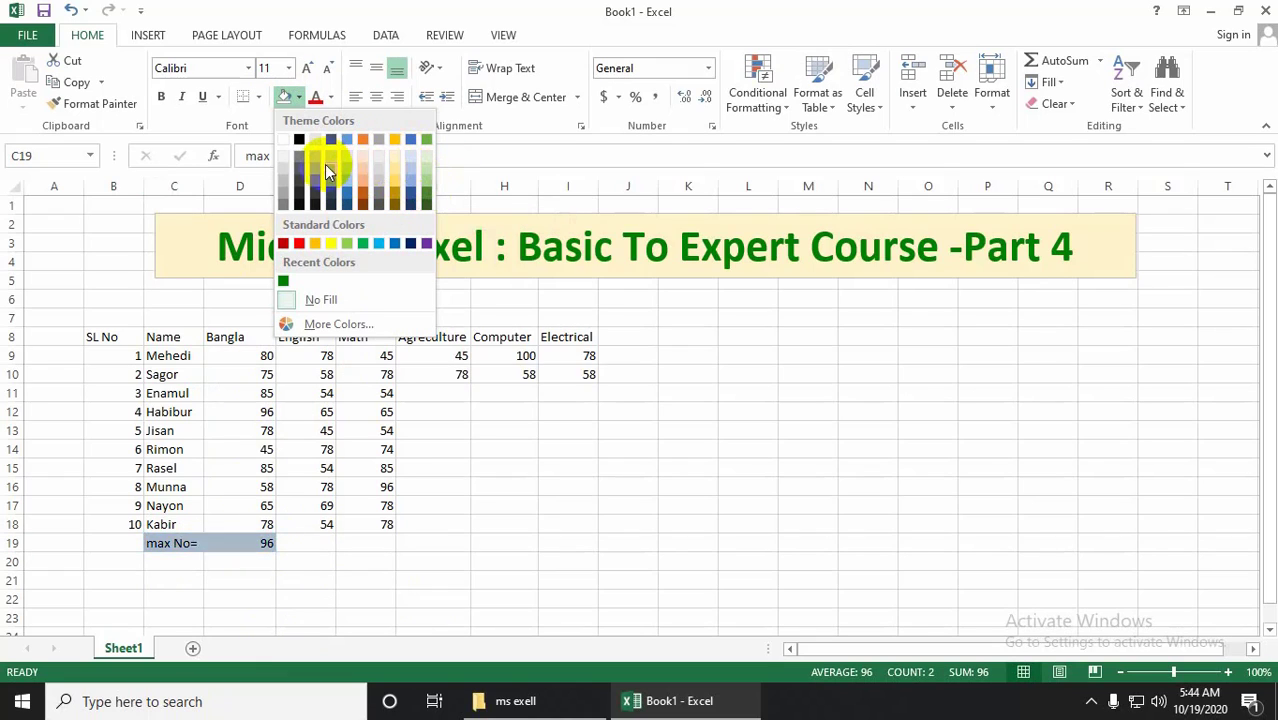
{"action": "left_click", "coordinate": [327, 244]}
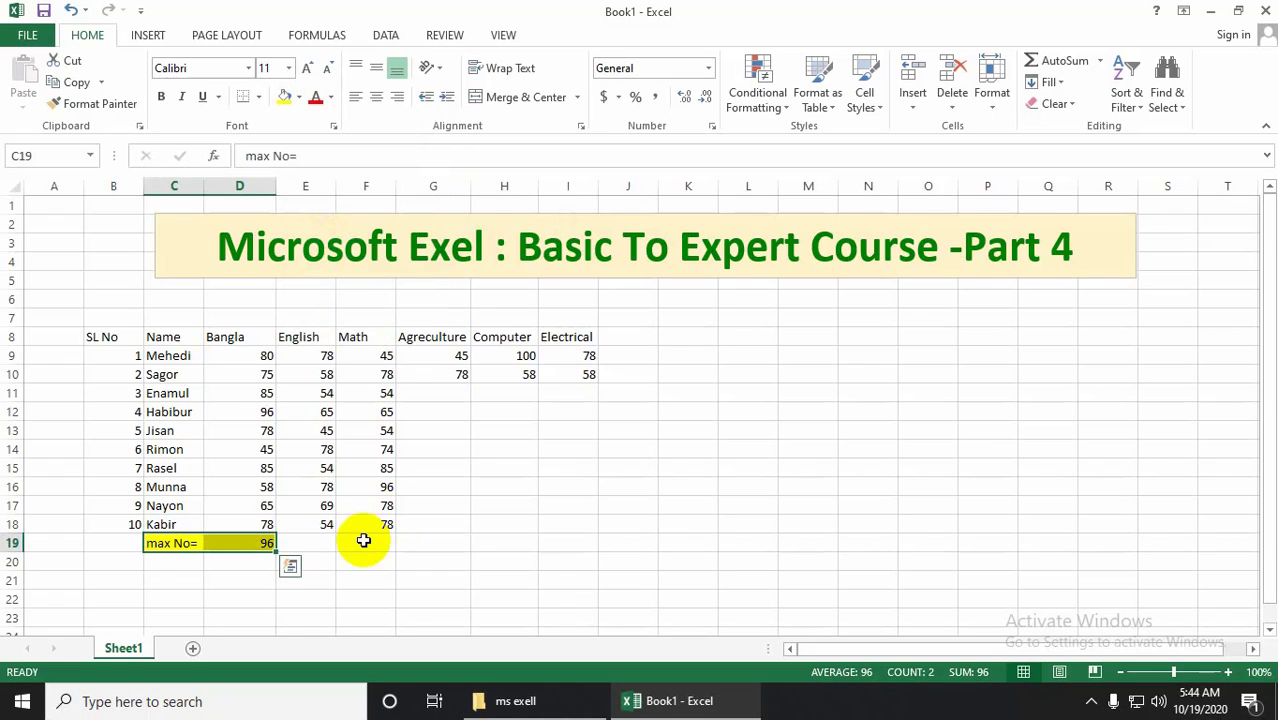
Check the maximum formula in D19 and compare its result with the student name and Bangla mark in row 12
{"action": "left_click", "coordinate": [325, 540]}
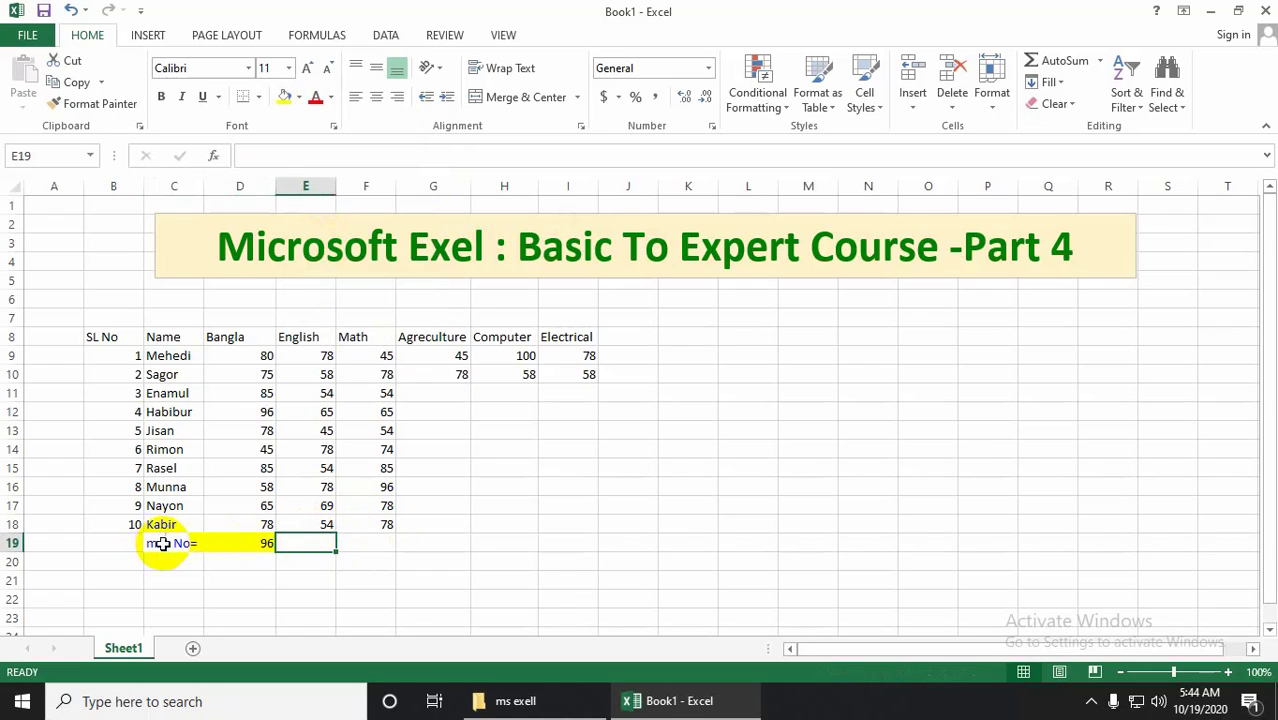
{"action": "left_click", "coordinate": [260, 546]}
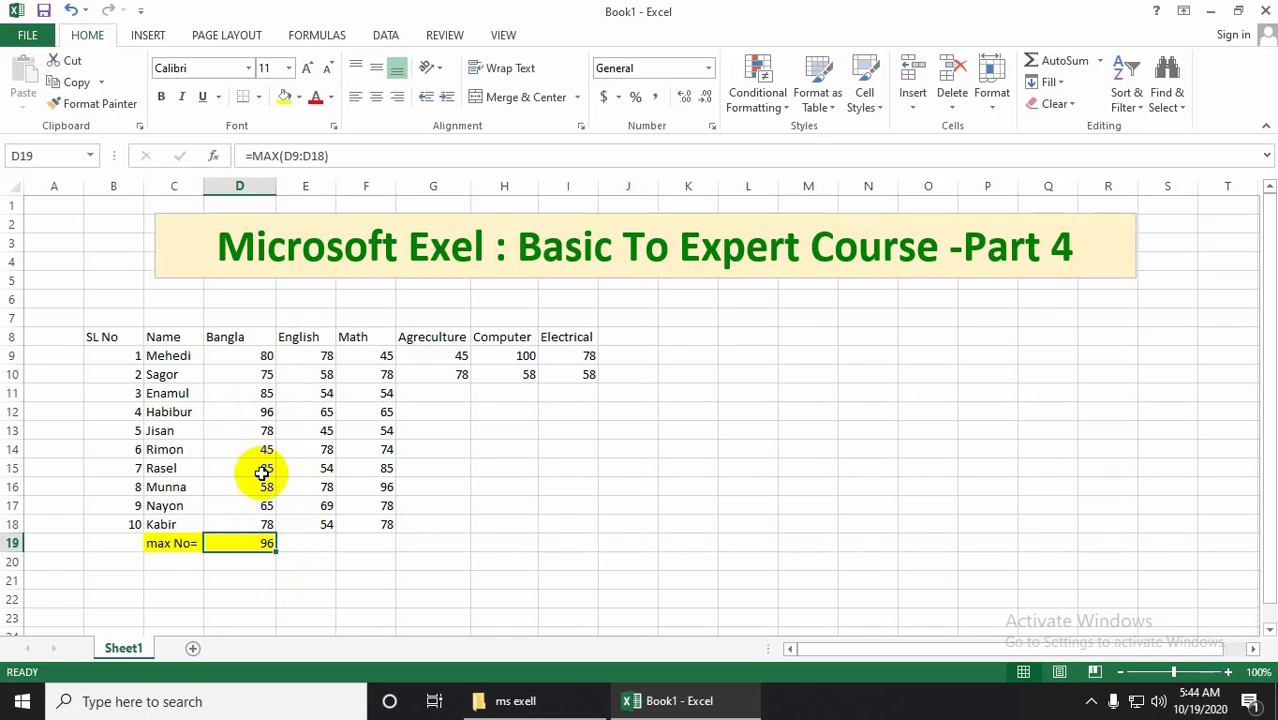
{"action": "left_click", "coordinate": [168, 411]}
{"action": "left_click", "coordinate": [245, 410]}
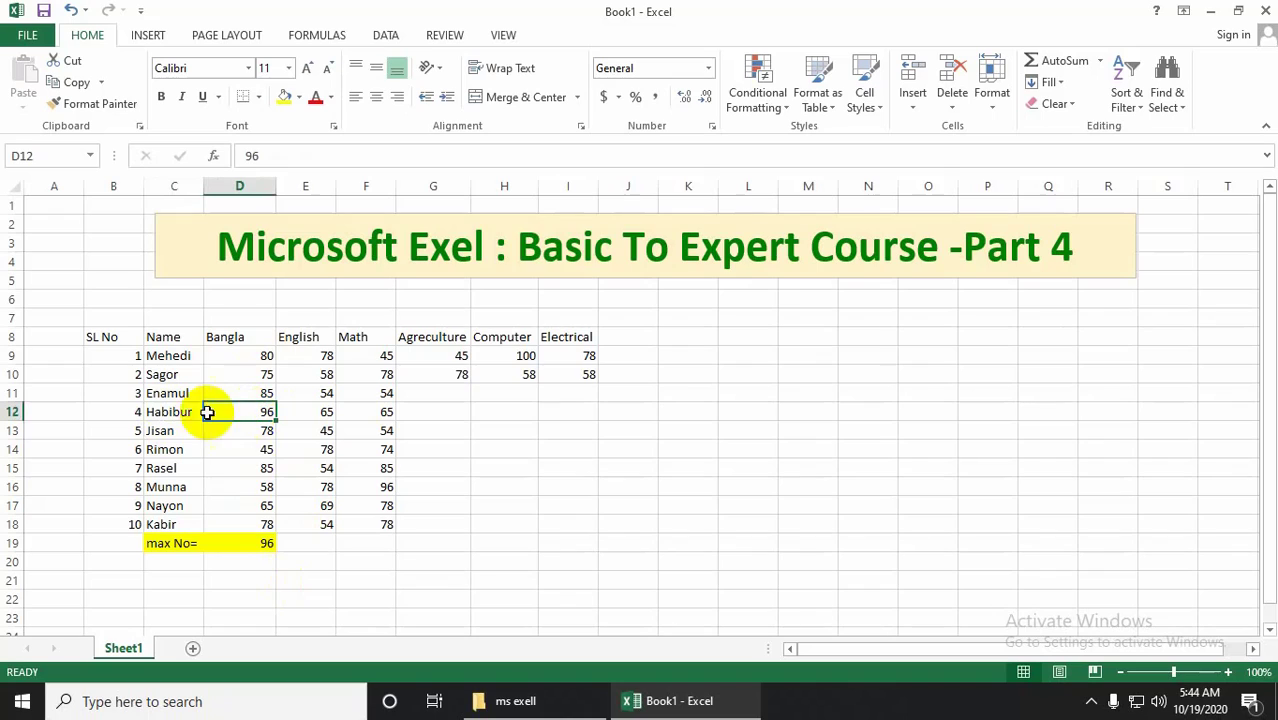
{"action": "left_click", "coordinate": [173, 412]}
{"action": "left_click", "coordinate": [256, 411]}
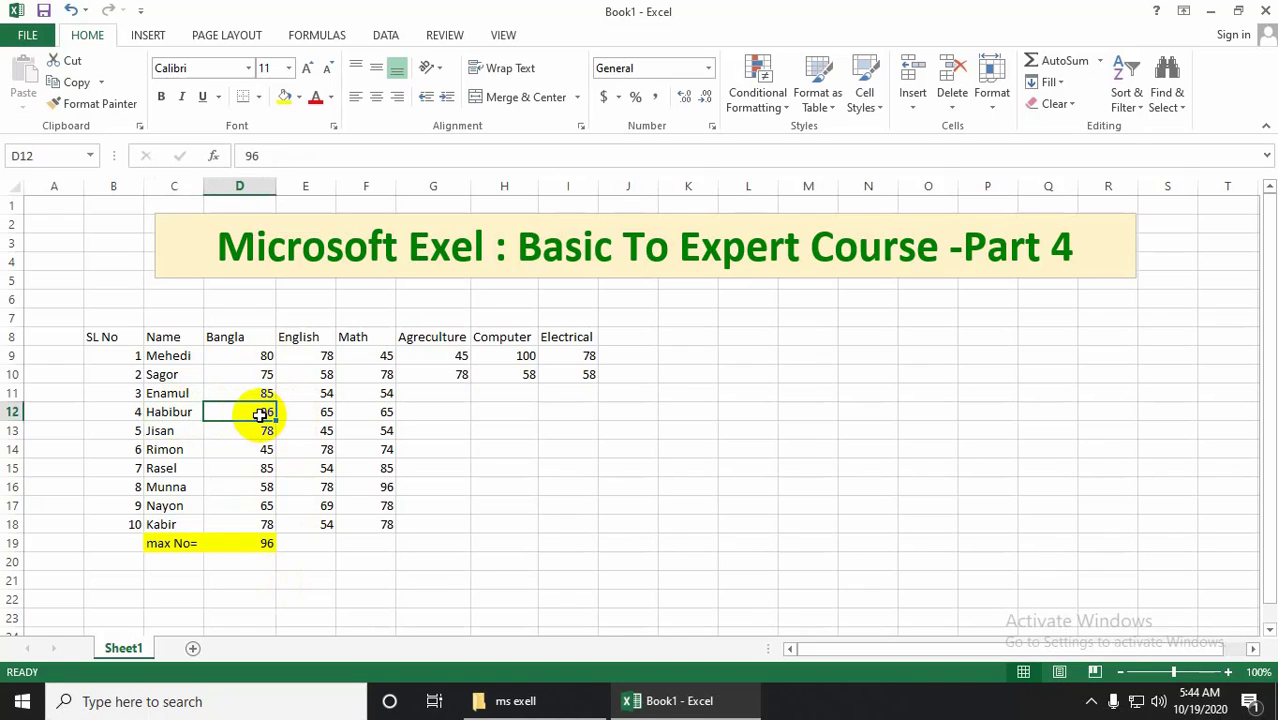
Enter the formula =max(E9:E18) in E19 to find the highest English mark
{"action": "left_click", "coordinate": [263, 544]}
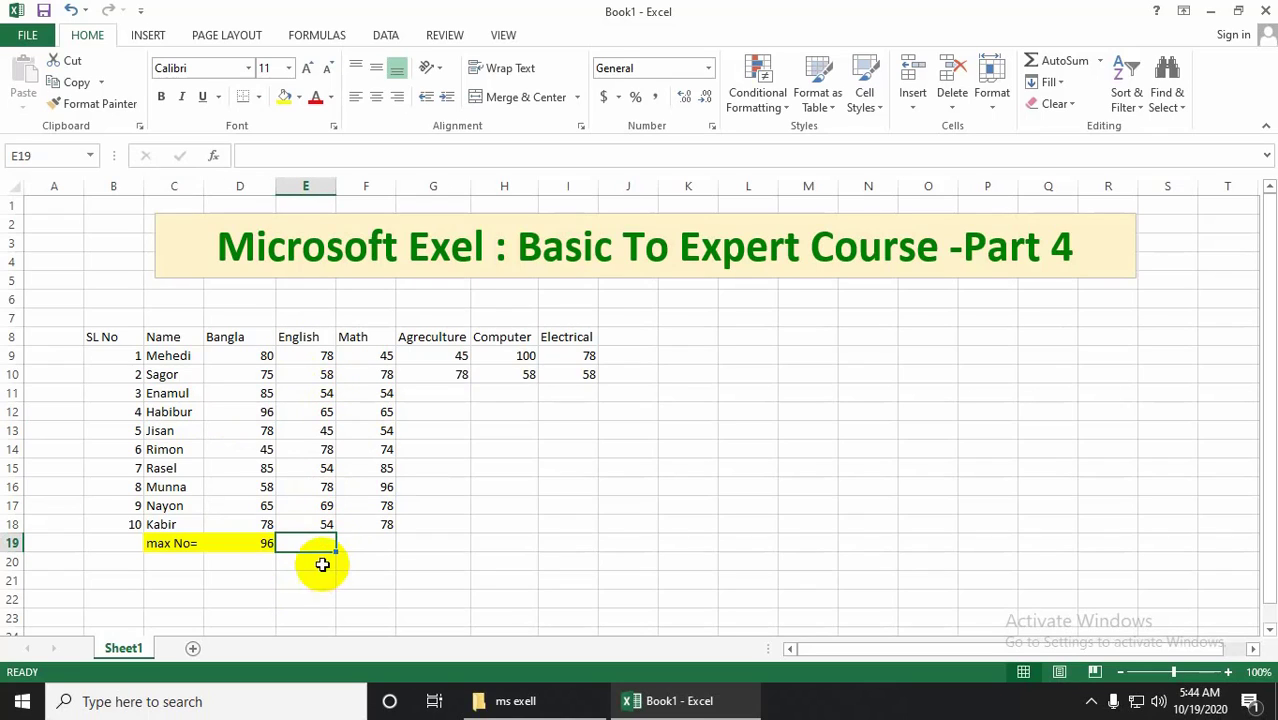
{"action": "type", "text": "="}
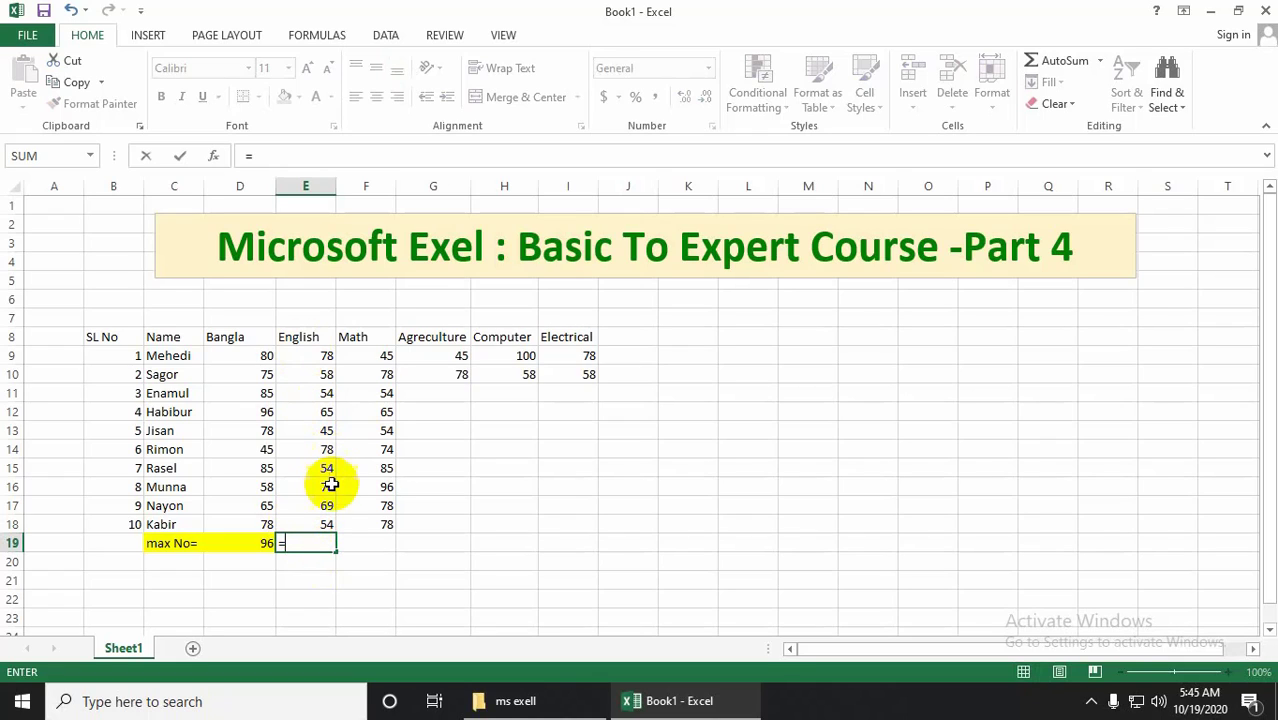
{"action": "type", "text": "ma"}
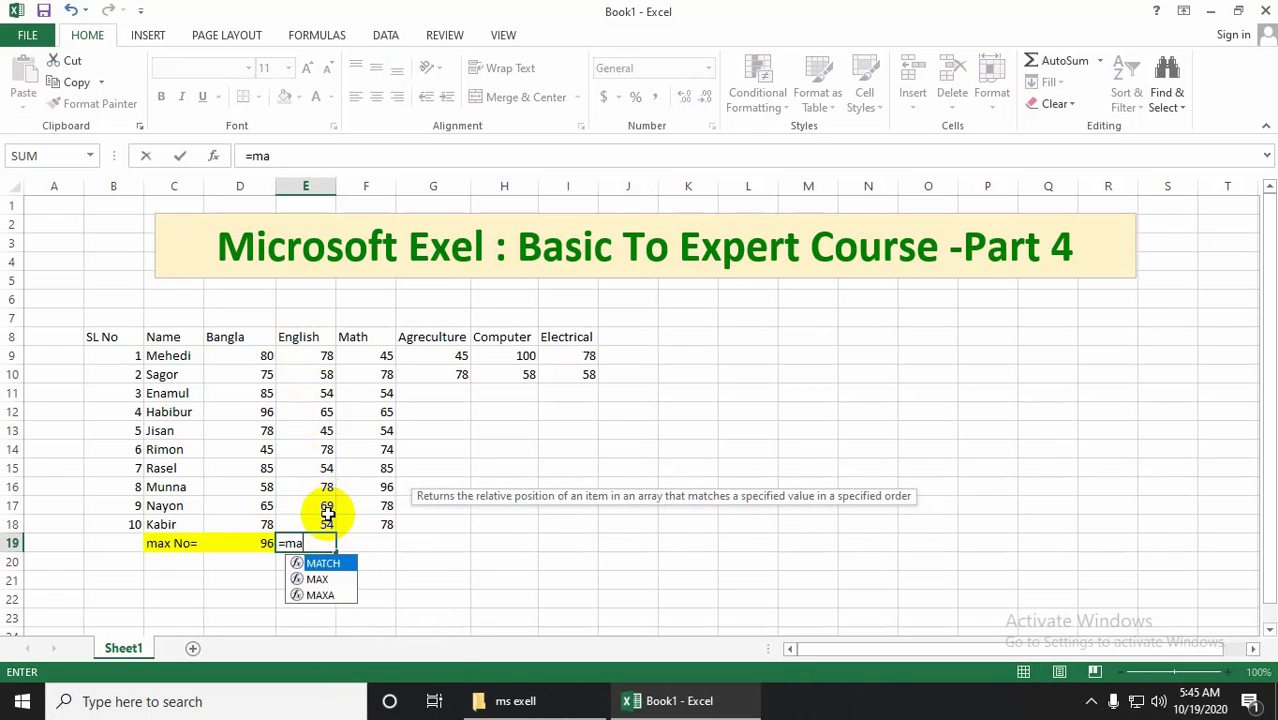
{"action": "type", "text": "x("}
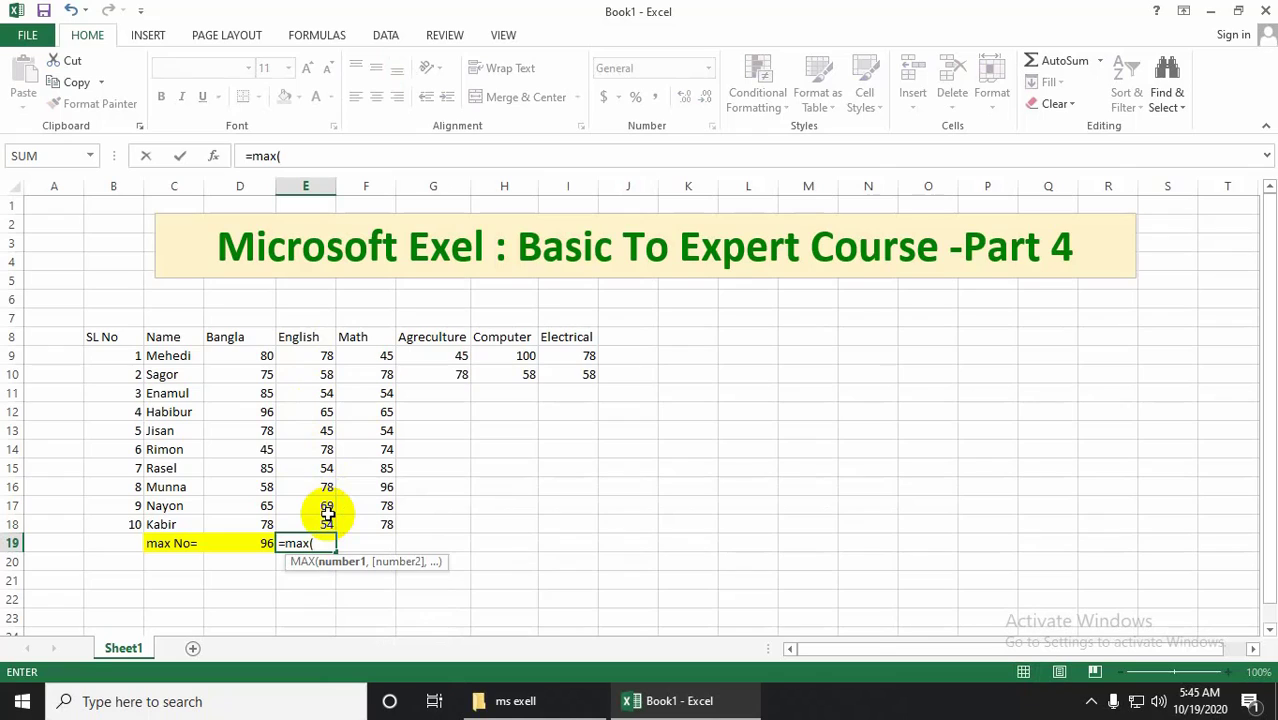
{"action": "left_click", "coordinate": [318, 355]}
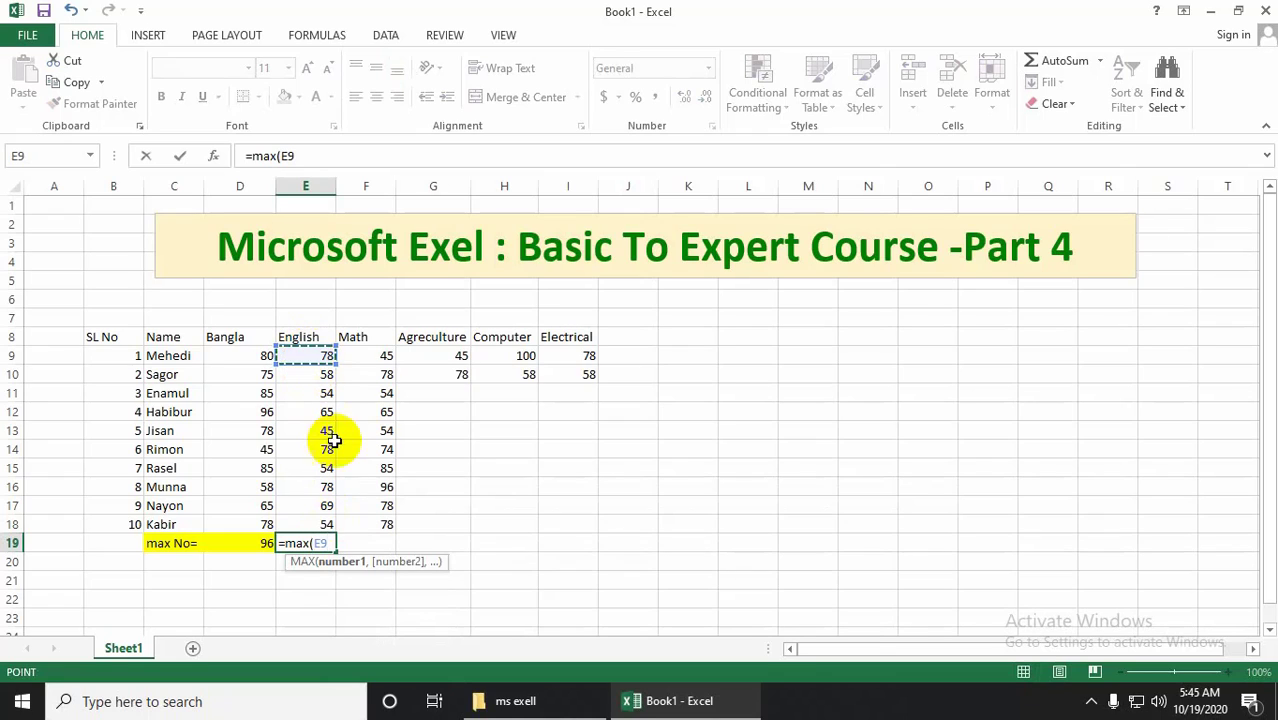
{"action": "type", "text": ":"}
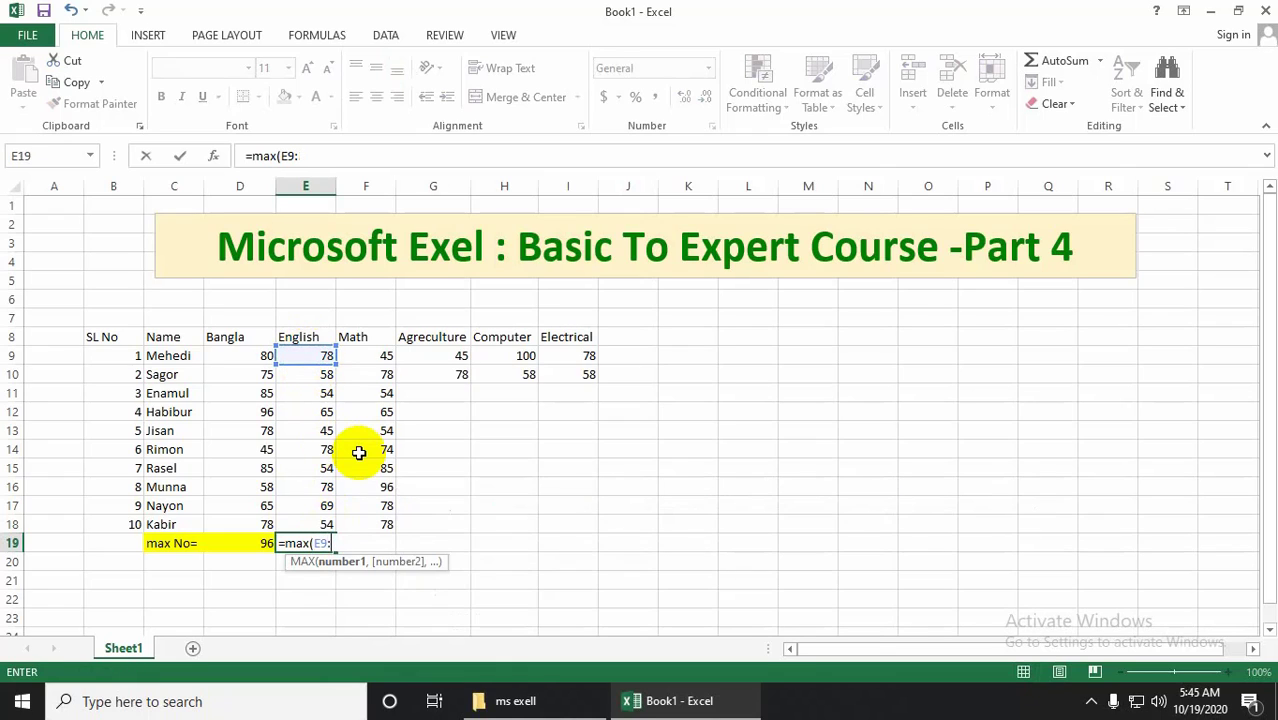
{"action": "left_click", "coordinate": [318, 525]}
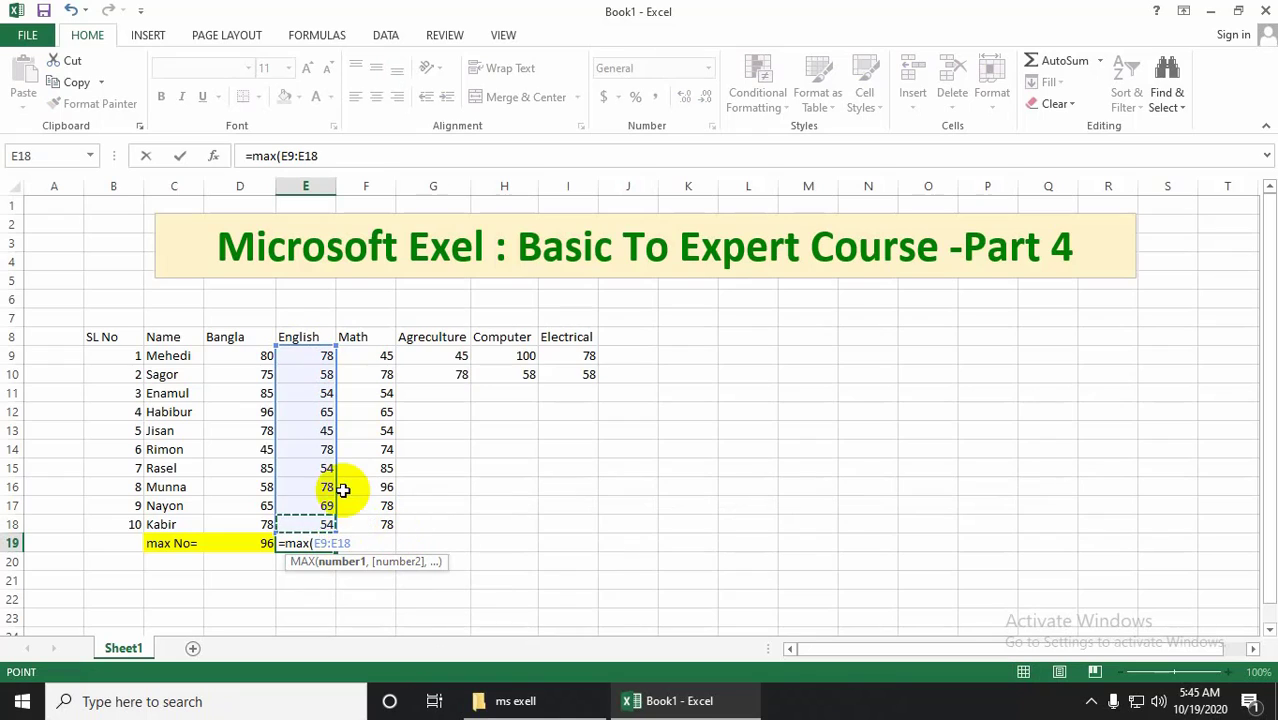
{"action": "type", "text": ")"}
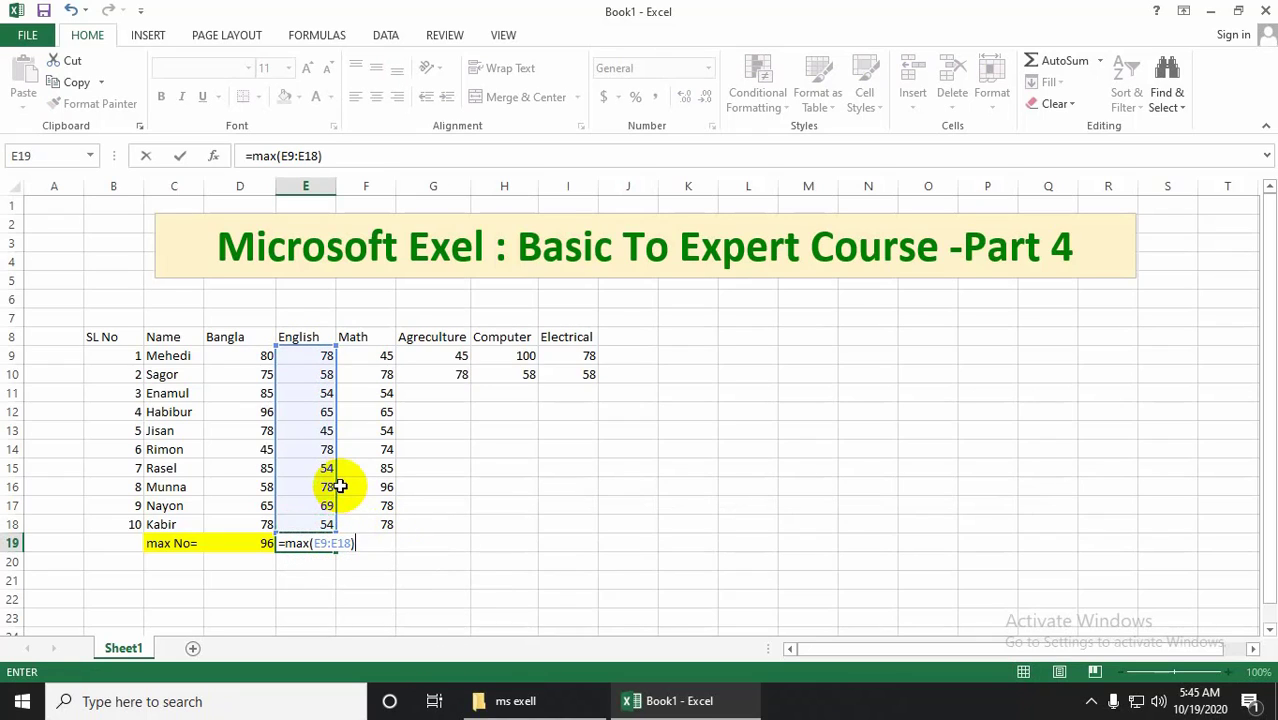
{"action": "key", "text": "Return"}
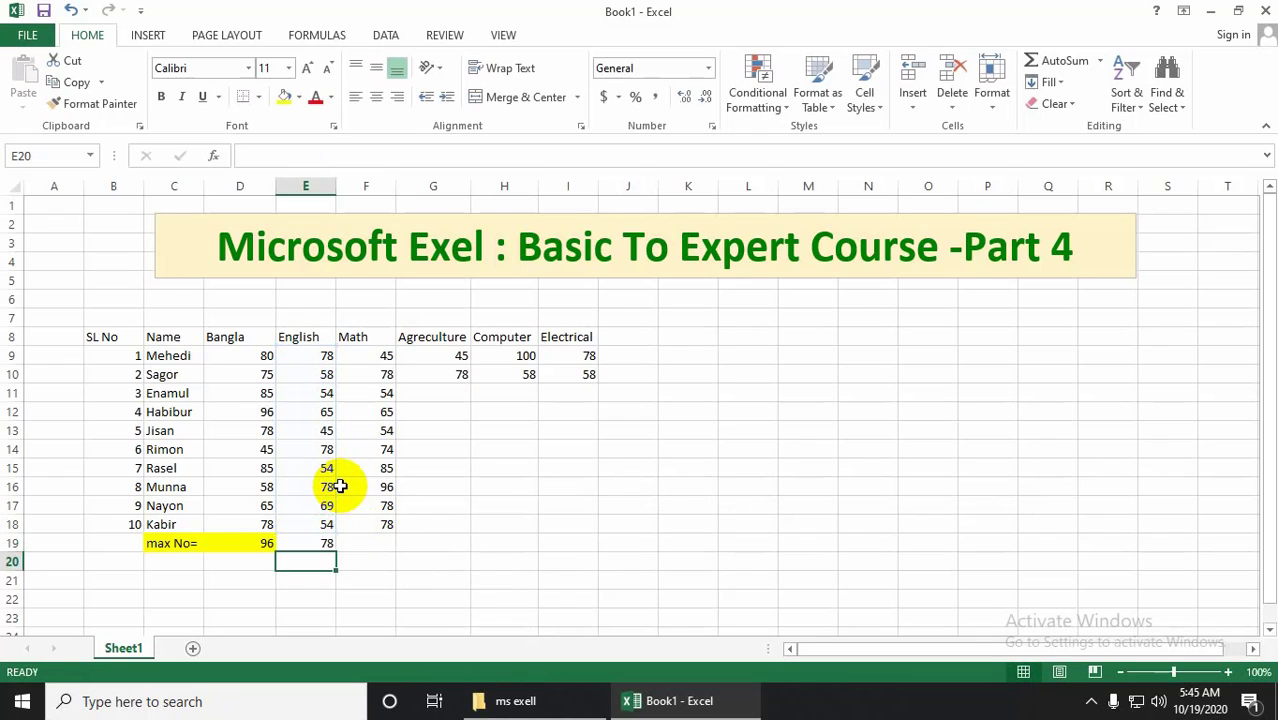
Fill the English maximum in E19 with the standard red colour
{"action": "left_click", "coordinate": [320, 545]}
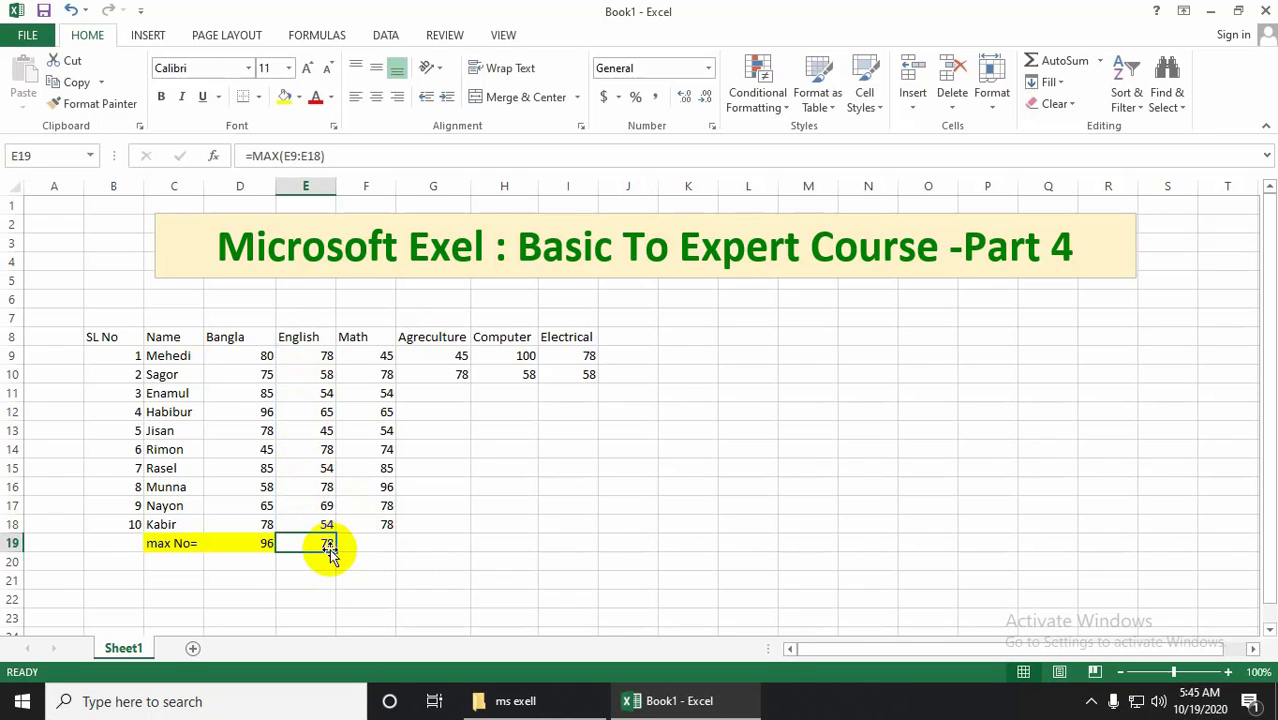
{"action": "left_click", "coordinate": [297, 99]}
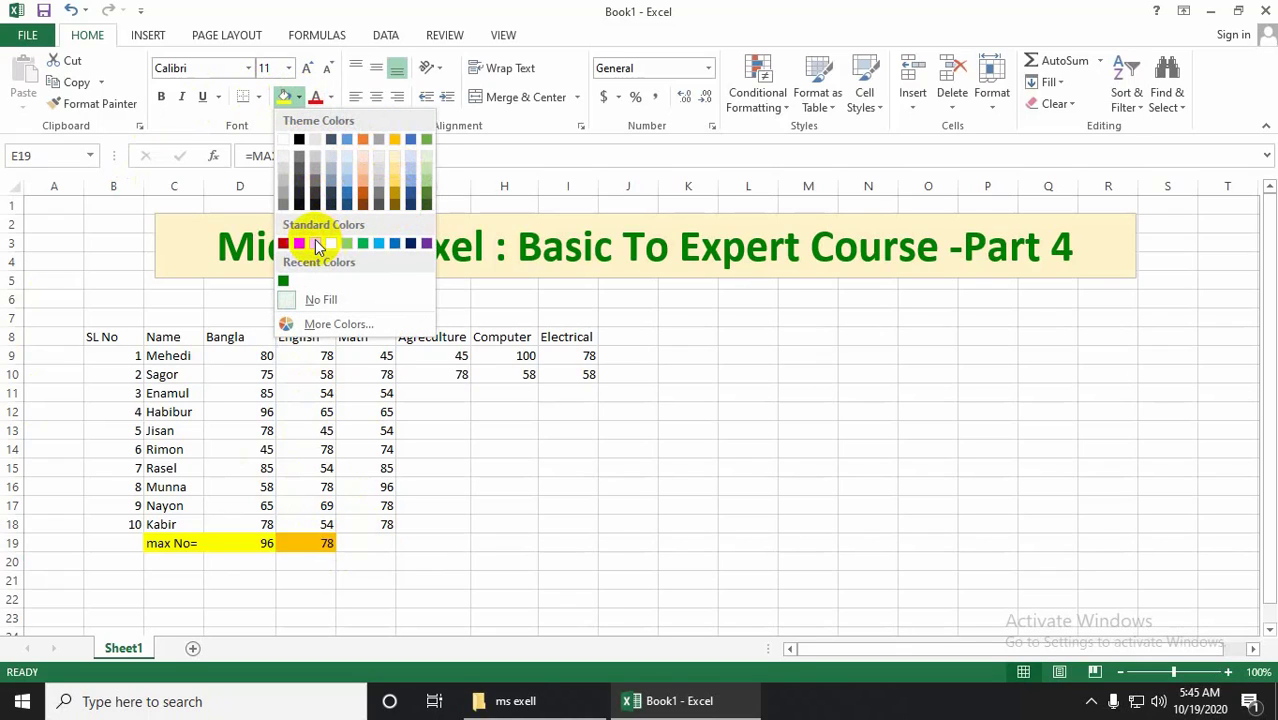
{"action": "left_click", "coordinate": [300, 243]}
{"action": "left_click", "coordinate": [370, 542]}
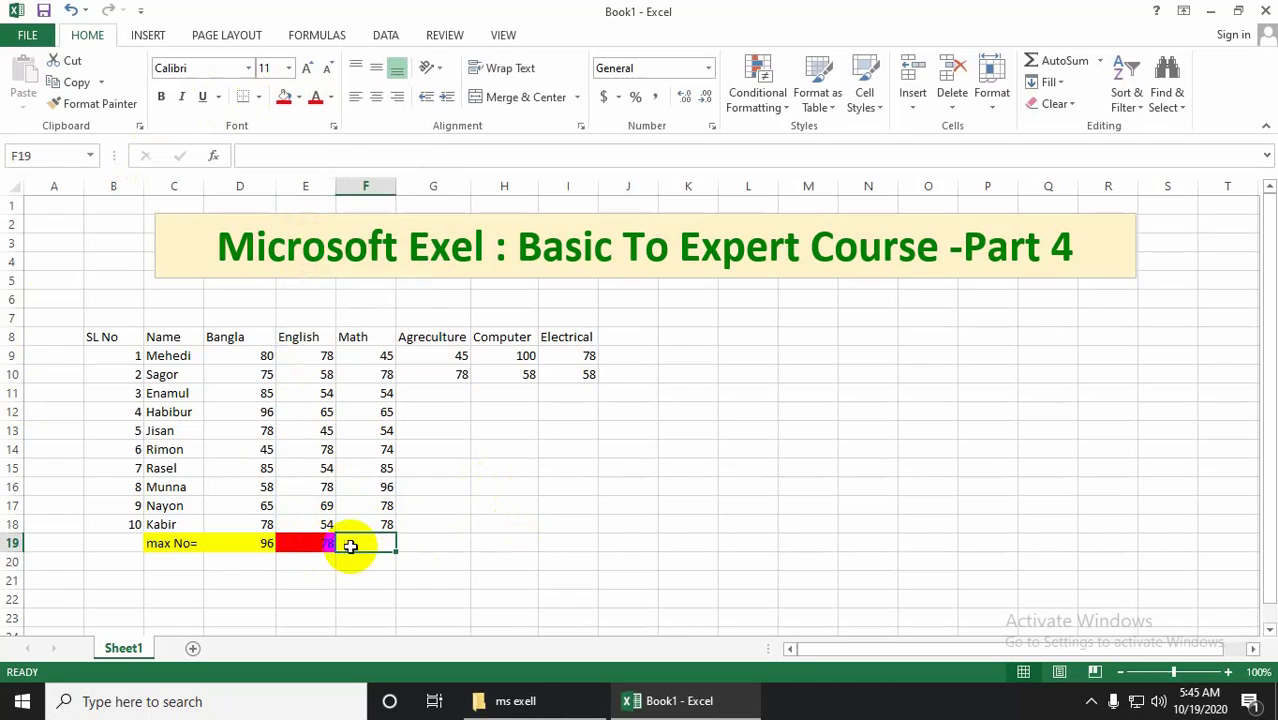
Change the fill of the Bangla maximum in D19 to a dark green theme colour
{"action": "left_click", "coordinate": [252, 544]}
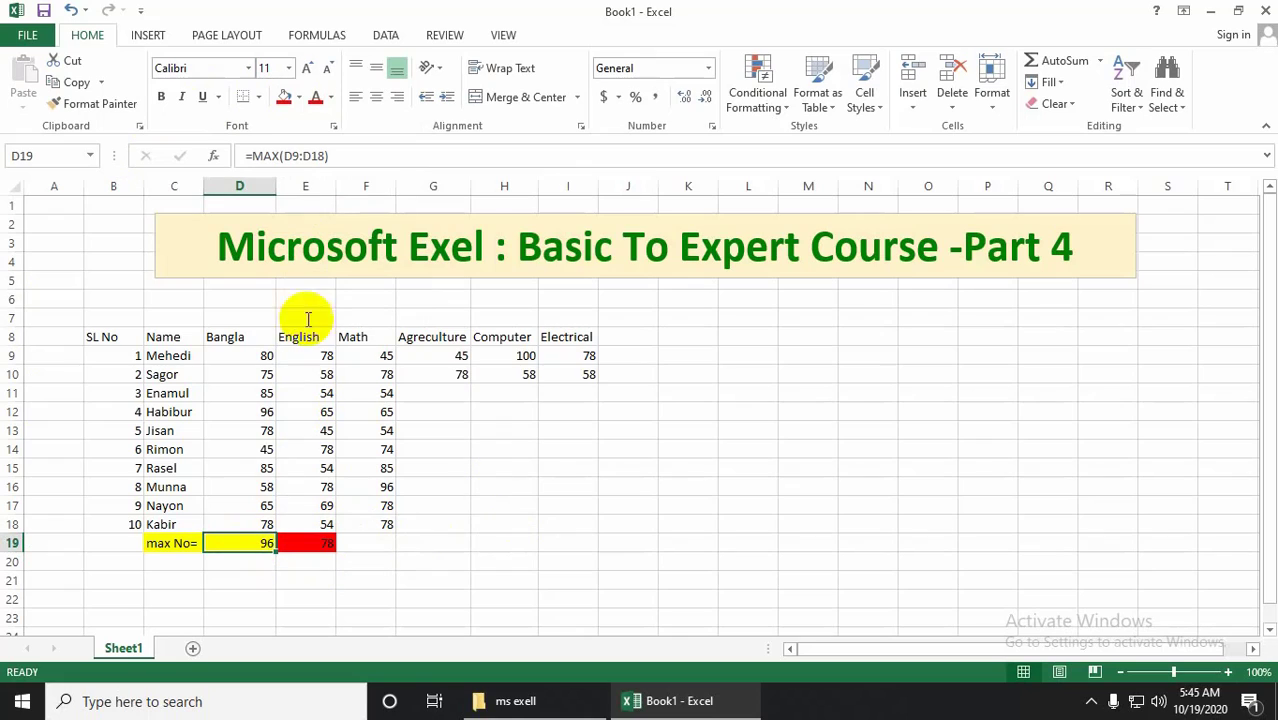
{"action": "left_click", "coordinate": [298, 97]}
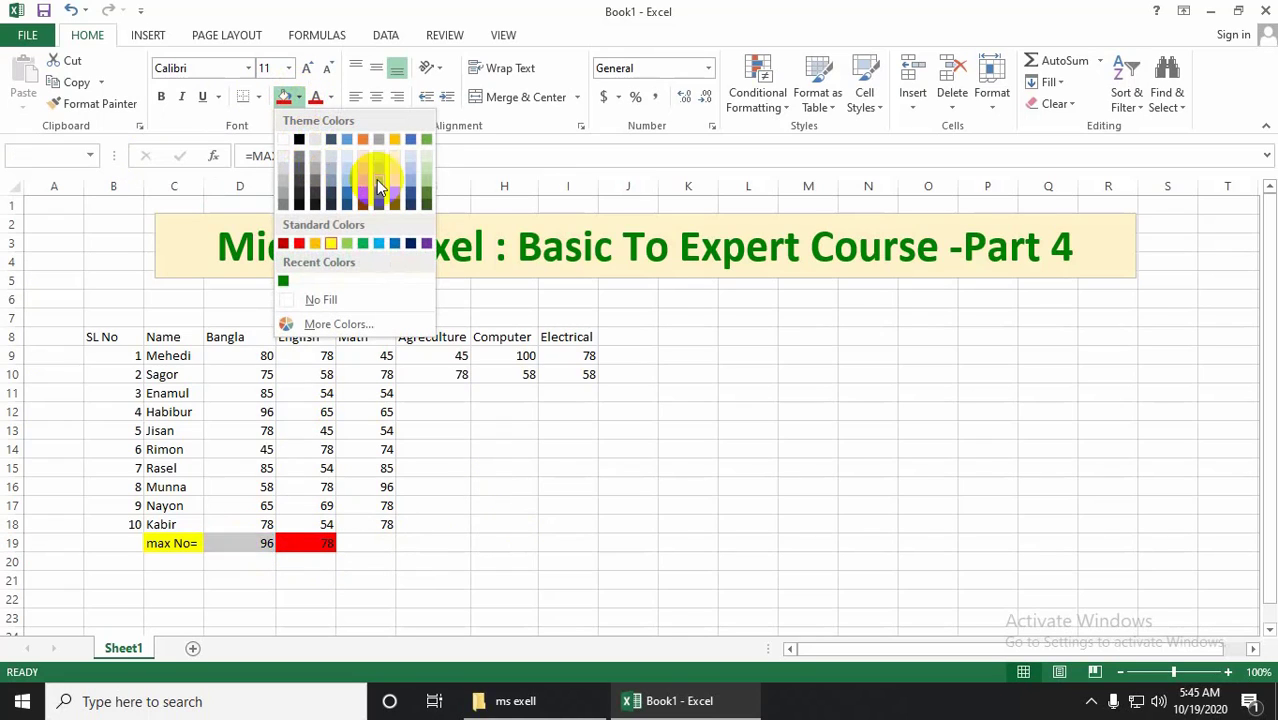
{"action": "left_click", "coordinate": [428, 197]}
Enter the formula =max(F9:F18) in F19 to find the highest Math mark, and check the result against F16
{"action": "left_click", "coordinate": [386, 543]}
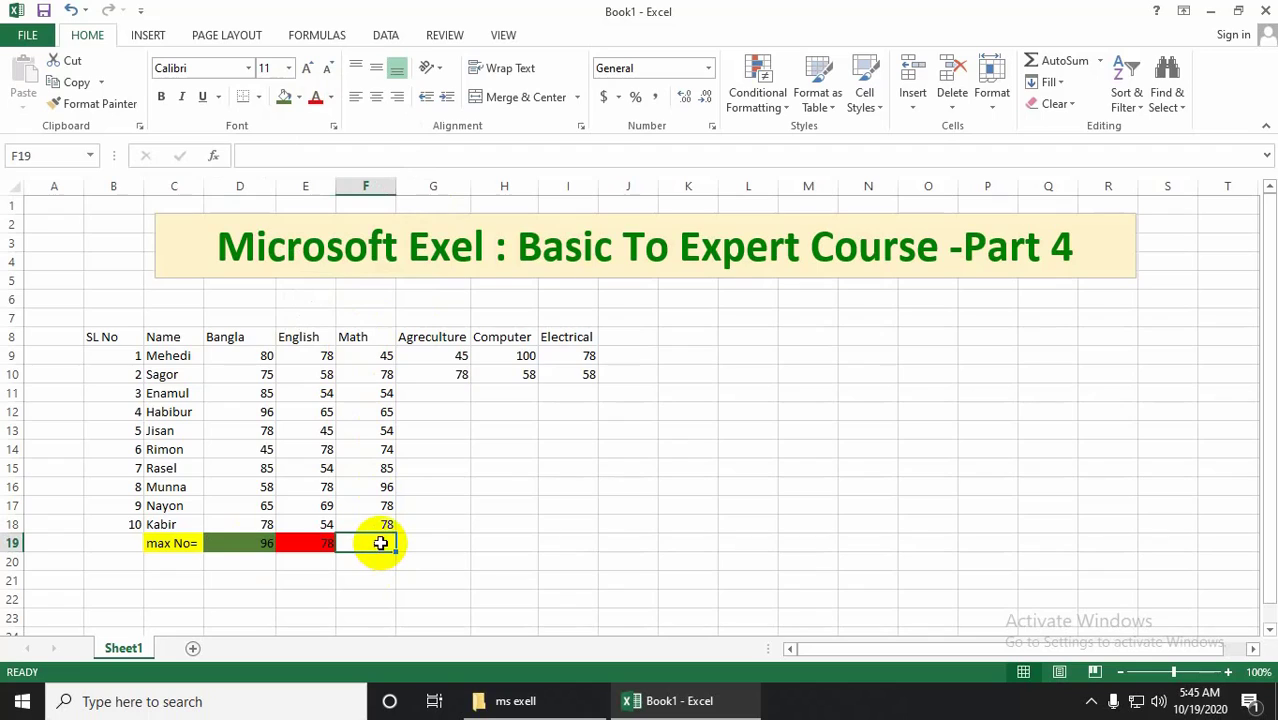
{"action": "type", "text": "="}
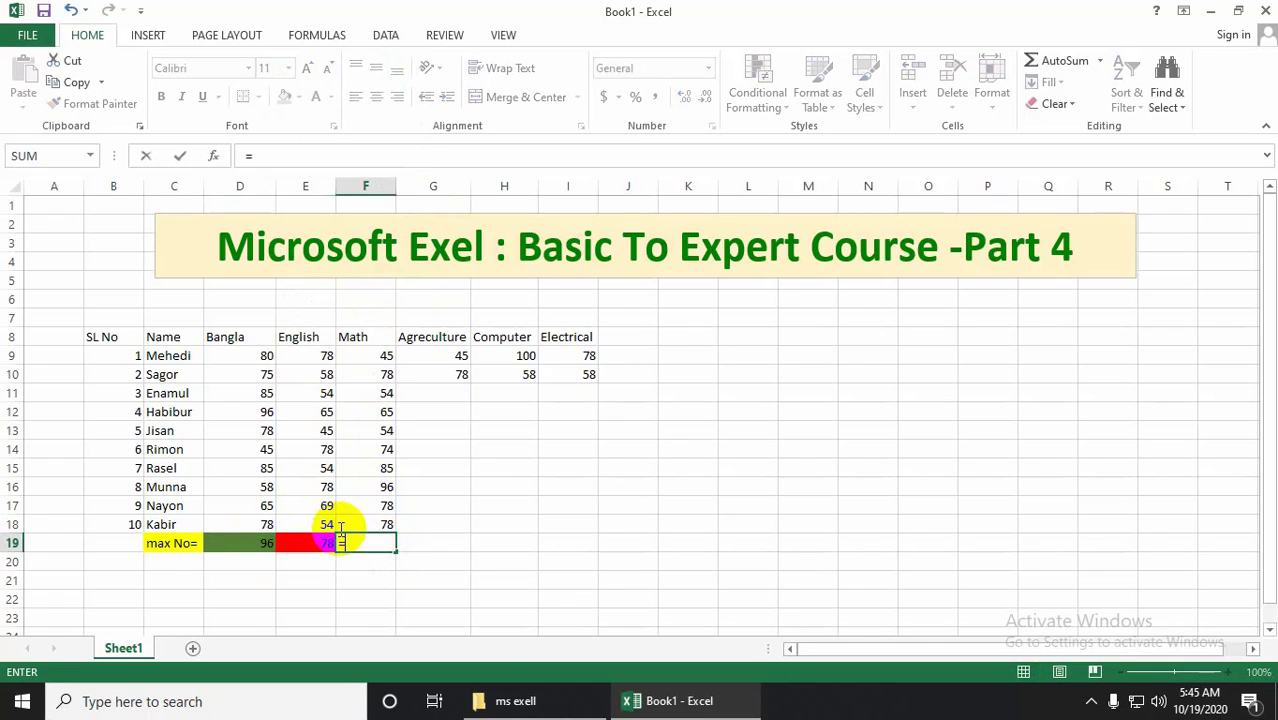
{"action": "type", "text": "max"}
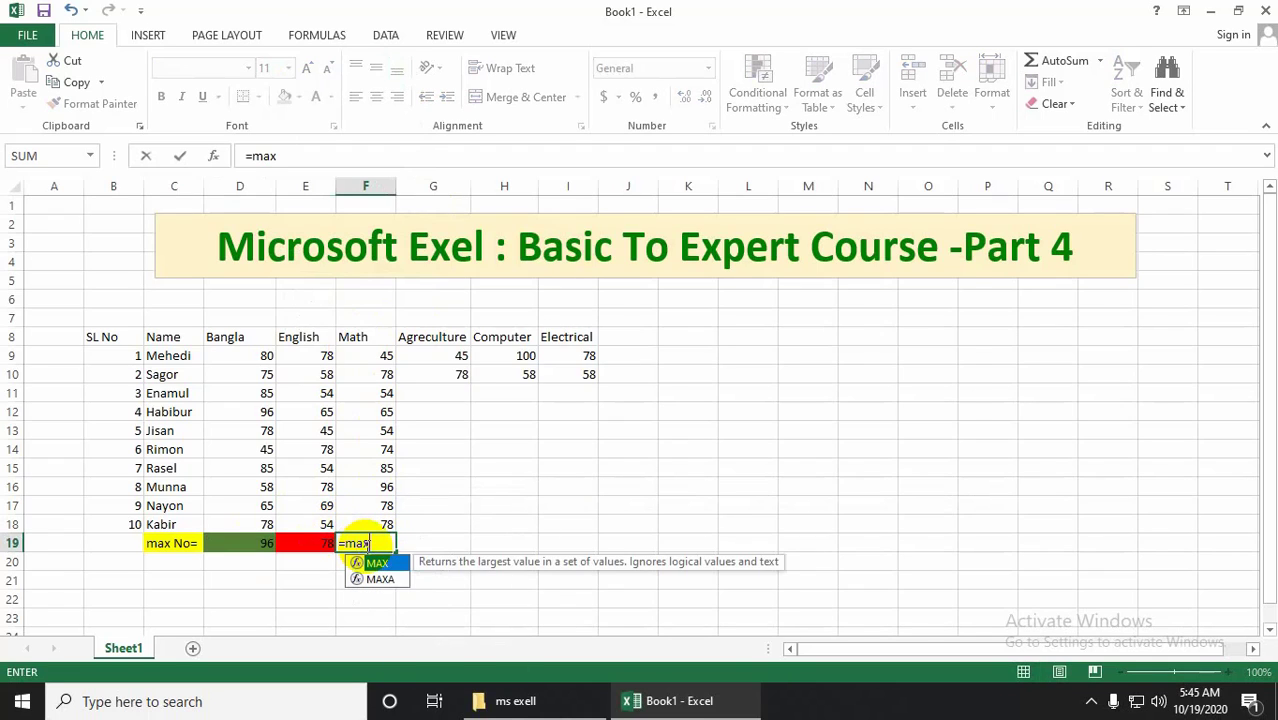
{"action": "type", "text": "("}
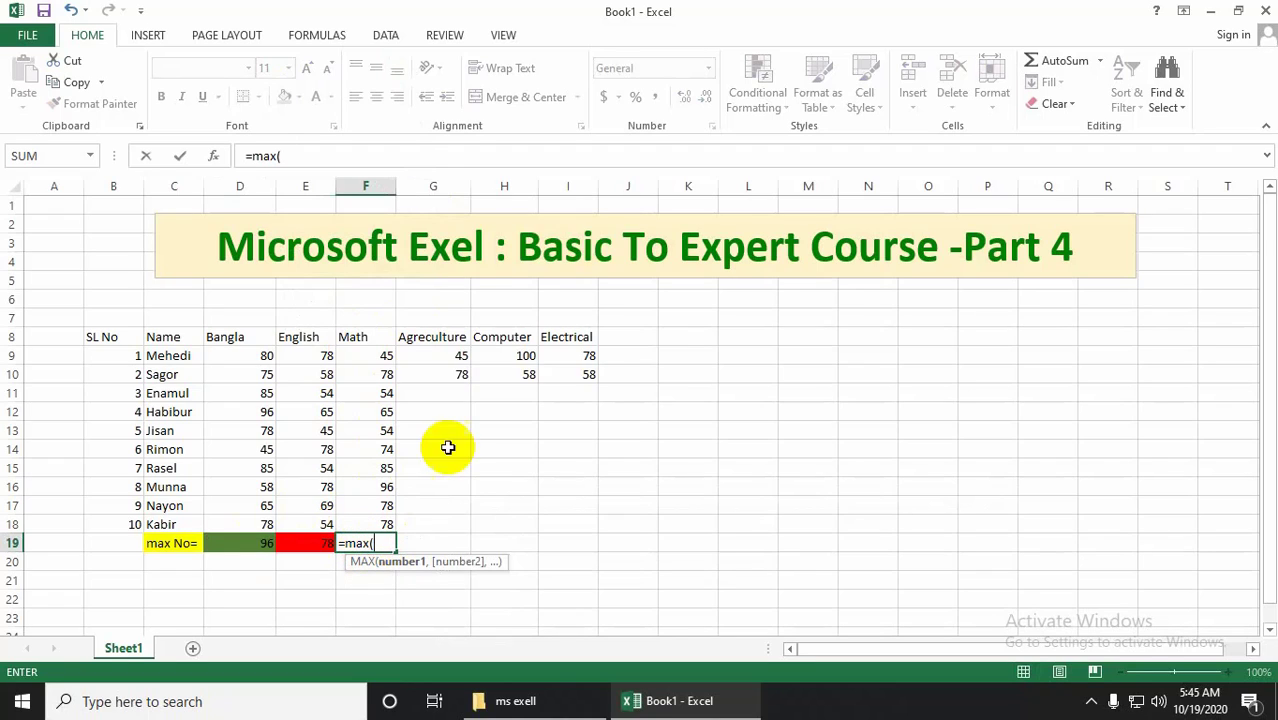
{"action": "left_click", "coordinate": [380, 351]}
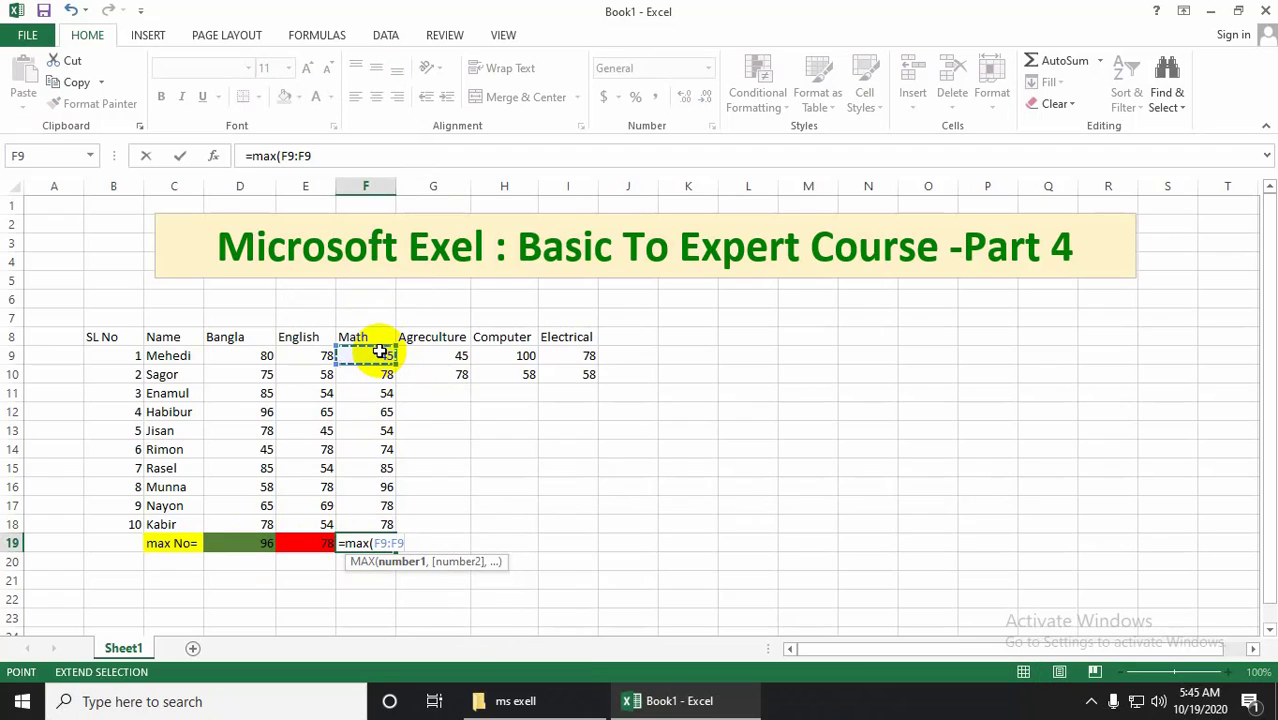
{"action": "left_click_drag", "start_coordinate": [379, 354], "coordinate": [388, 524]}
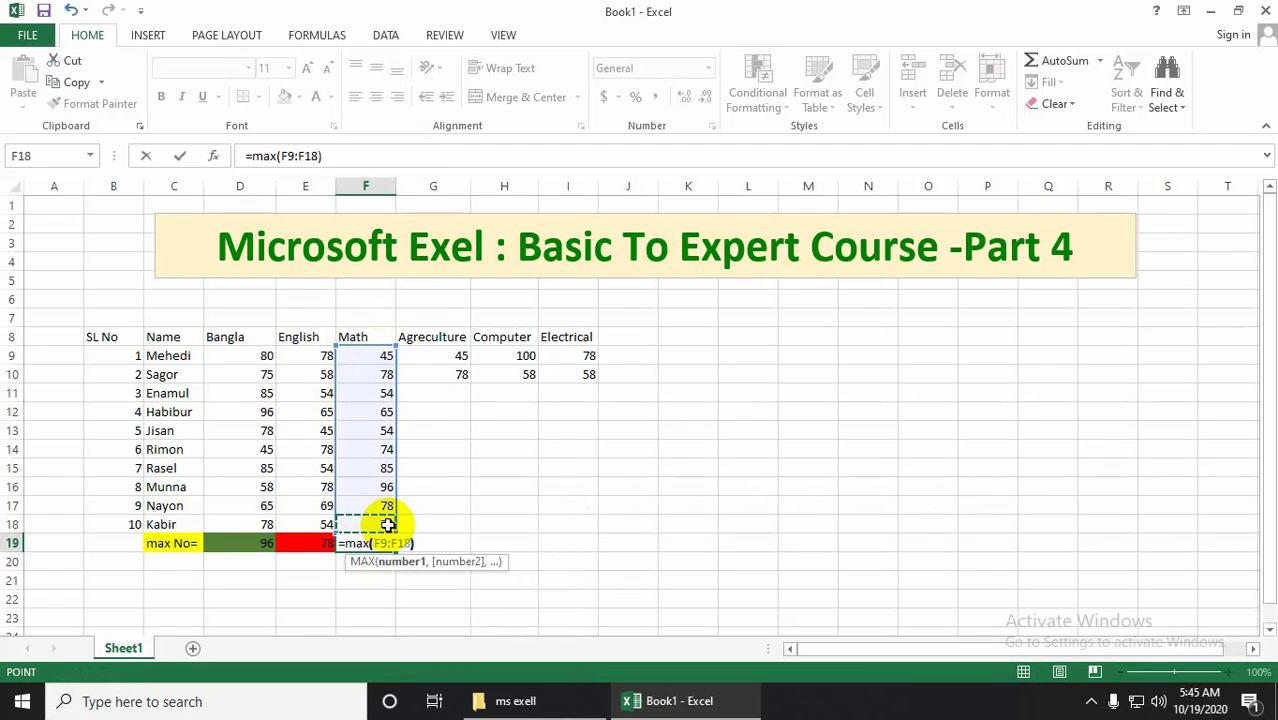
{"action": "key", "text": "Return"}
{"action": "left_click", "coordinate": [362, 543]}
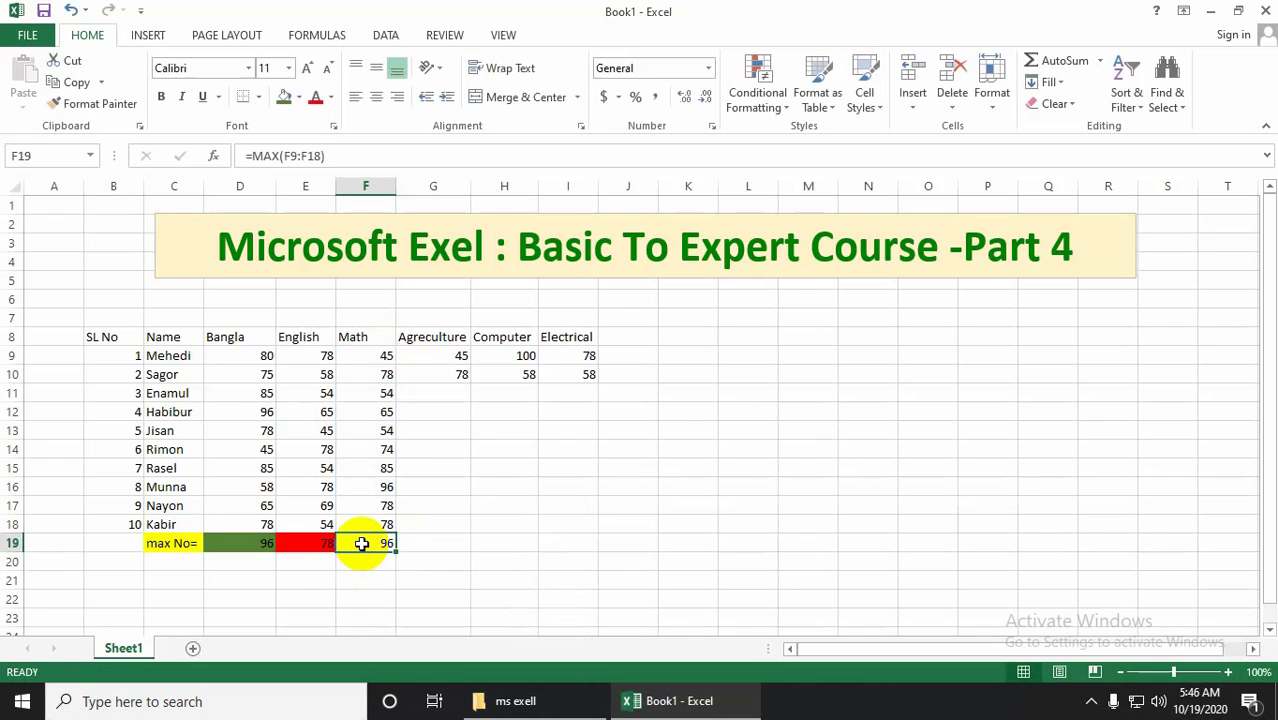
{"action": "left_click", "coordinate": [380, 488]}
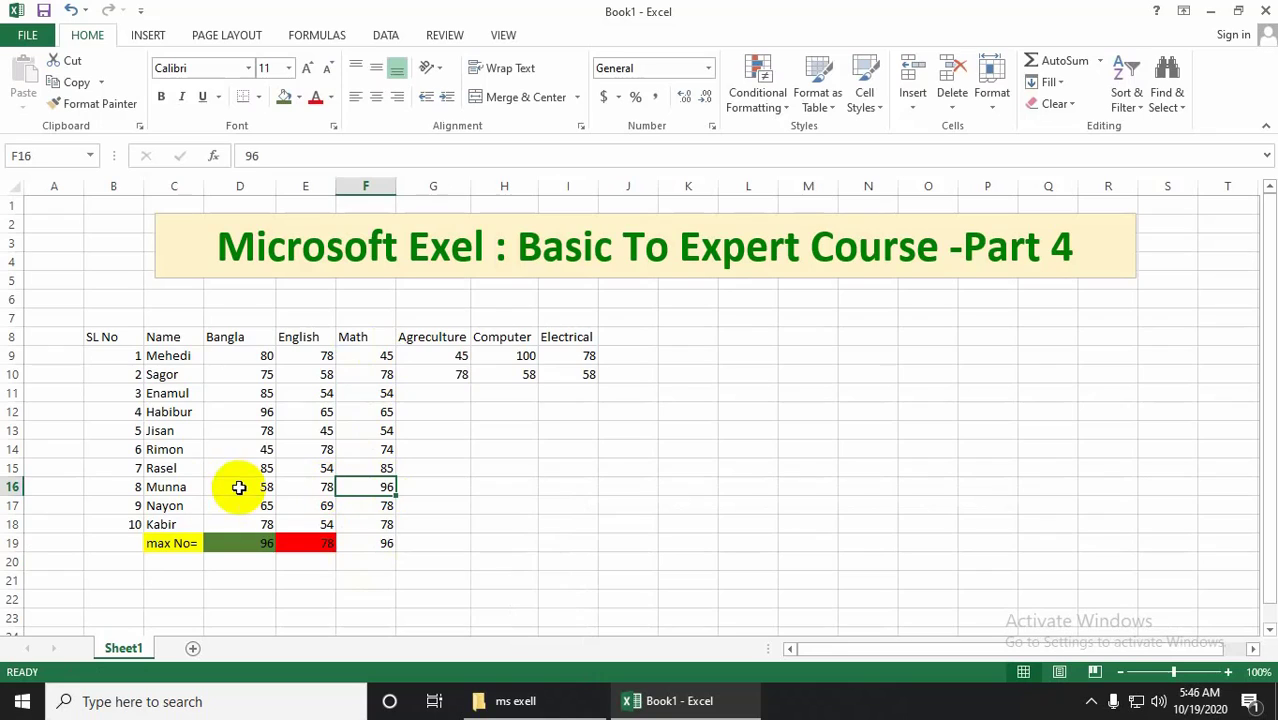
Fill the Math maximum in F19 with the standard purple colour
{"action": "left_click", "coordinate": [389, 547]}
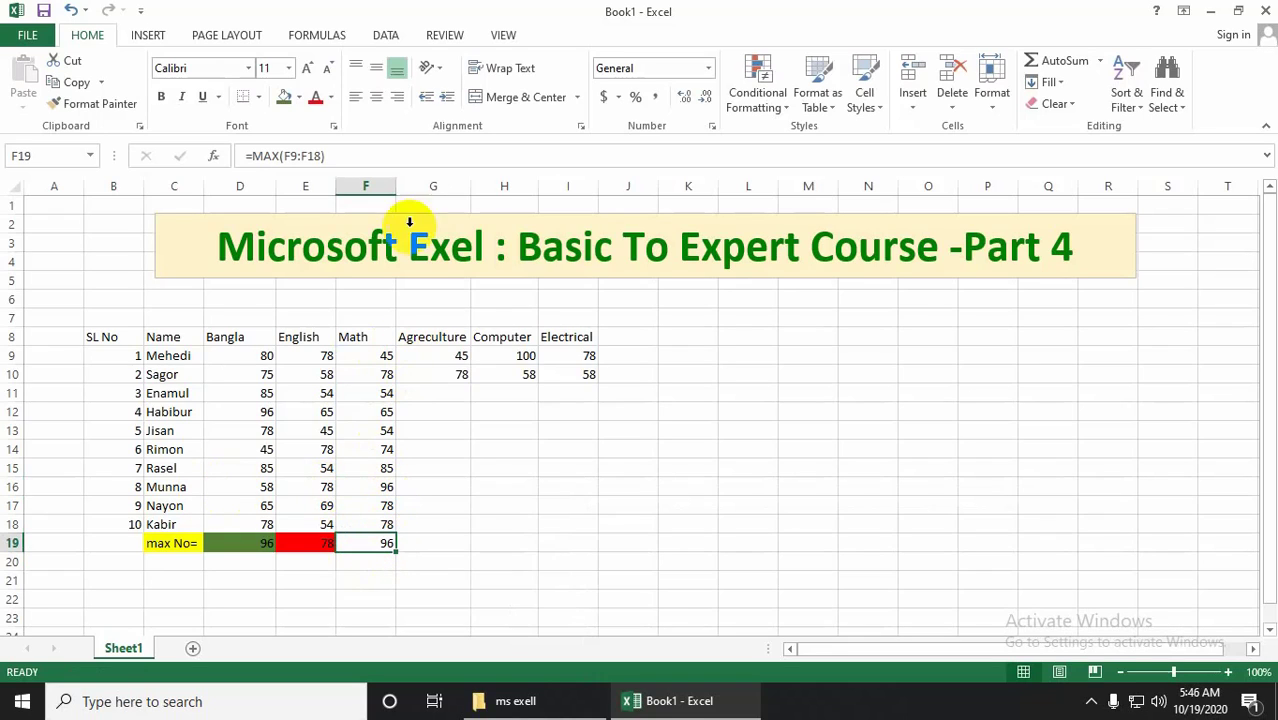
{"action": "left_click", "coordinate": [290, 100]}
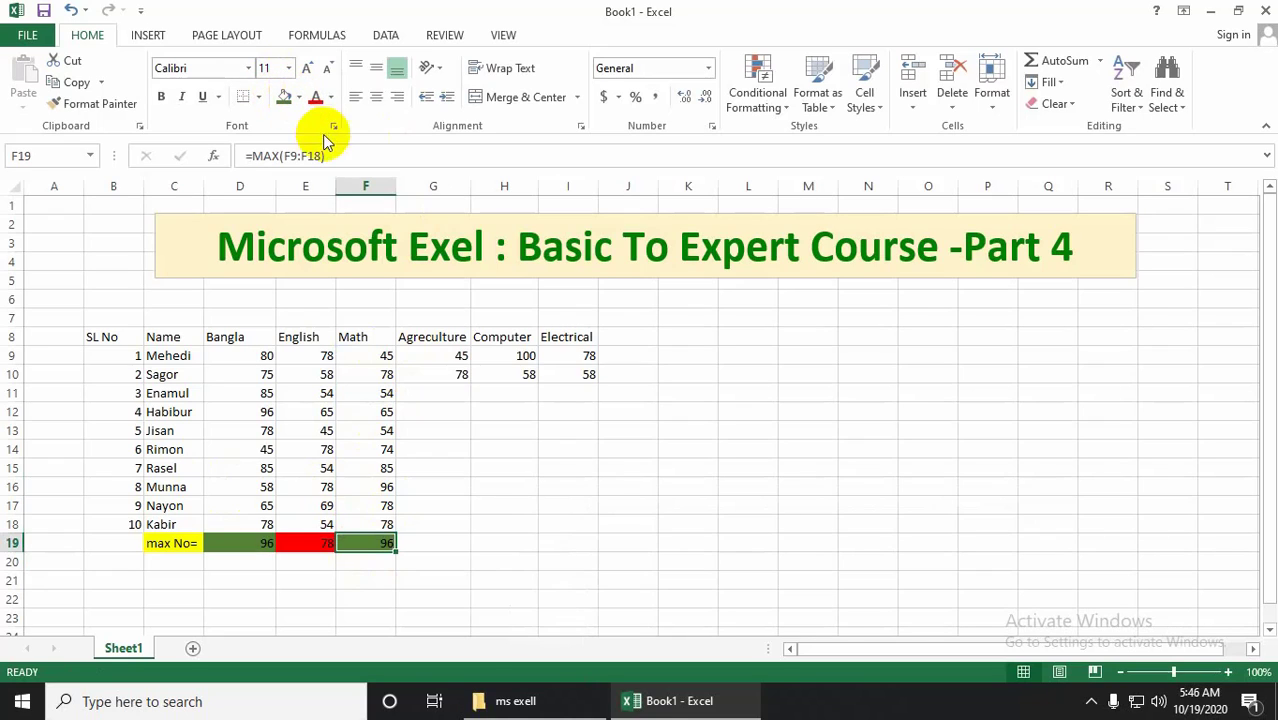
{"action": "left_click", "coordinate": [300, 97]}
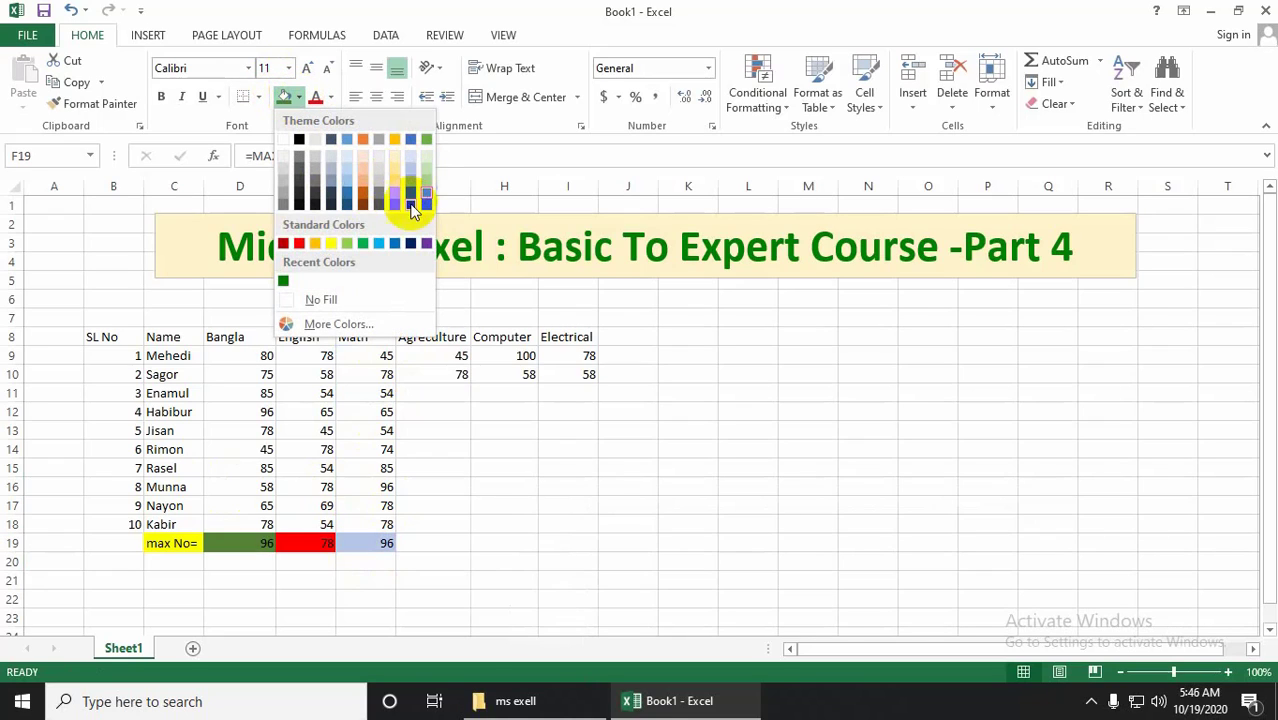
{"action": "left_click", "coordinate": [427, 247]}
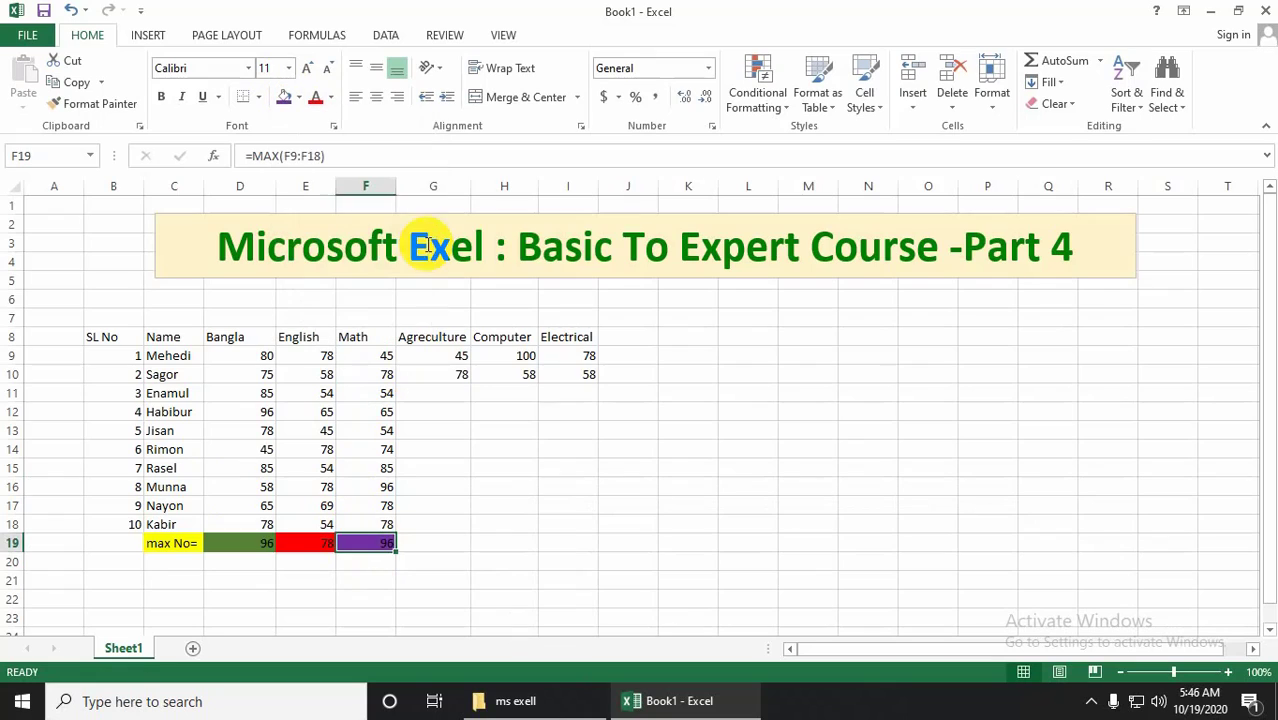
{"action": "left_click", "coordinate": [451, 545]}
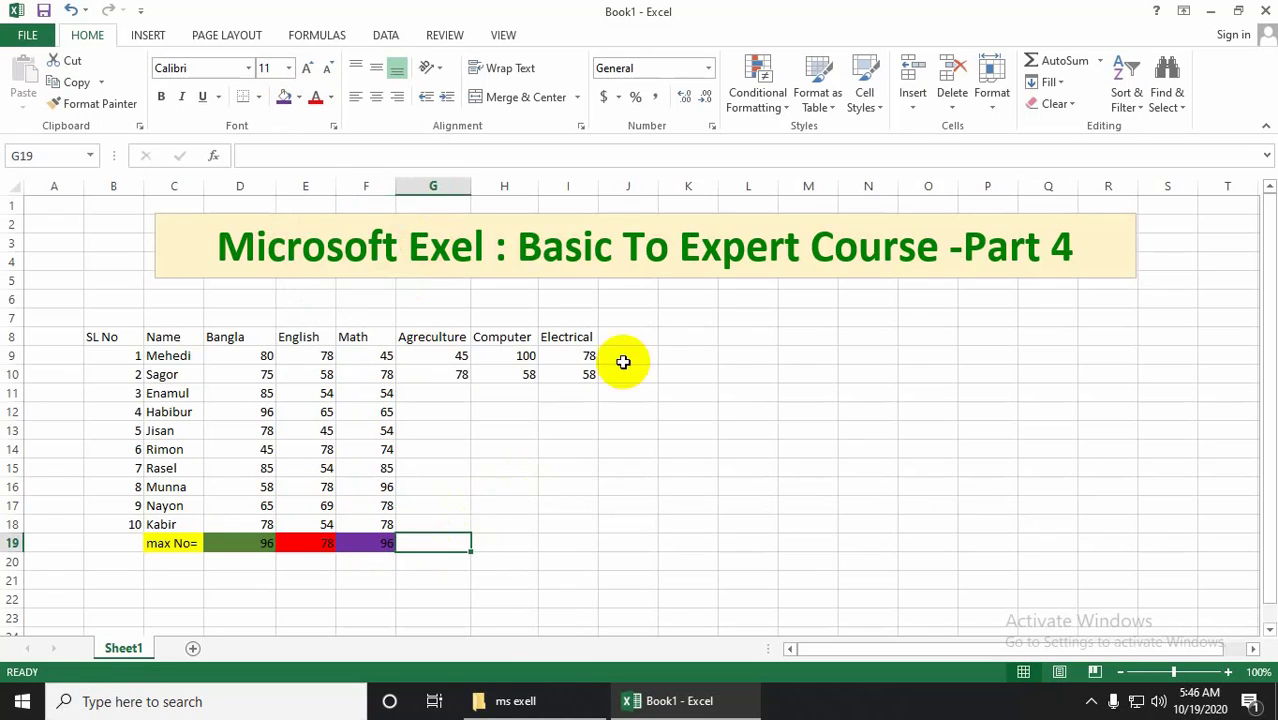
{"action": "left_click", "coordinate": [435, 396]}
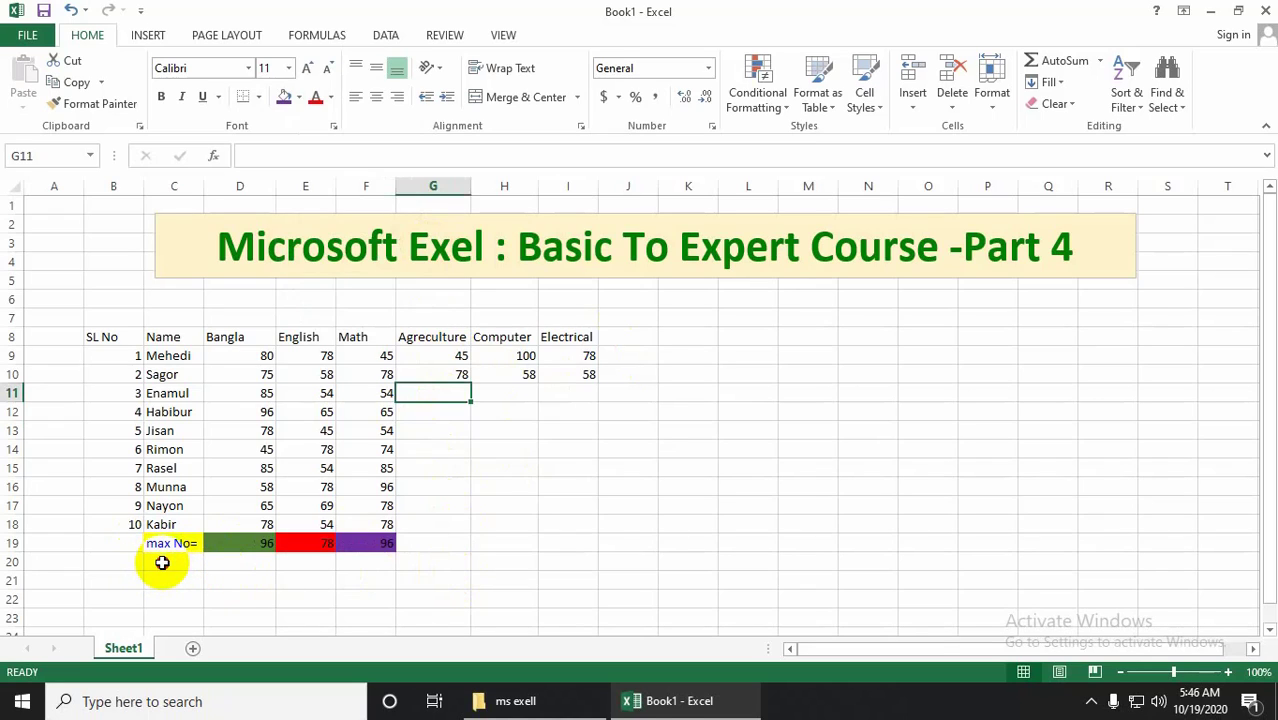
Add the label "Min no=" in C20 and capitalise the label in C19 to "Max No="
{"action": "left_click", "coordinate": [168, 566]}
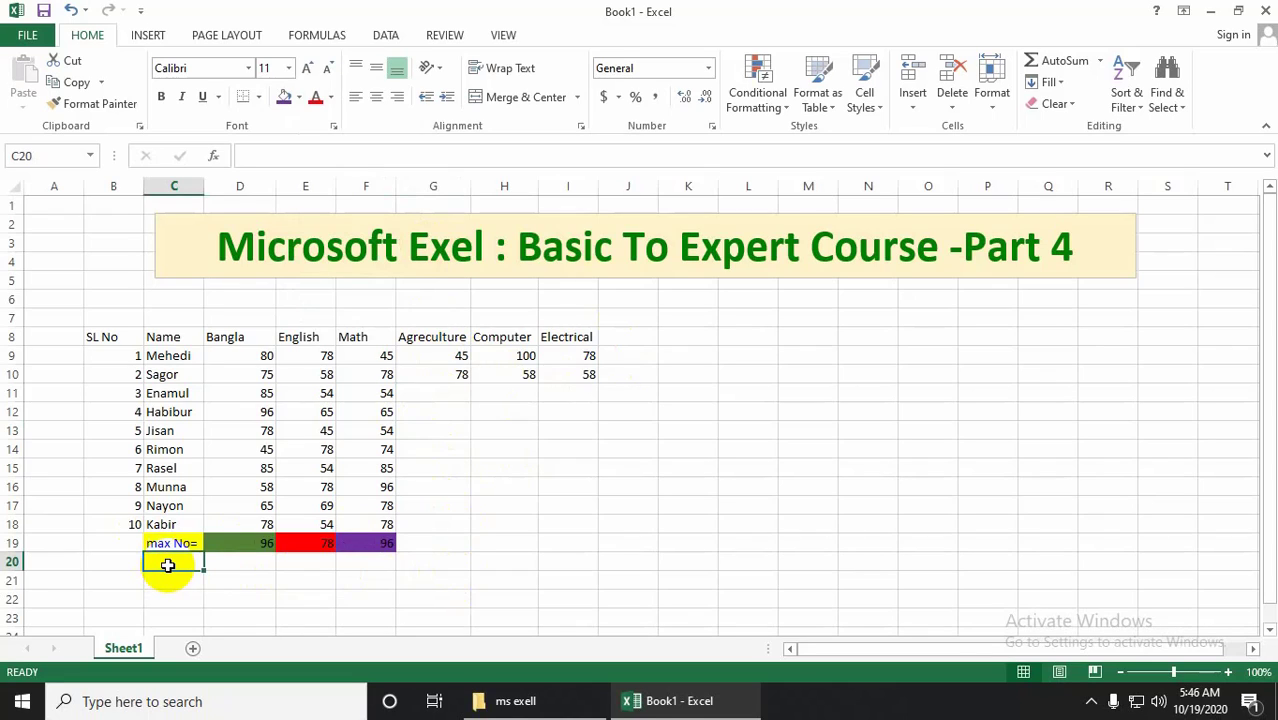
{"action": "type", "text": "min no="}
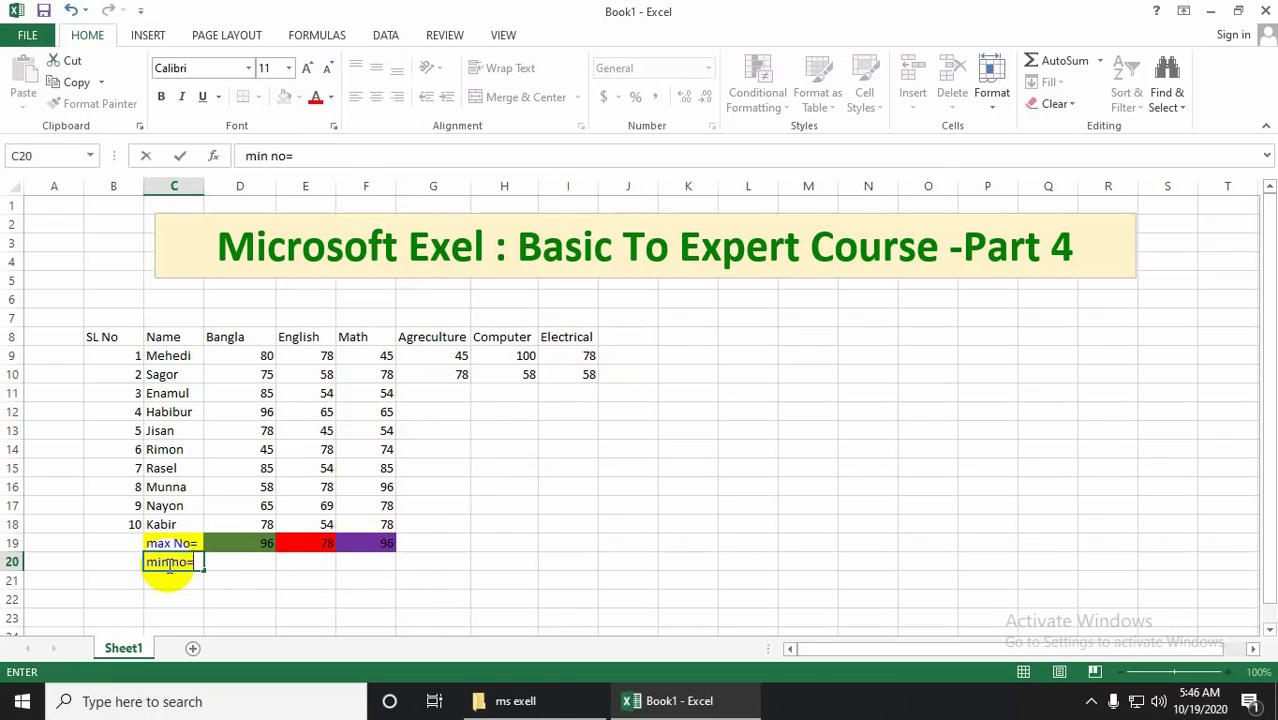
{"action": "left_click", "coordinate": [157, 560]}
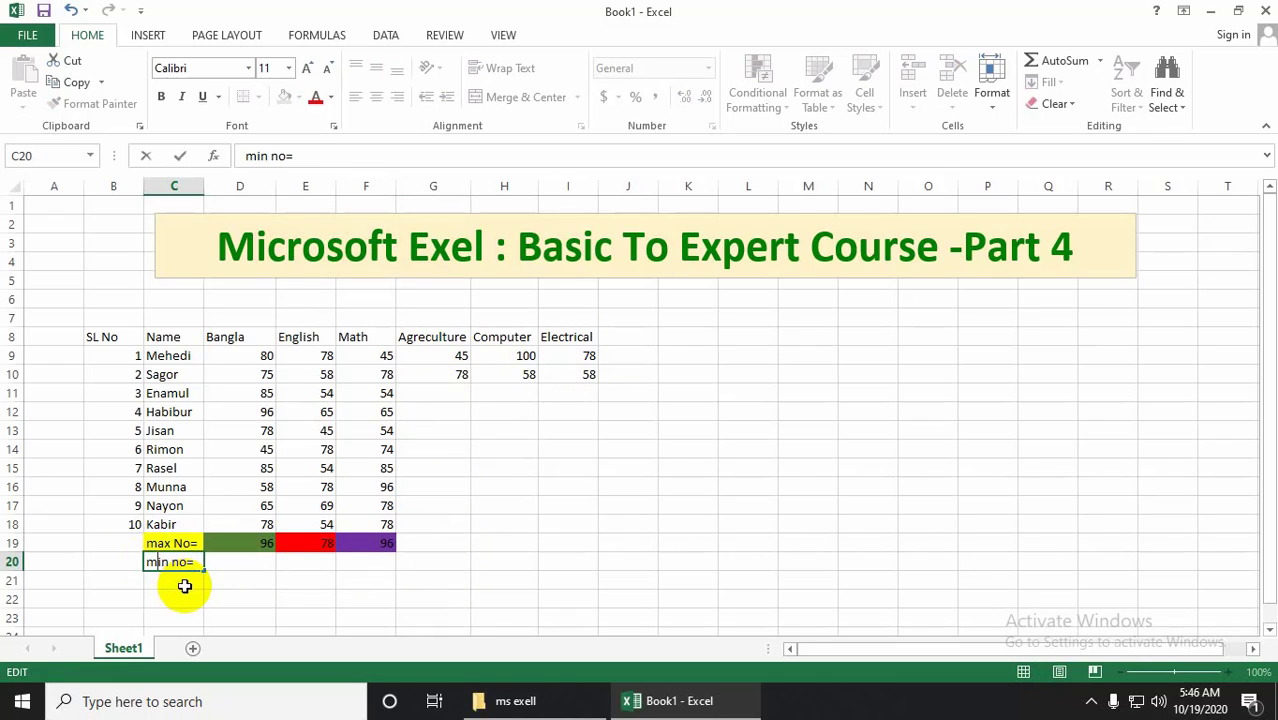
{"action": "left_click", "coordinate": [156, 545]}
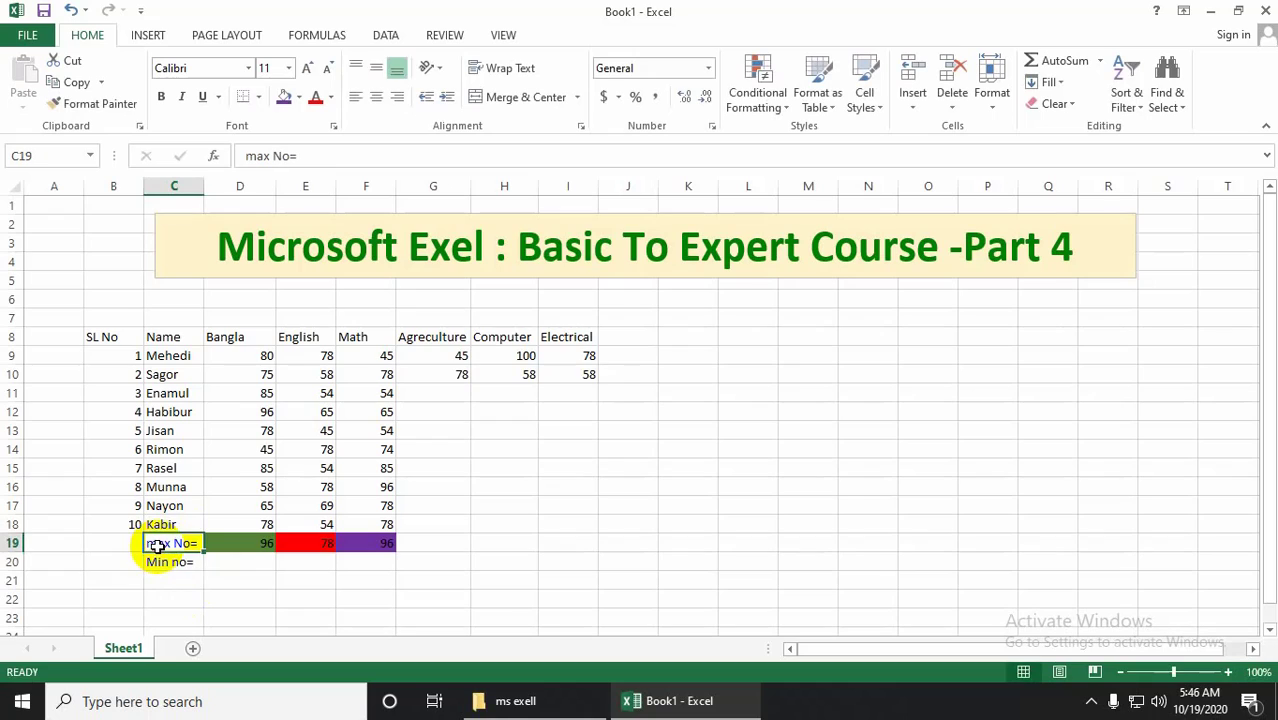
{"action": "left_click", "coordinate": [240, 571]}
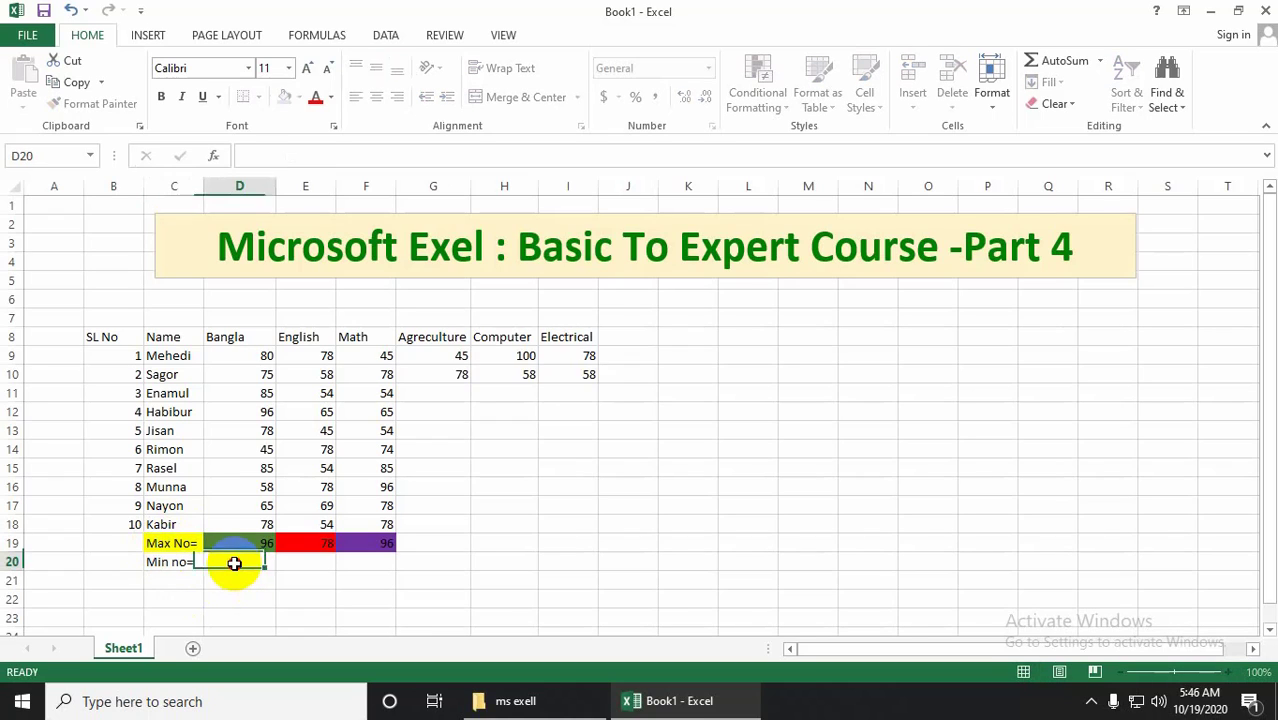
Fill the "Min no=" label in C20 with a light gold theme colour
{"action": "left_click", "coordinate": [155, 561]}
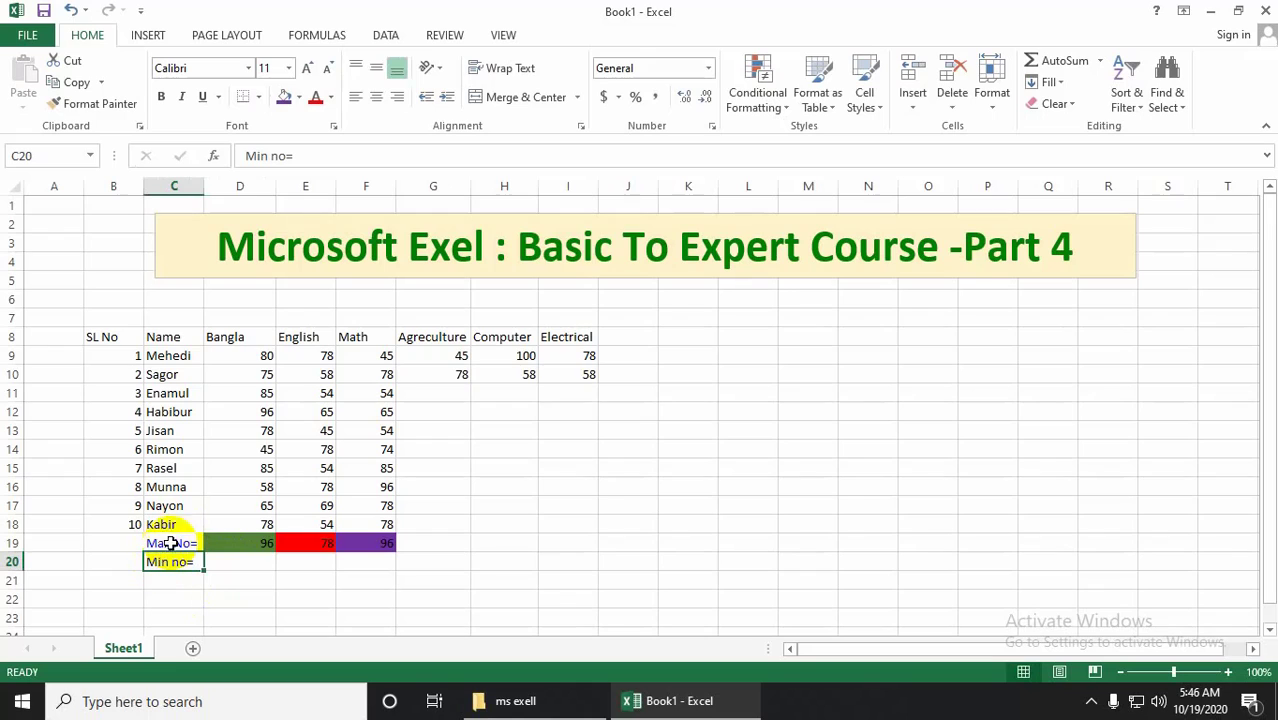
{"action": "left_click", "coordinate": [298, 97]}
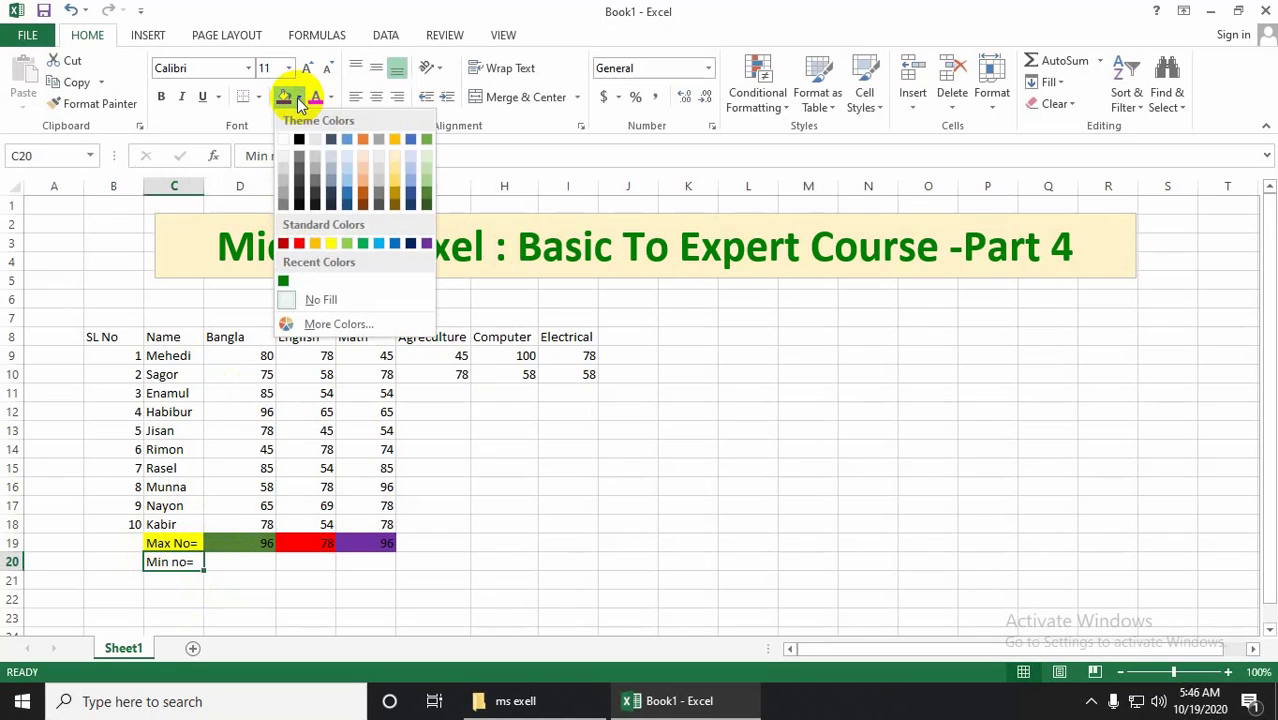
{"action": "left_click", "coordinate": [393, 187]}
Enter the formula =min(D9:D18) in D20 to find the lowest Bangla mark
{"action": "double_click", "coordinate": [248, 564]}
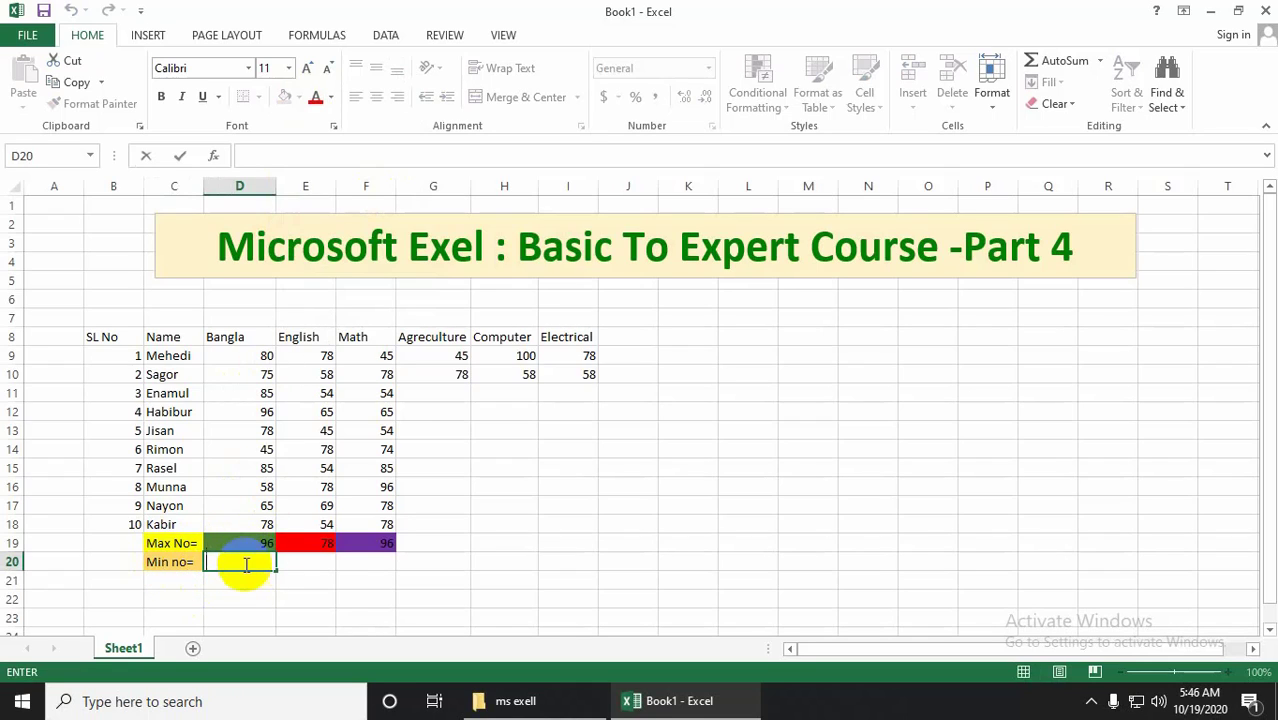
{"action": "type", "text": "="}
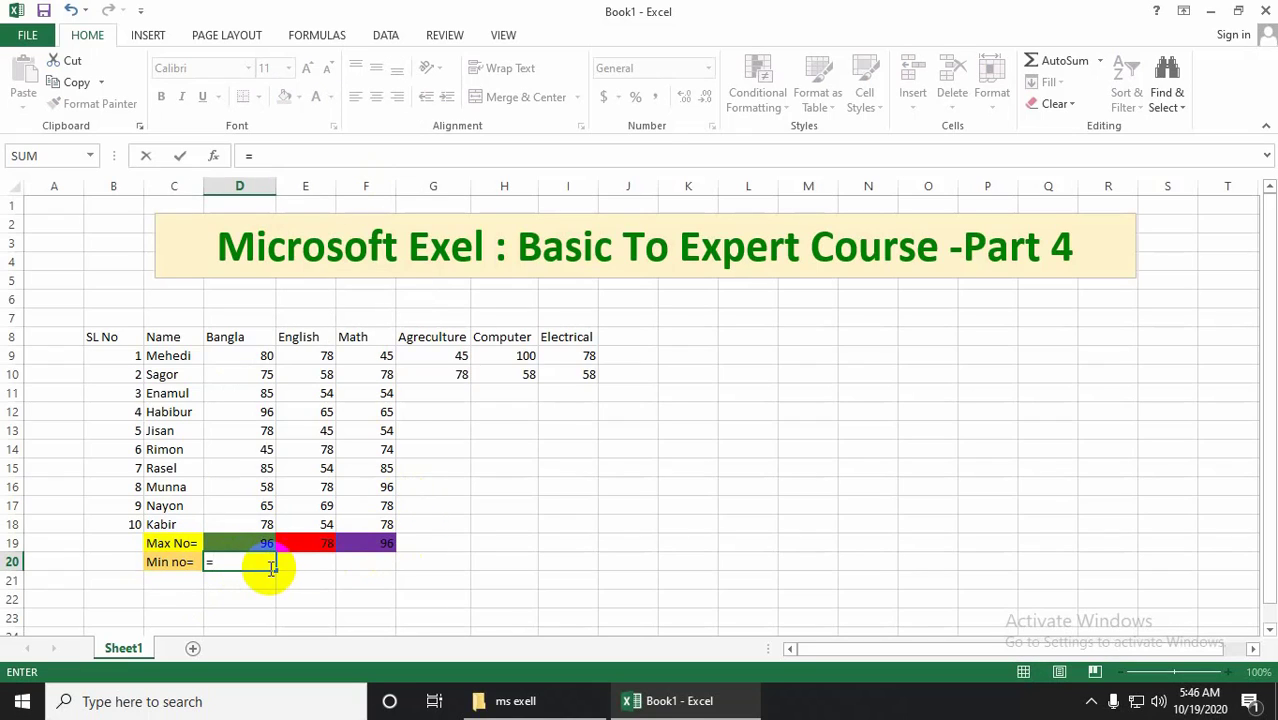
{"action": "type", "text": "min"}
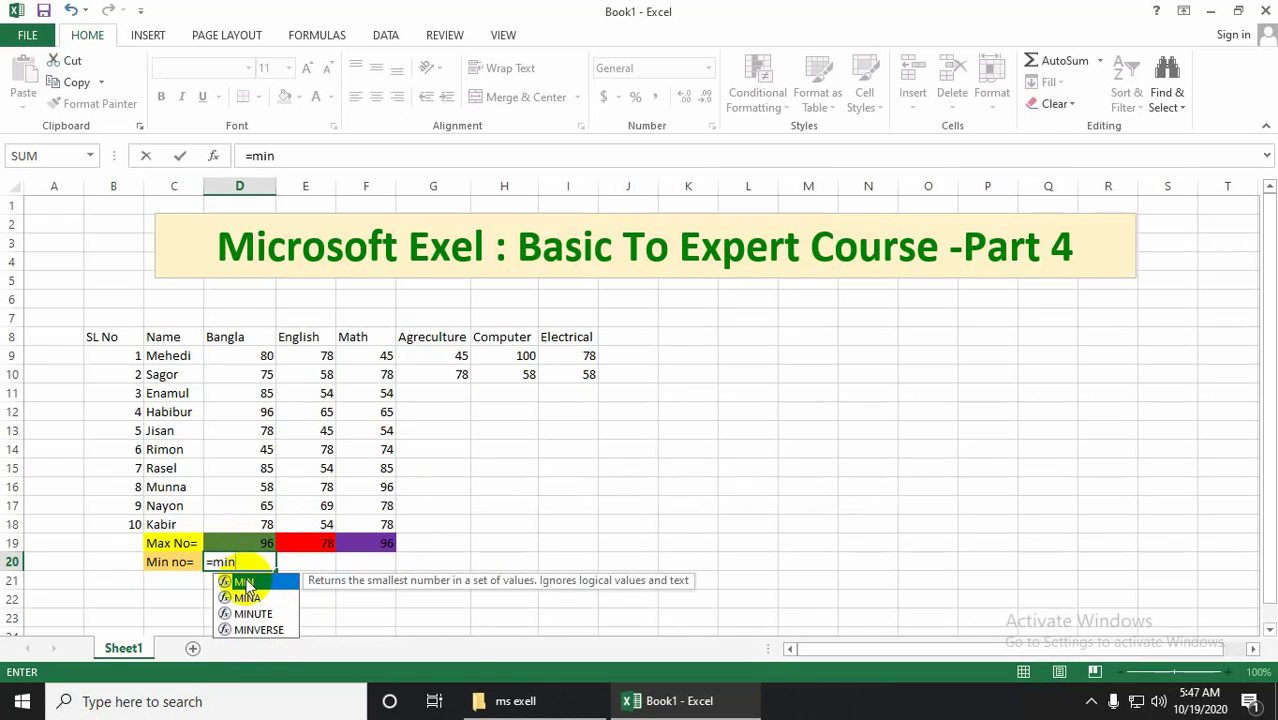
{"action": "type", "text": "("}
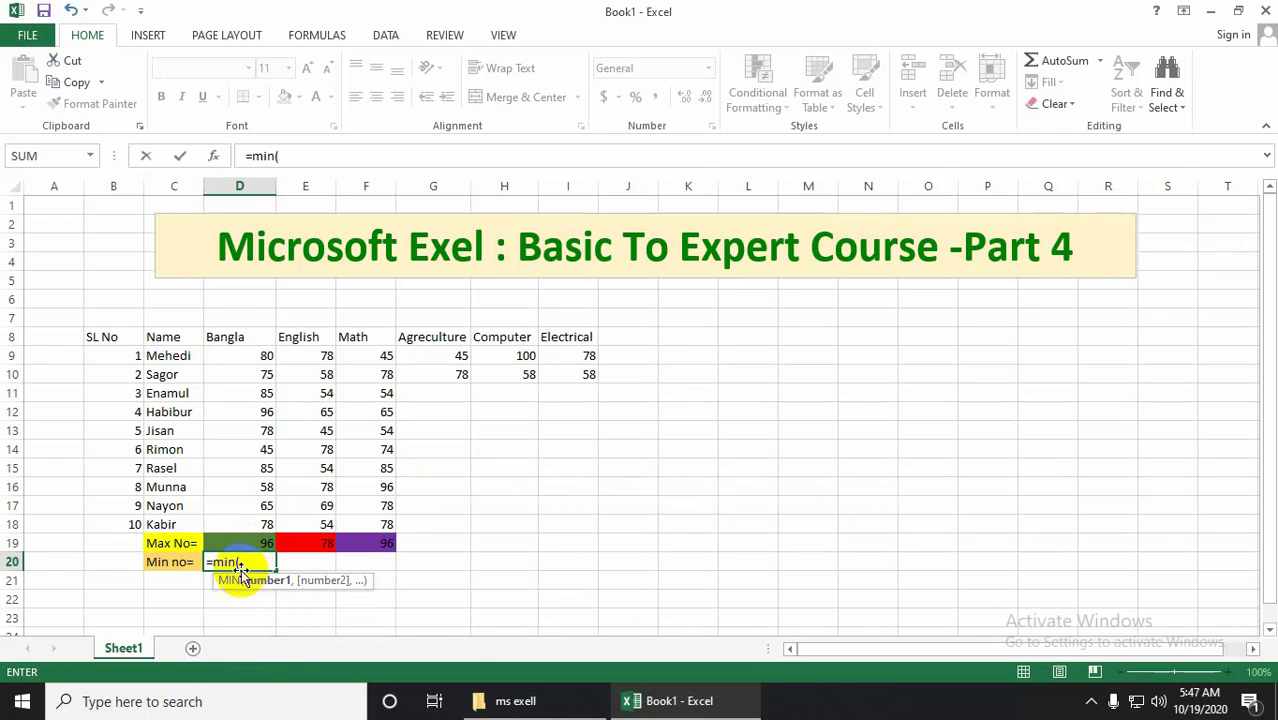
{"action": "left_click", "coordinate": [260, 355]}
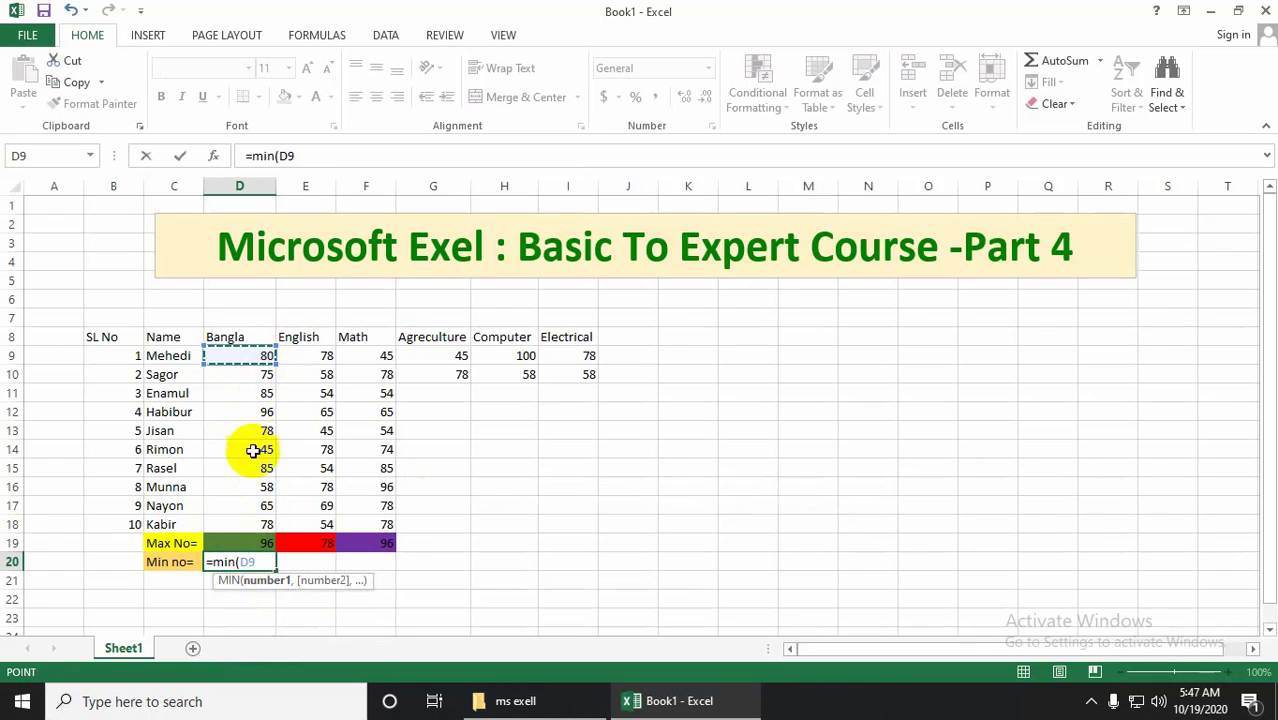
{"action": "key", "text": "BackSpace"}
{"action": "key", "text": "BackSpace"}
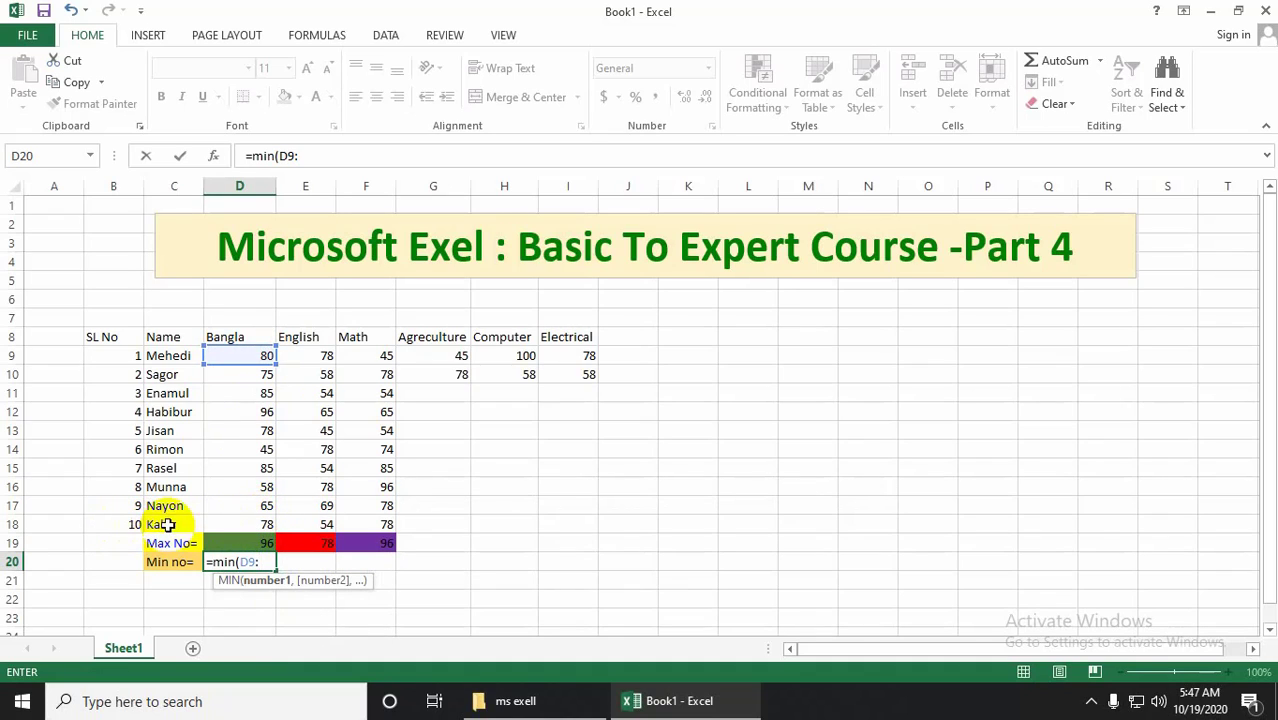
{"action": "left_click", "coordinate": [258, 526]}
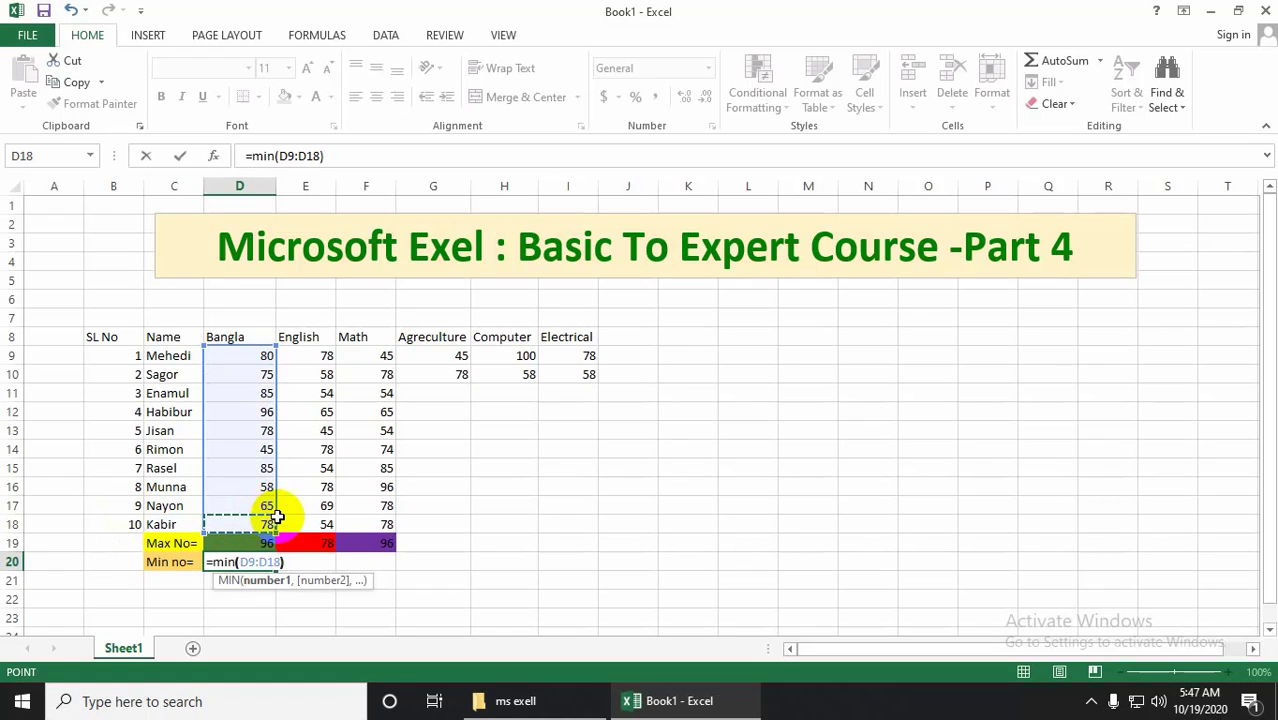
{"action": "type", "text": ")"}
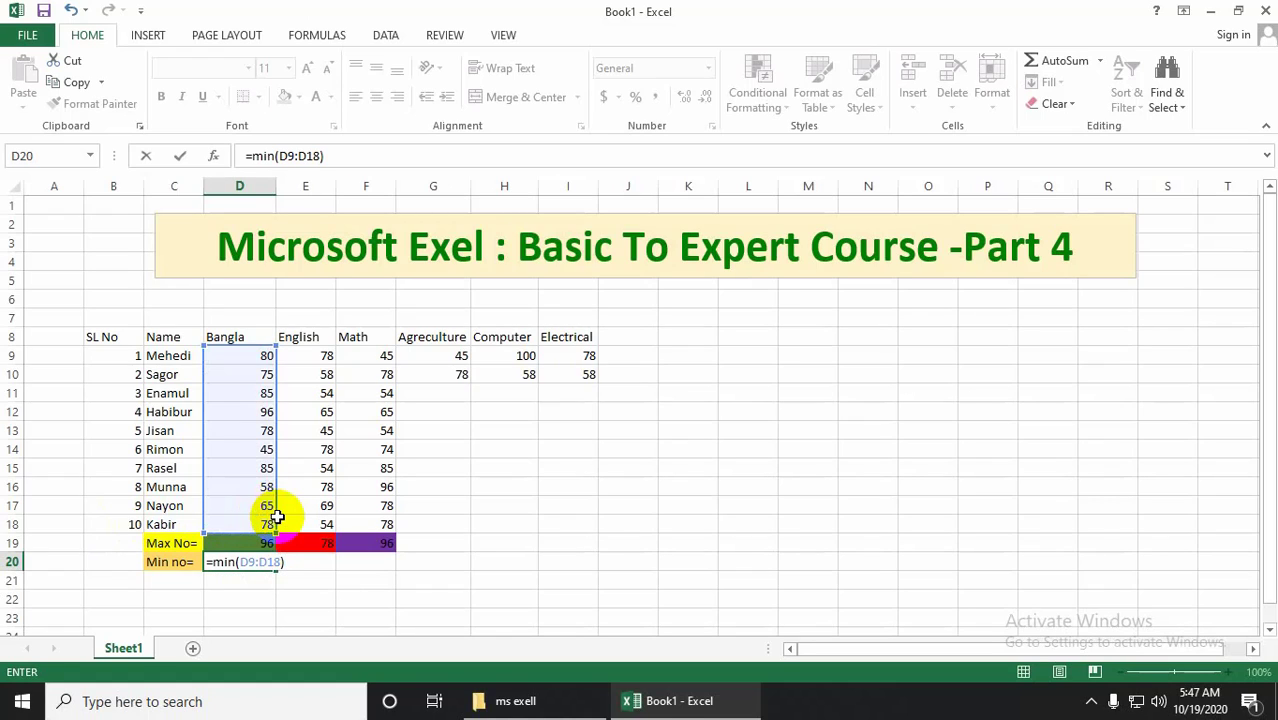
{"action": "key", "text": "Return"}
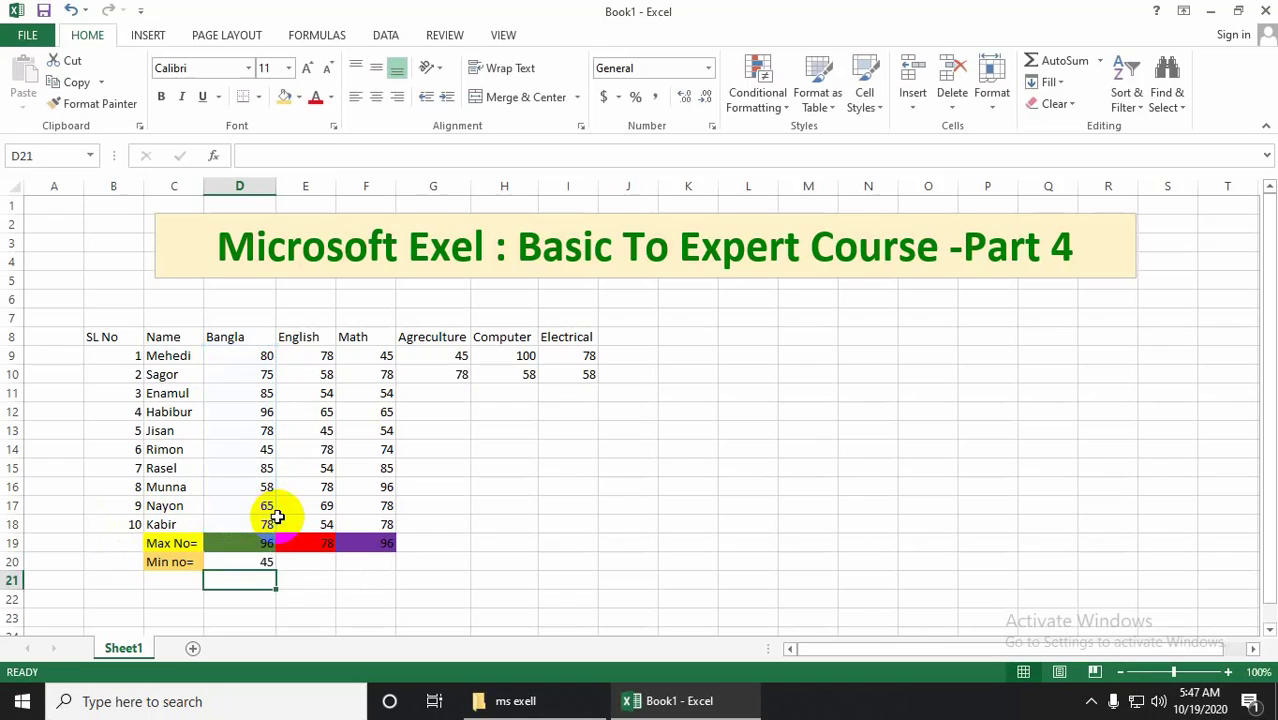
Fill the Bangla minimum in D20 with a light blue theme colour
{"action": "left_click", "coordinate": [244, 567]}
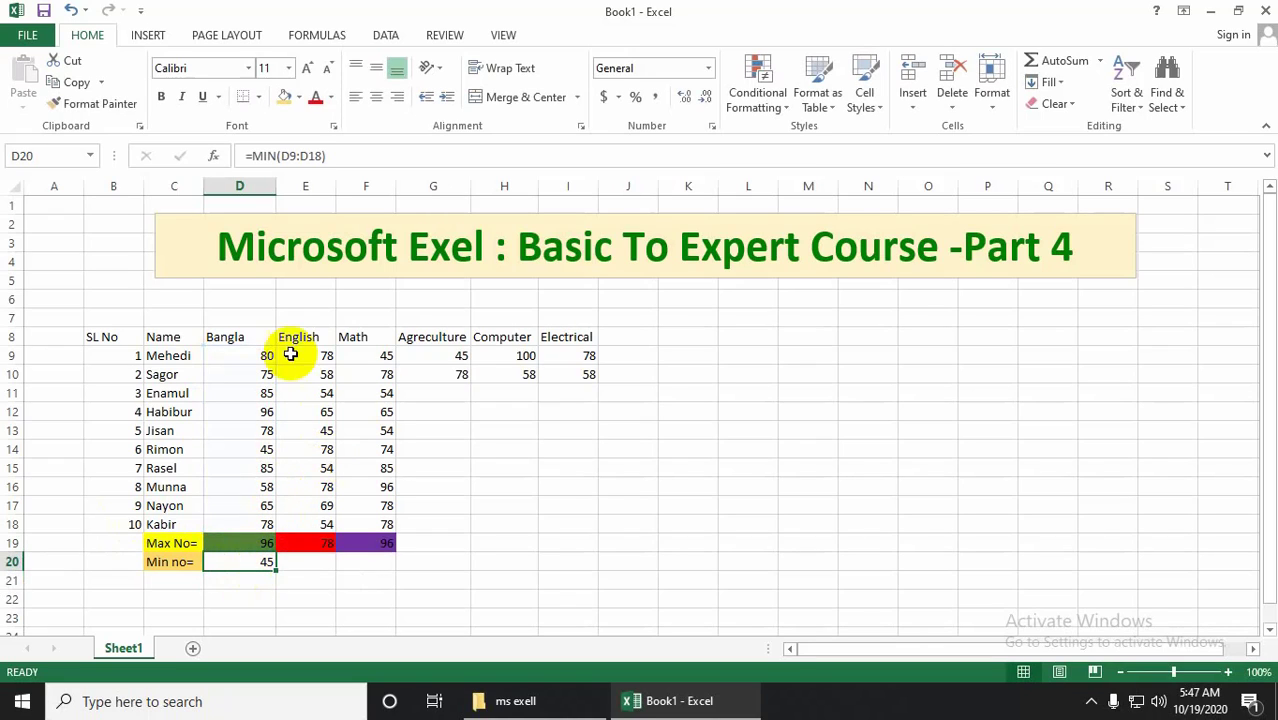
{"action": "left_click", "coordinate": [300, 97]}
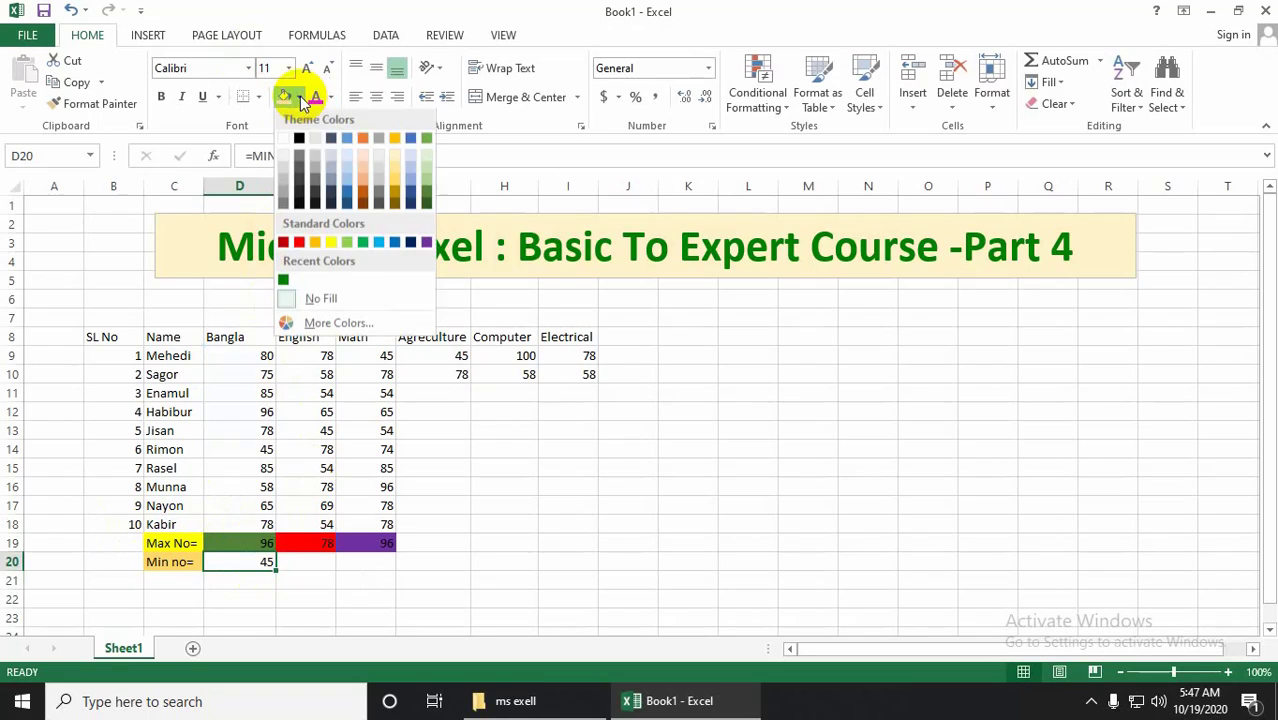
{"action": "left_click", "coordinate": [408, 180]}
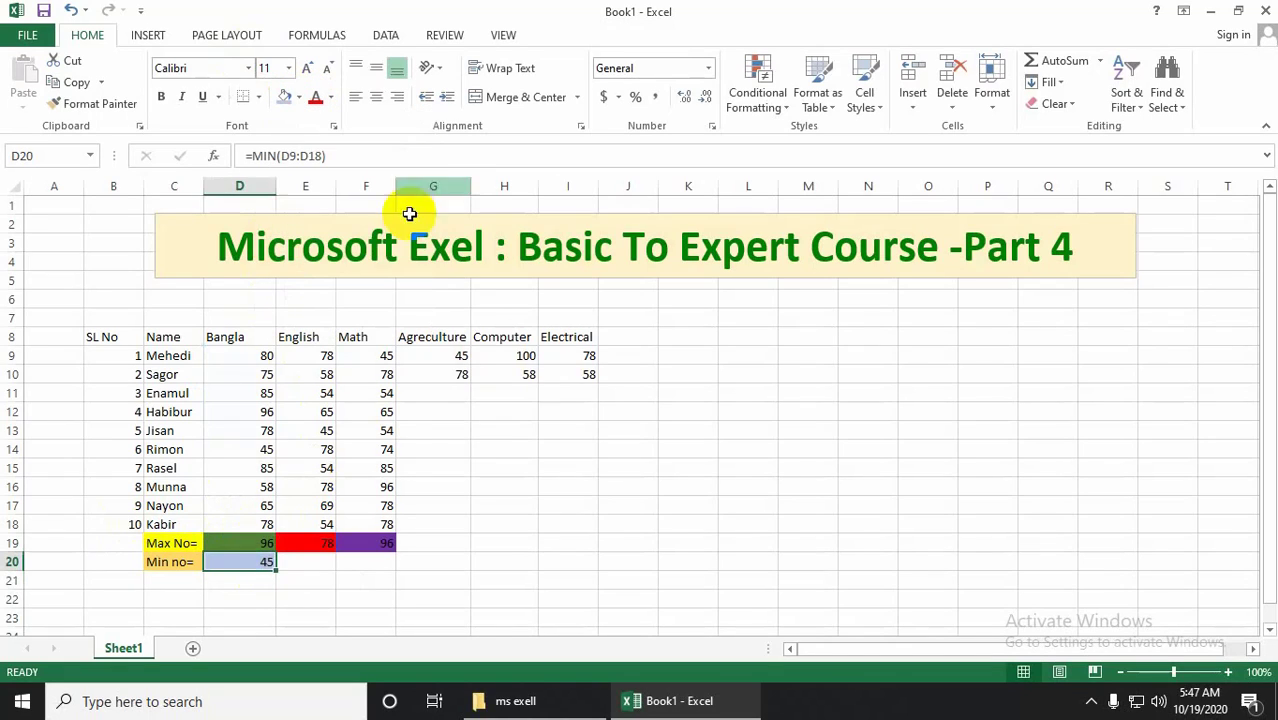
Check the Bangla minimum in D20 against the marks in the Bangla column, including D14 and D15
{"action": "left_click", "coordinate": [308, 562]}
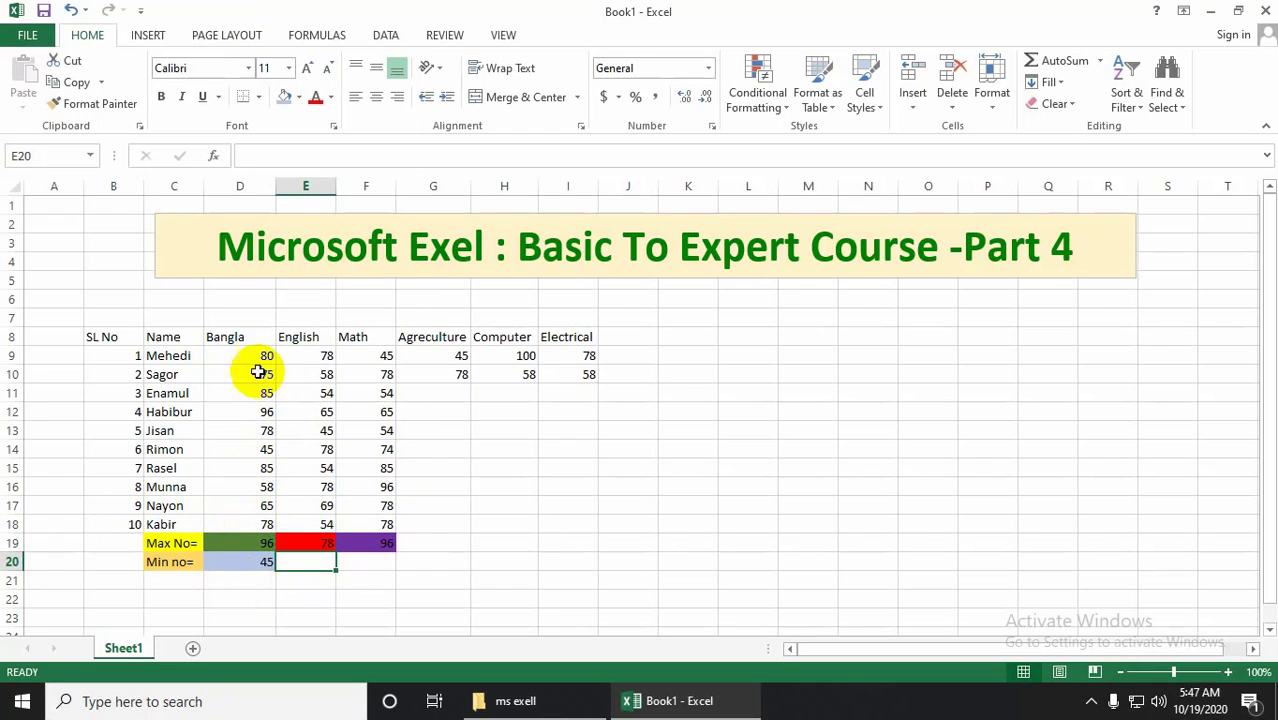
{"action": "left_click", "coordinate": [255, 450]}
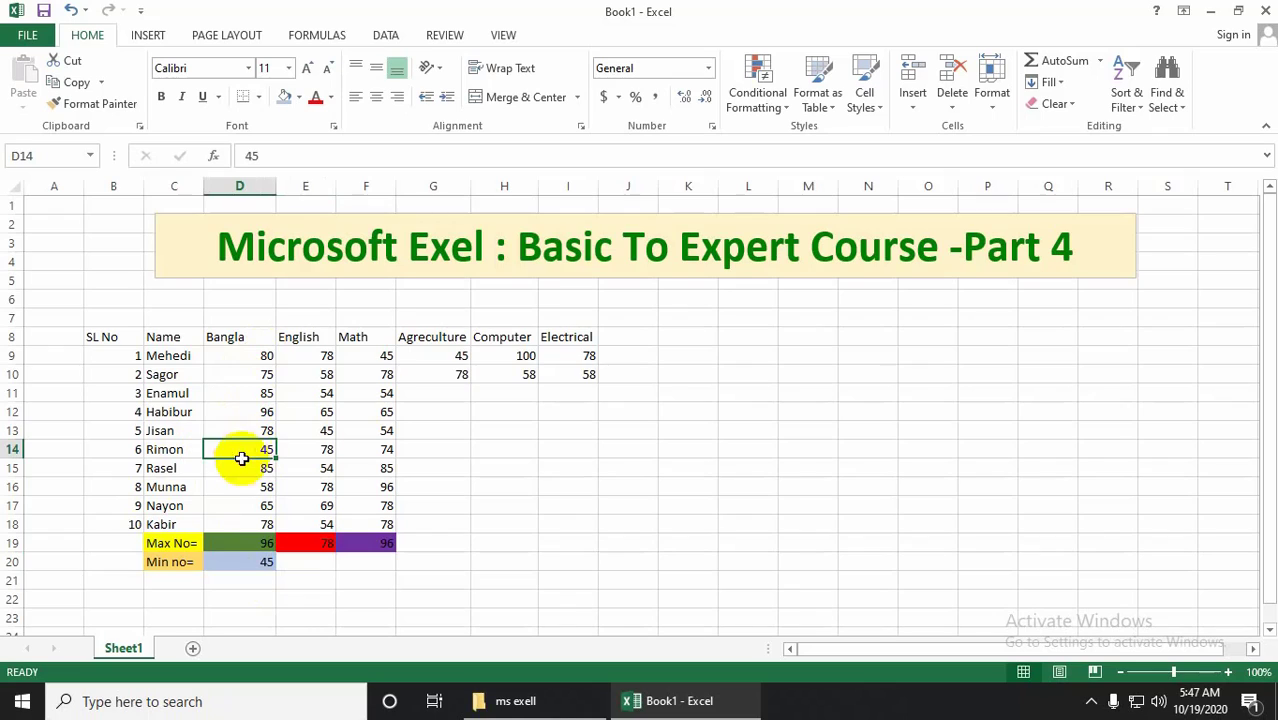
{"action": "left_click", "coordinate": [218, 470]}
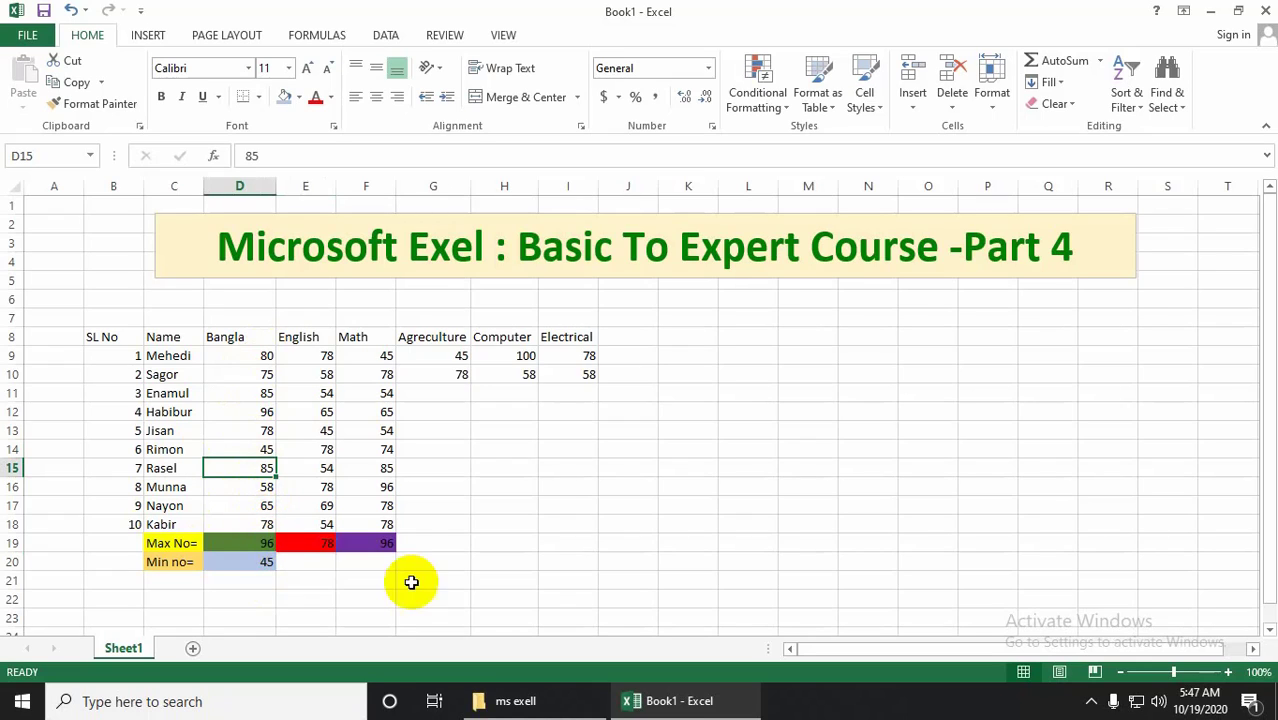
{"action": "left_click", "coordinate": [258, 563]}
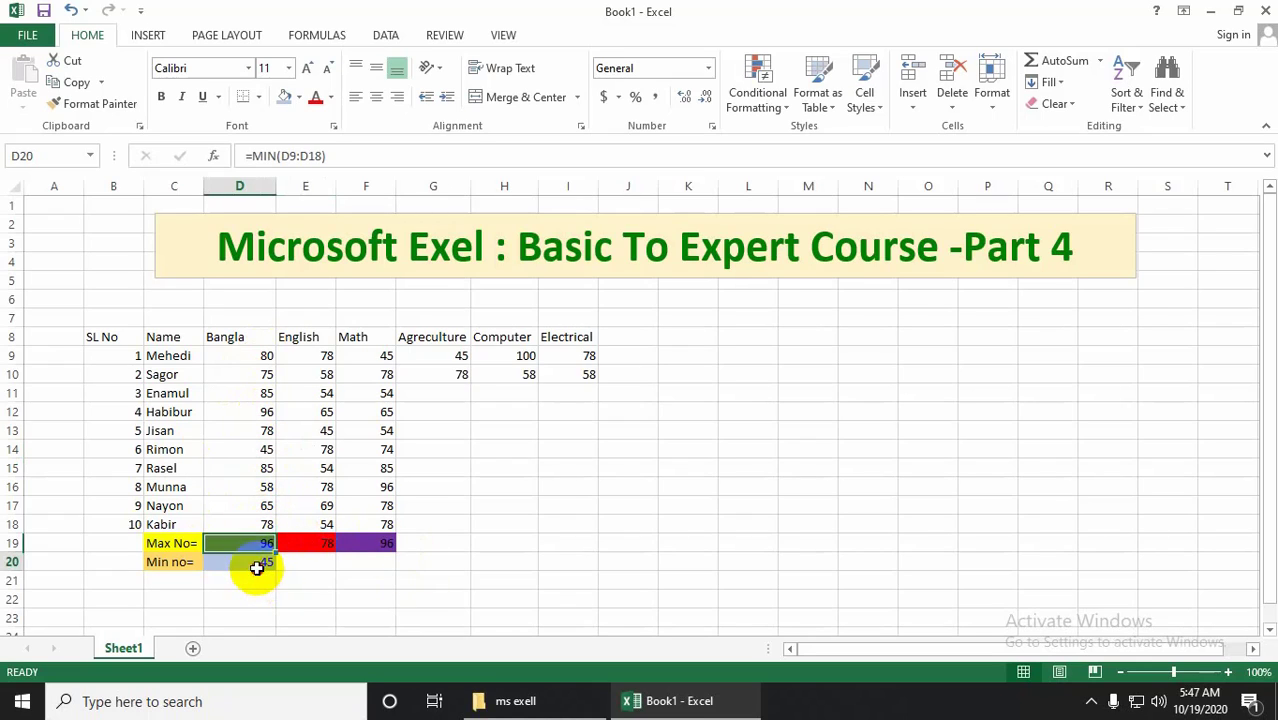
{"action": "left_click", "coordinate": [266, 591]}
{"action": "left_click", "coordinate": [276, 563]}
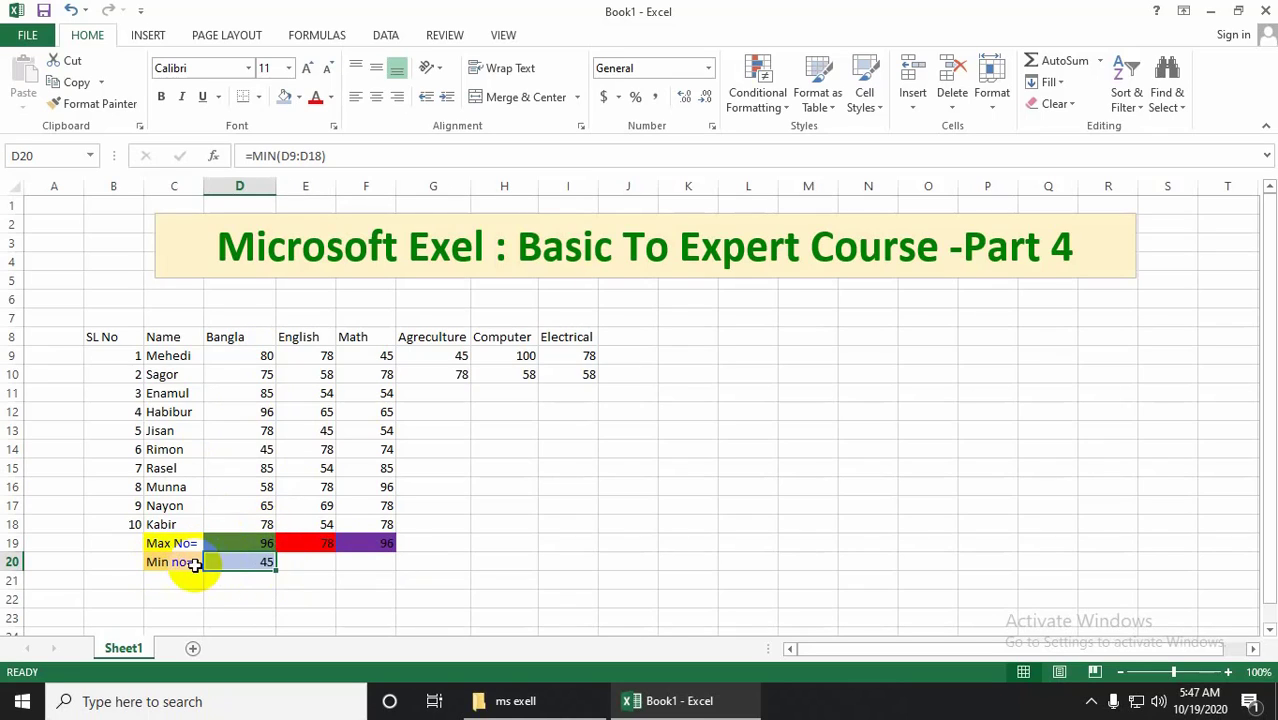
Enter the formula =min(E9:E18) in E20 to find the lowest English mark, and check the result against E13
{"action": "left_click", "coordinate": [298, 564]}
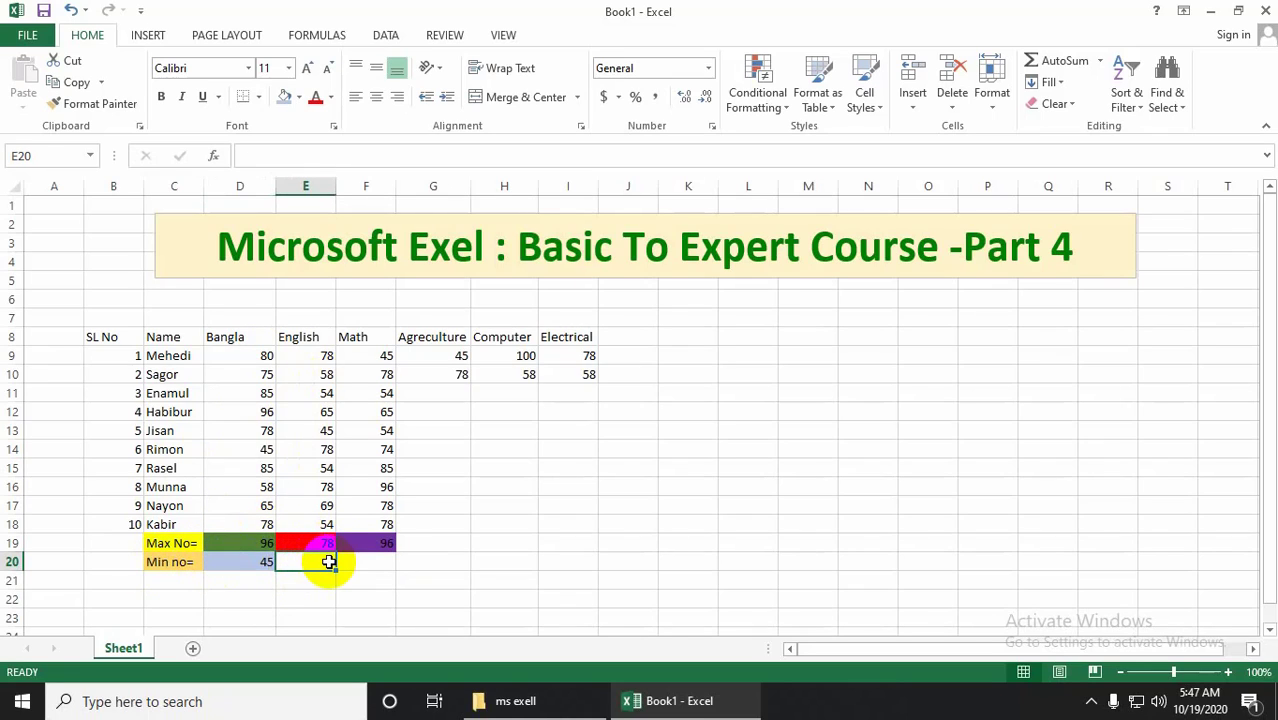
{"action": "left_click", "coordinate": [308, 357]}
{"action": "key", "text": "BackSpace"}
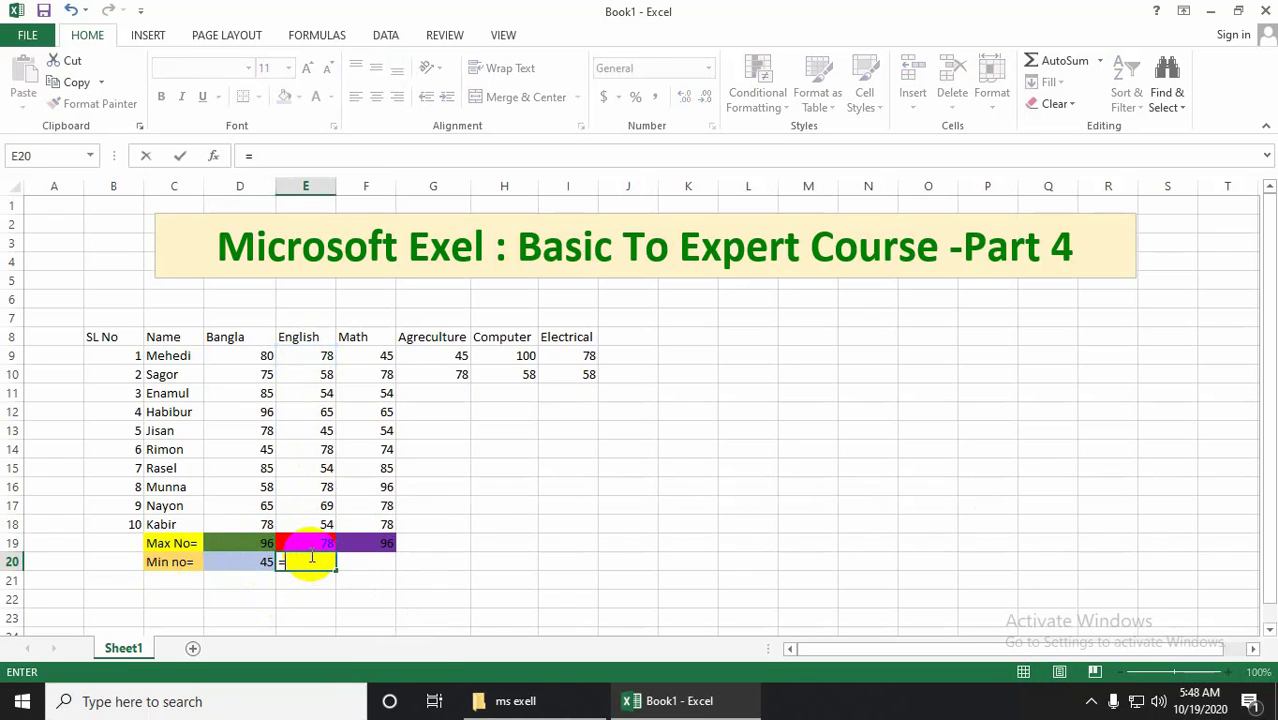
{"action": "type", "text": "min("}
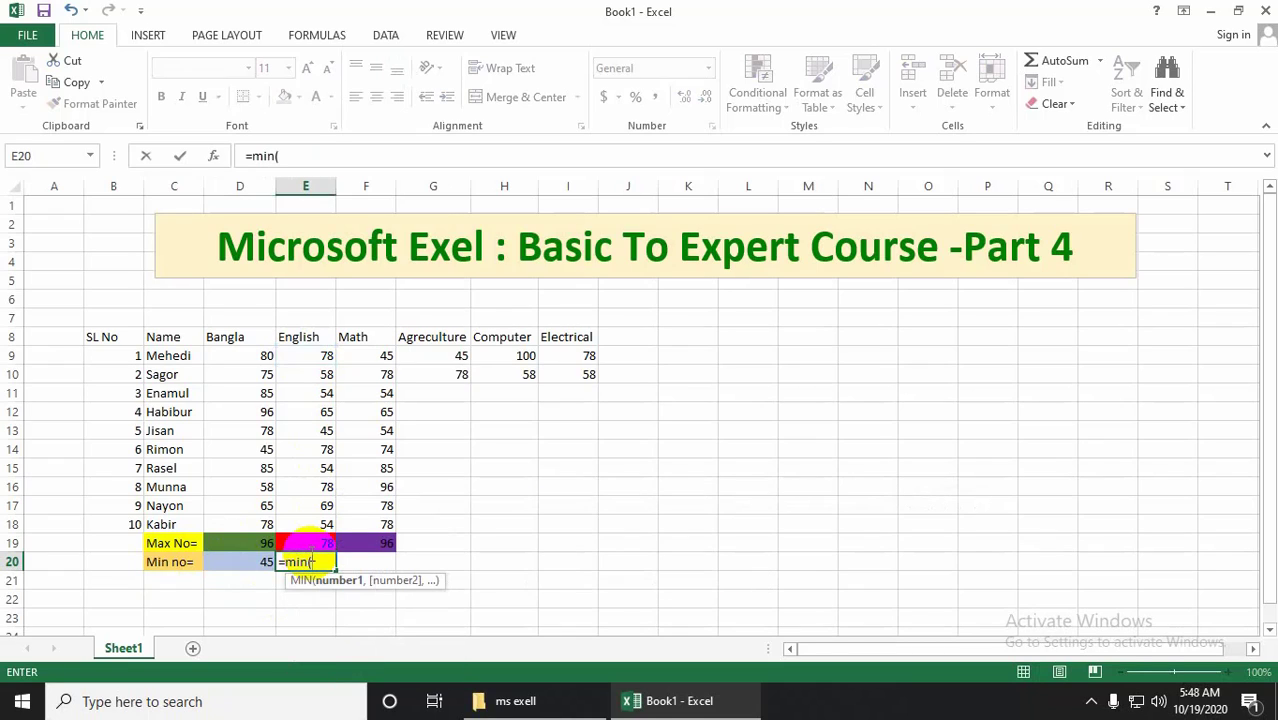
{"action": "left_click", "coordinate": [311, 356]}
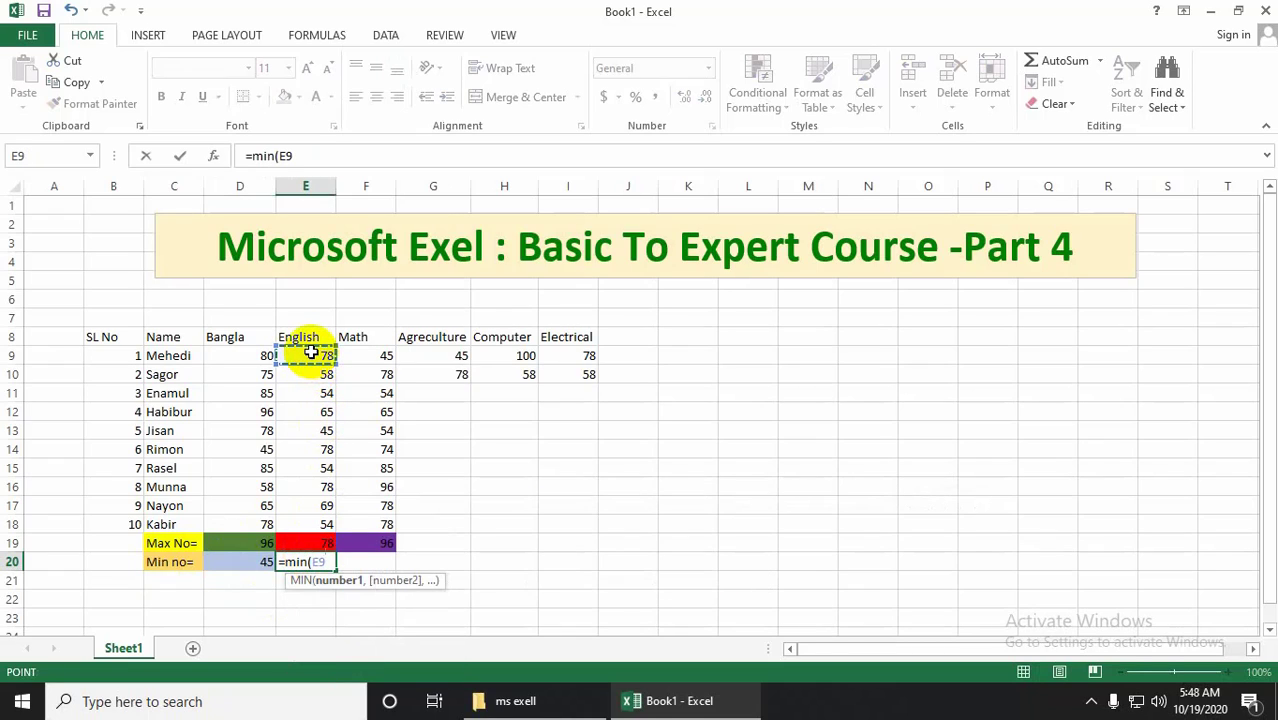
{"action": "key", "text": "BackSpace"}
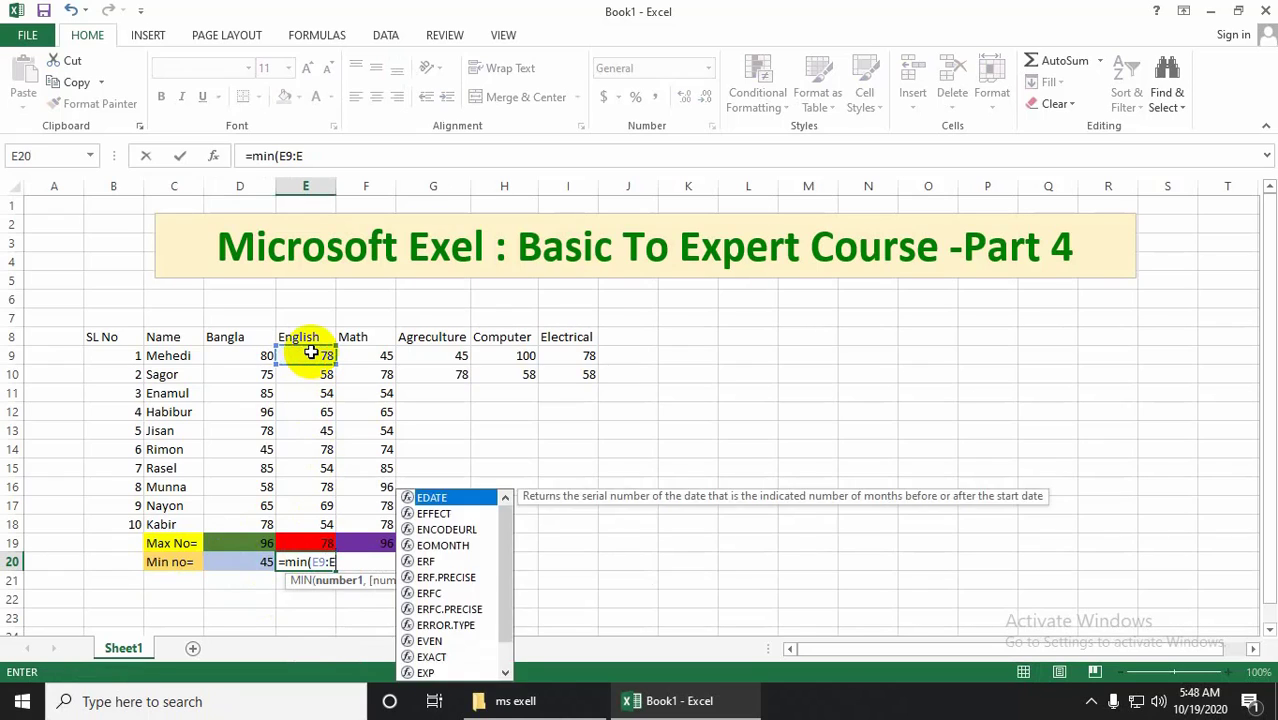
{"action": "key", "text": "BackSpace"}
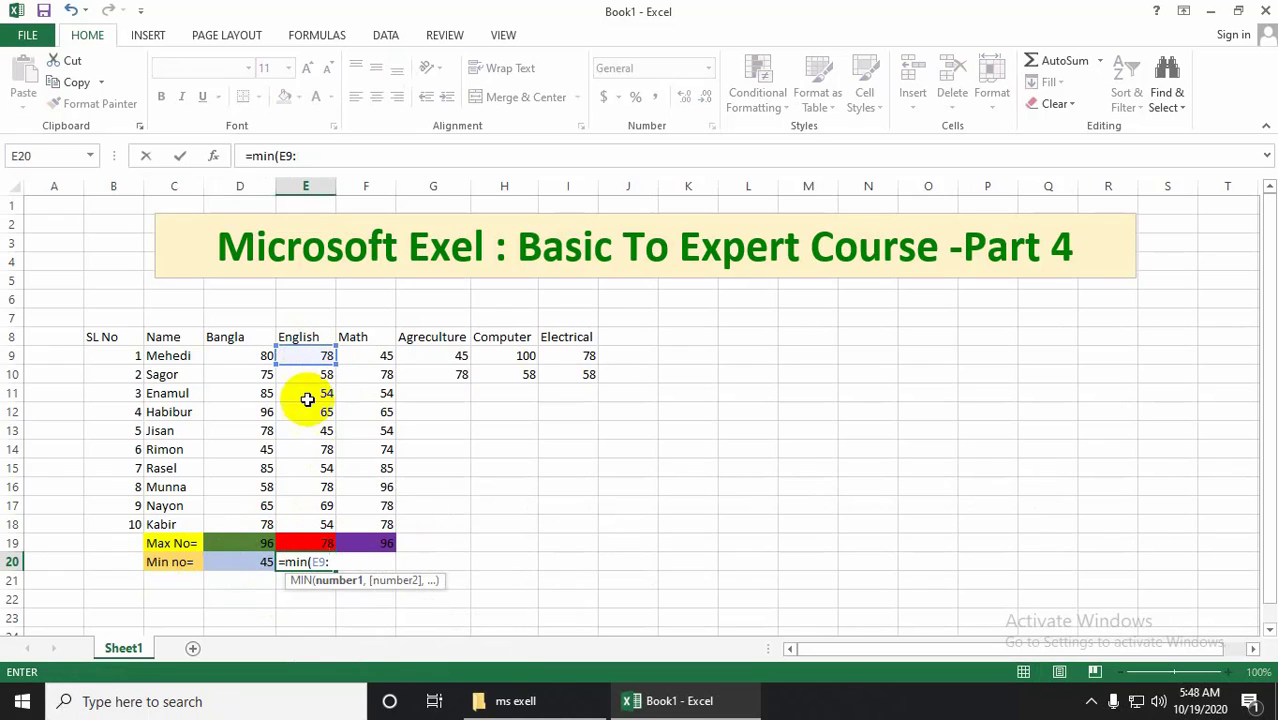
{"action": "left_click", "coordinate": [311, 525]}
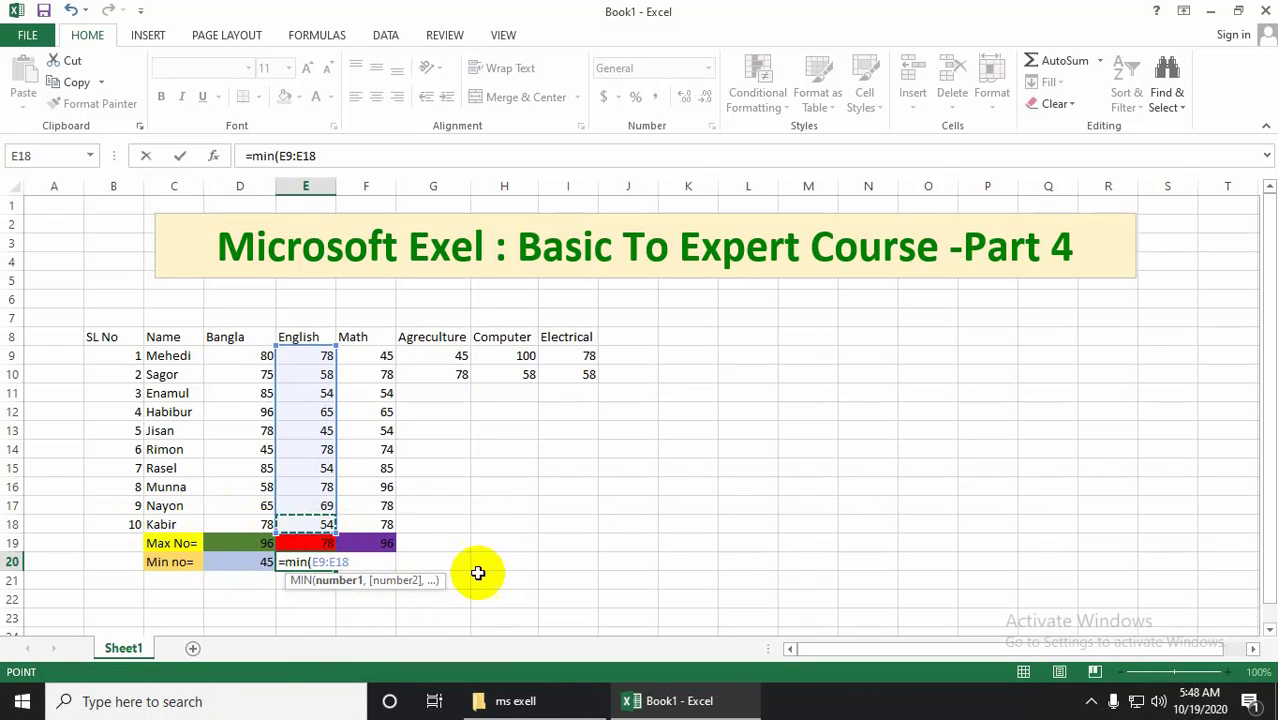
{"action": "type", "text": ")"}
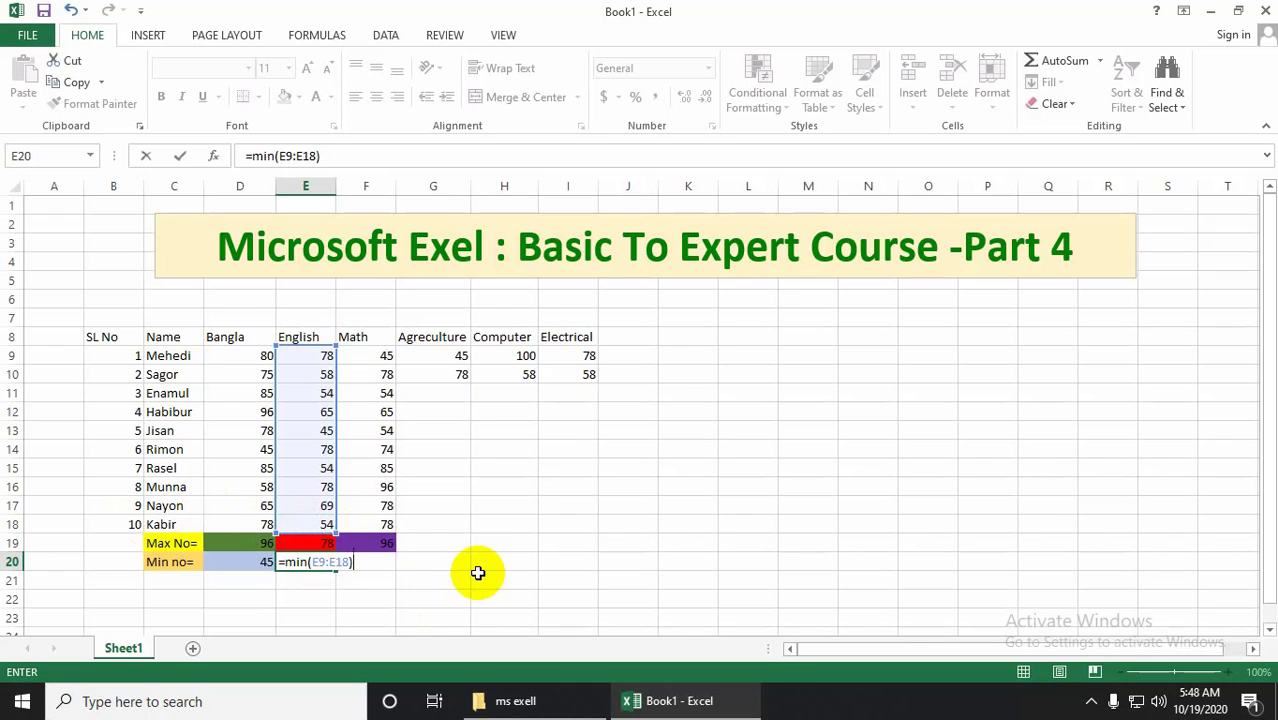
{"action": "key", "text": "Return"}
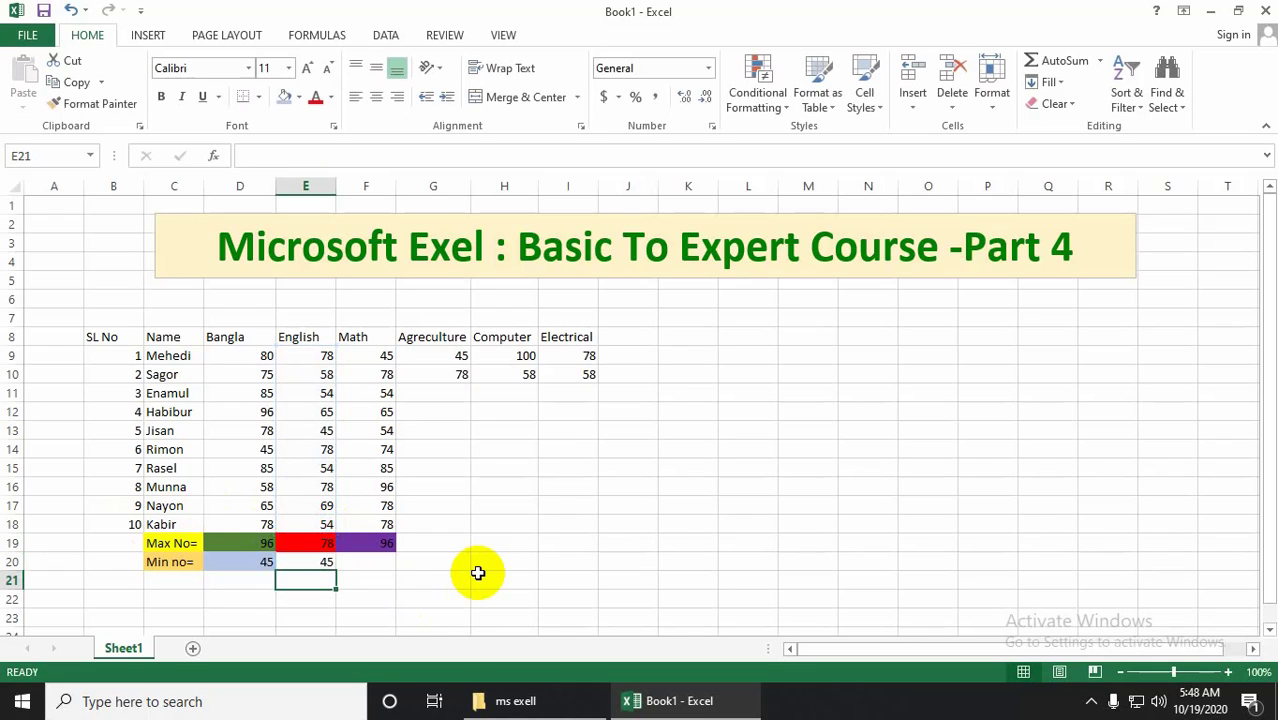
{"action": "left_click", "coordinate": [326, 560]}
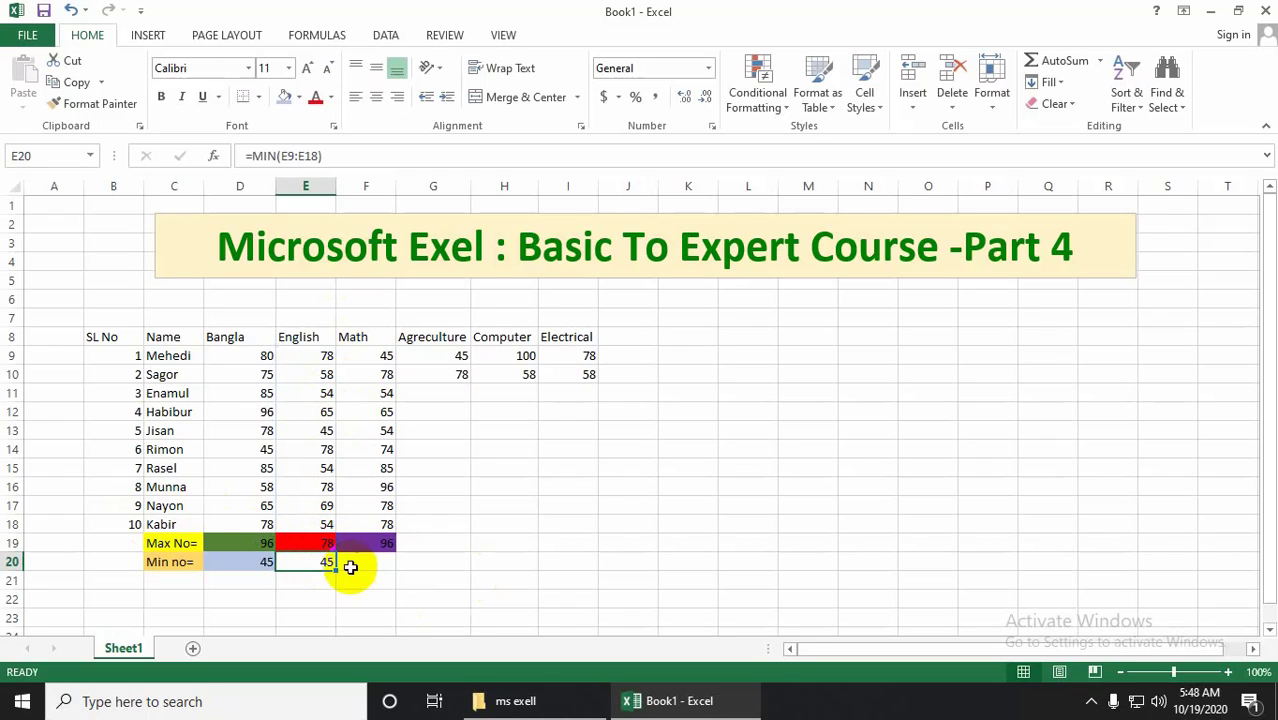
{"action": "left_click", "coordinate": [326, 430]}
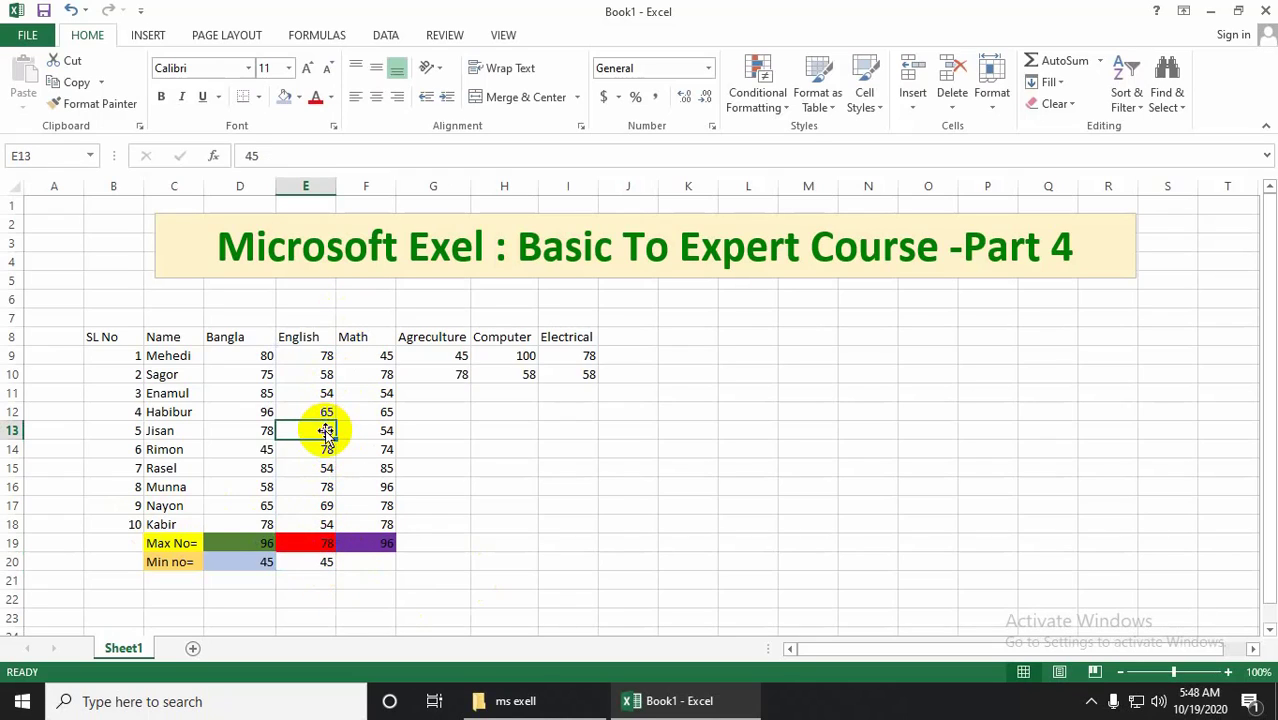
Change the English mark in E14 to 38 to test that the minimum formula updates
{"action": "double_click", "coordinate": [327, 449]}
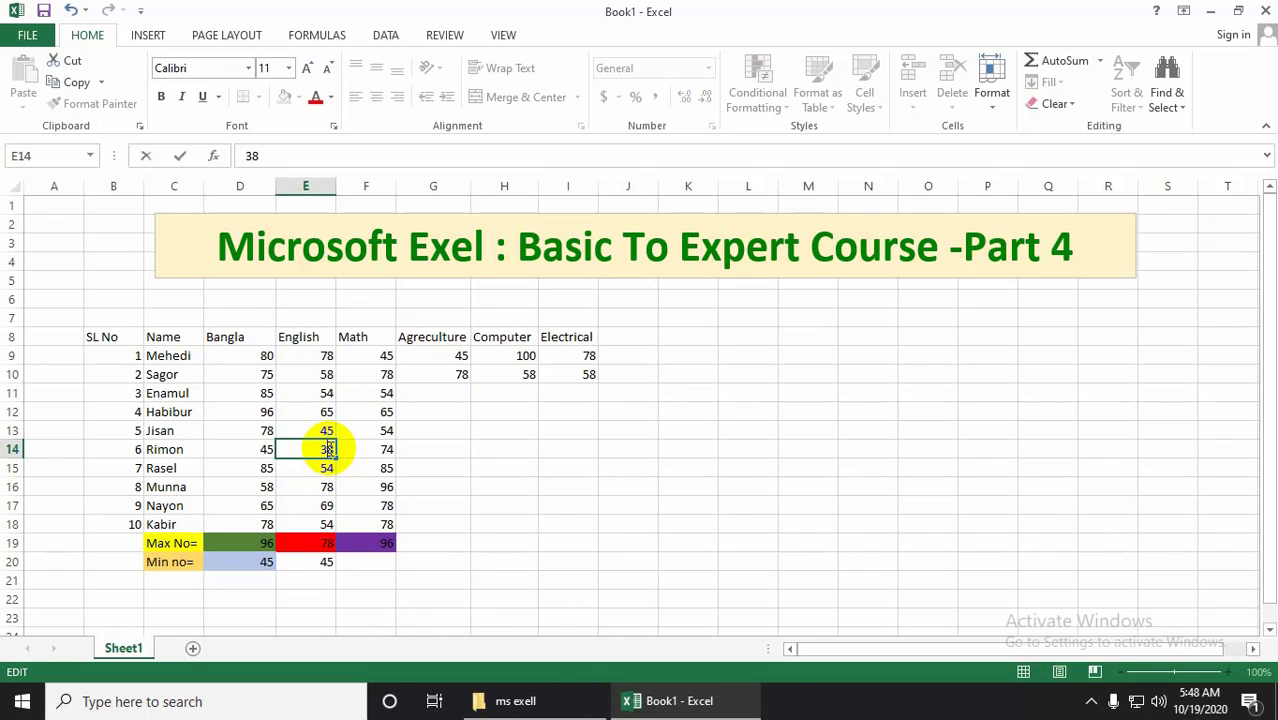
{"action": "left_click", "coordinate": [340, 468]}
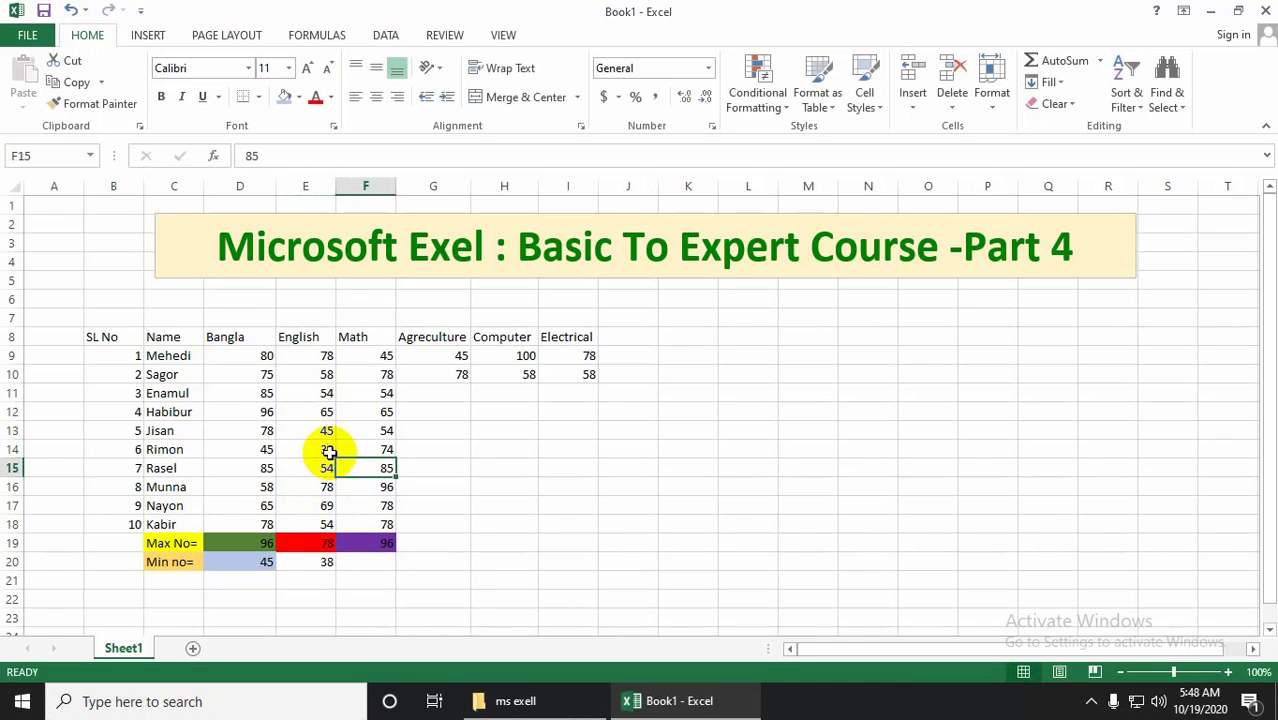
{"action": "left_click", "coordinate": [329, 452]}
Change the English mark in E12 to 33 and check the minimum formula in E20
{"action": "double_click", "coordinate": [318, 411]}
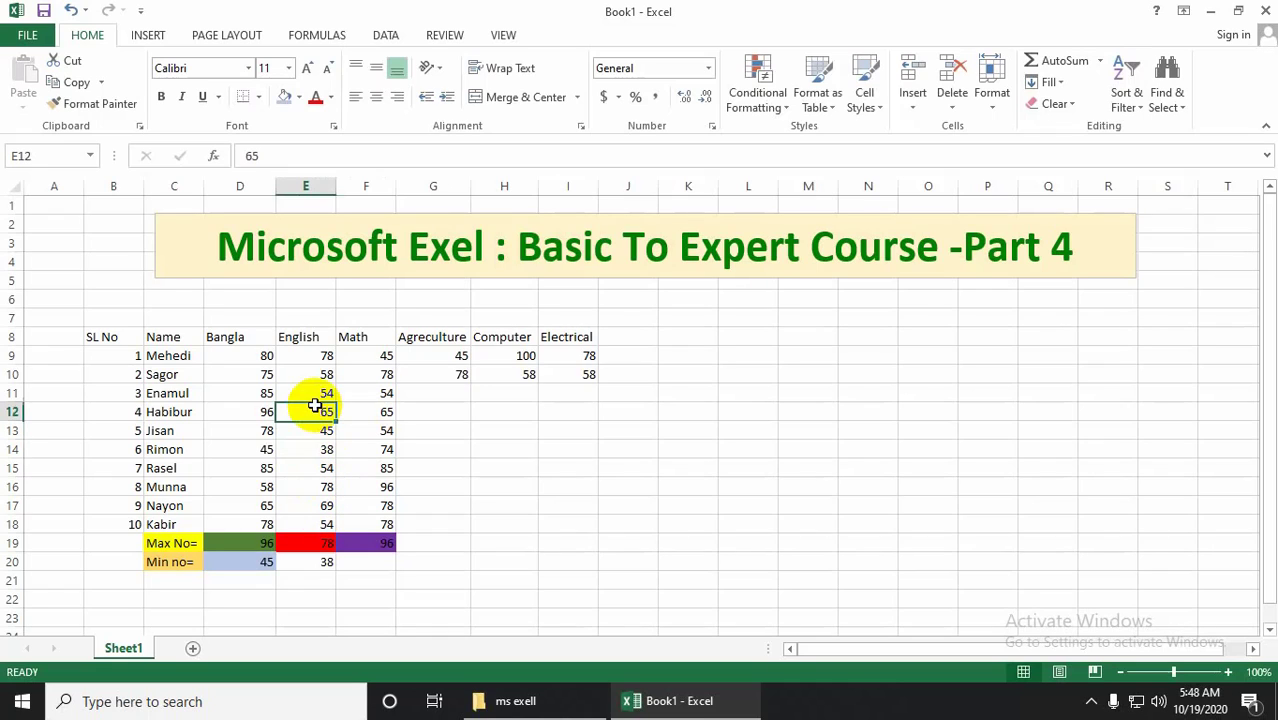
{"action": "double_click", "coordinate": [325, 411]}
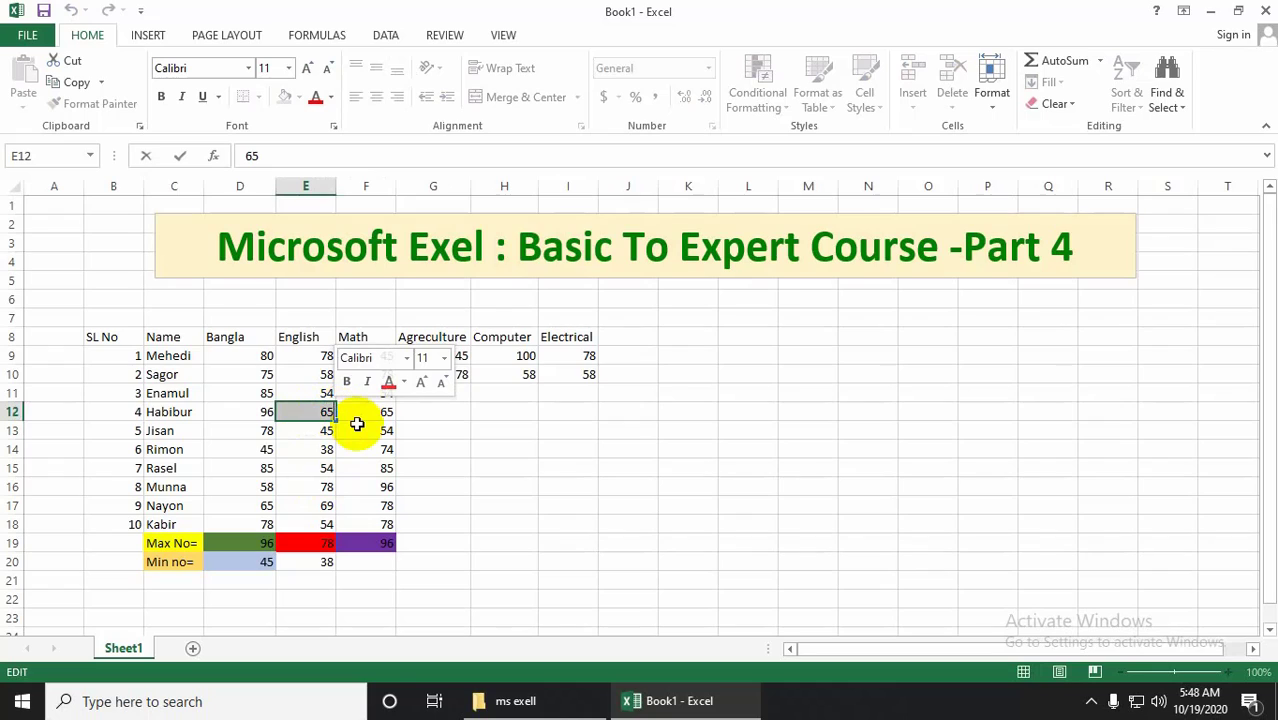
{"action": "type", "text": "33"}
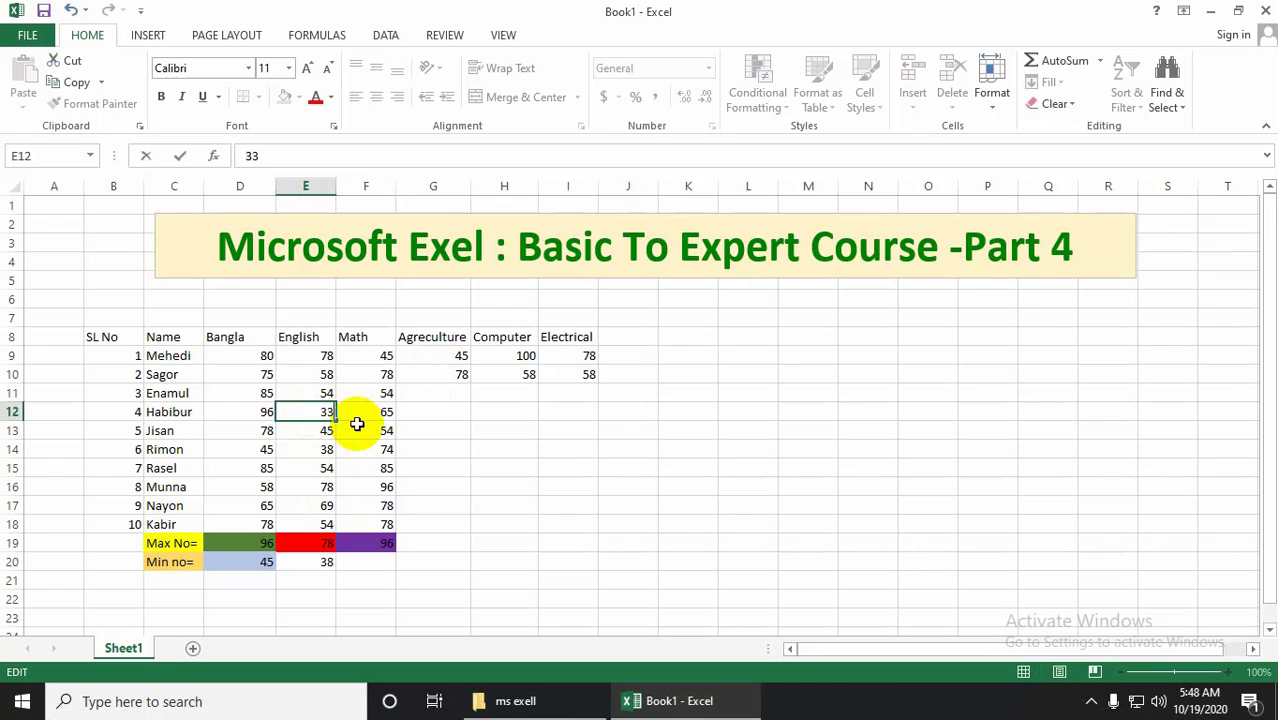
{"action": "key", "text": "Return"}
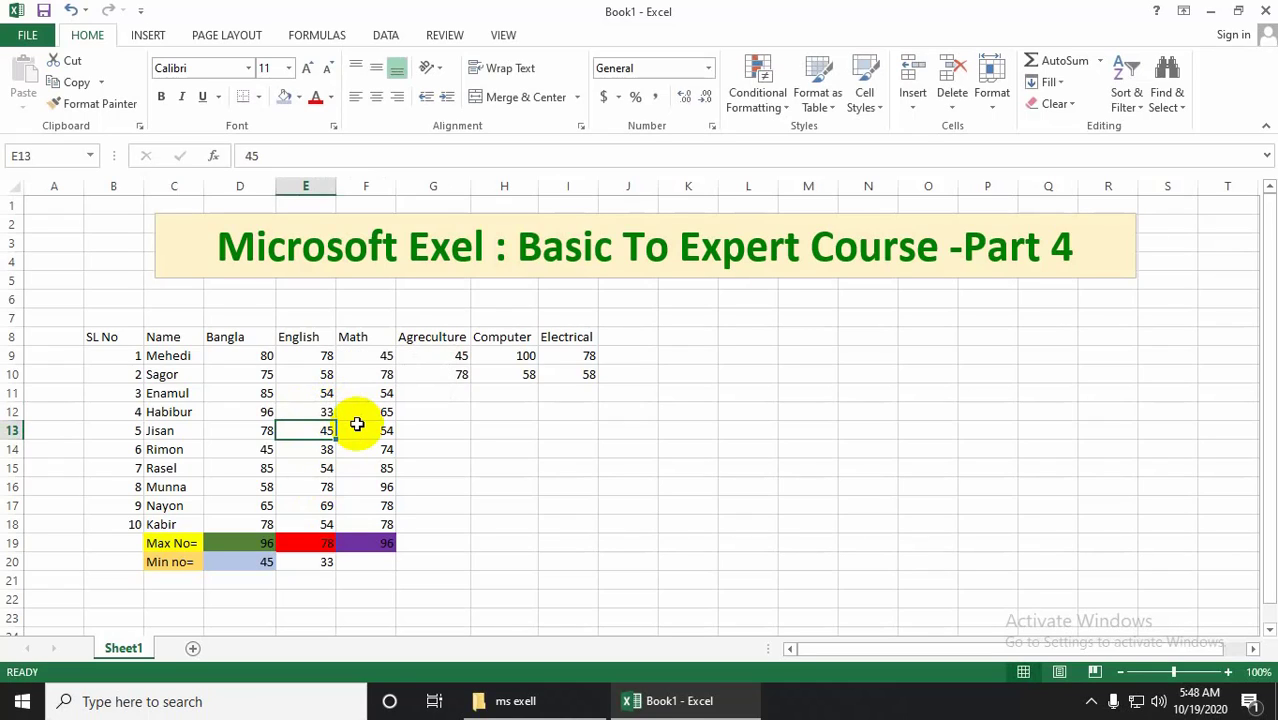
{"action": "left_click", "coordinate": [322, 563]}
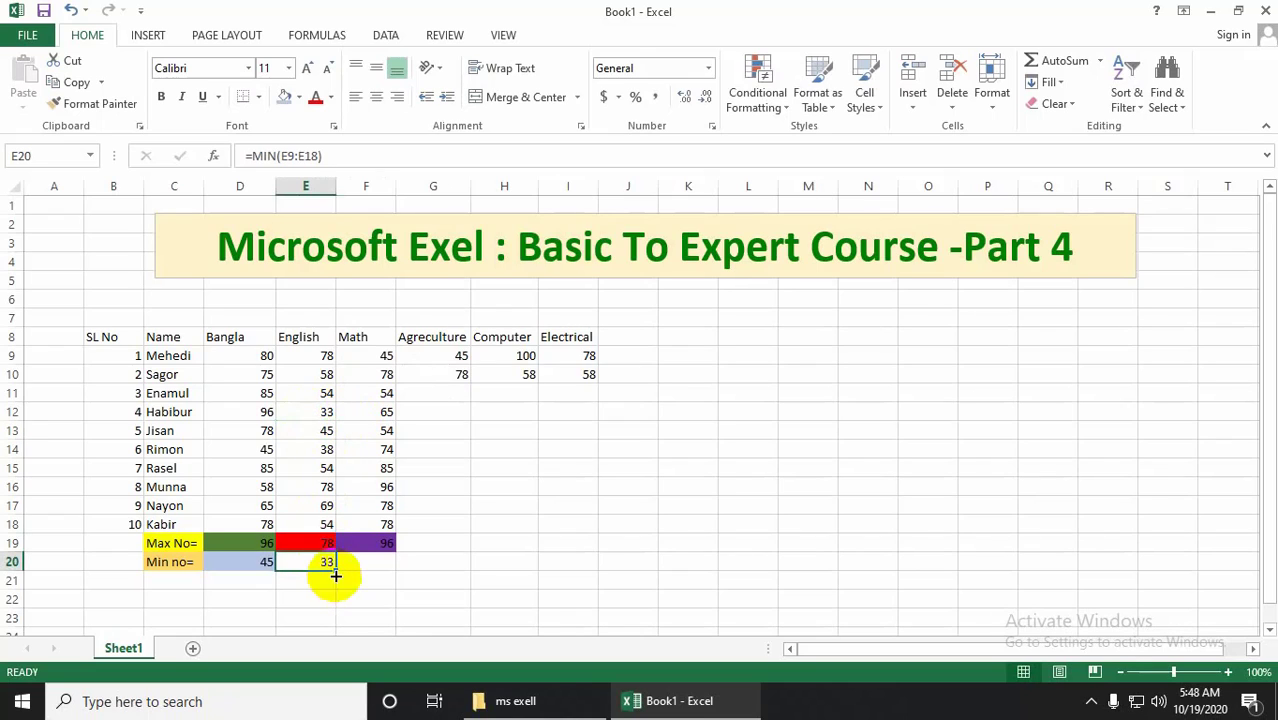
Change the Bangla mark in D12 to 100 to test that the Bangla maximum updates
{"action": "double_click", "coordinate": [265, 413]}
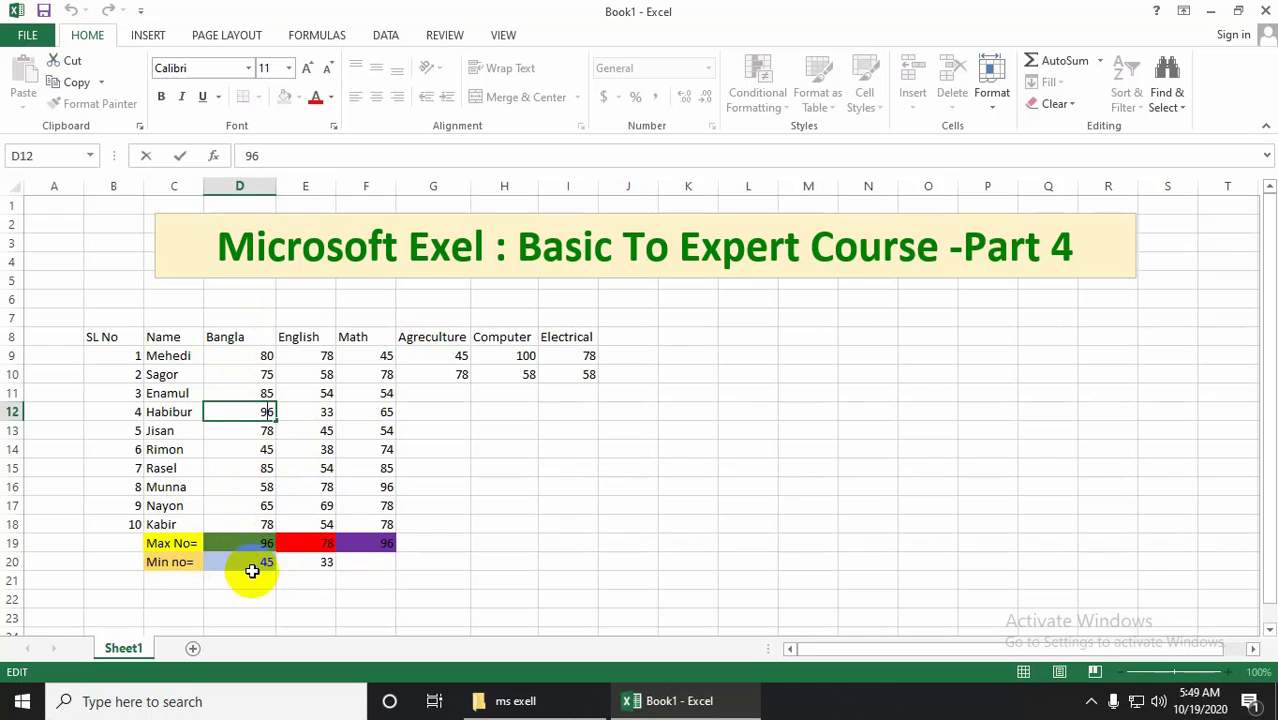
{"action": "double_click", "coordinate": [270, 411]}
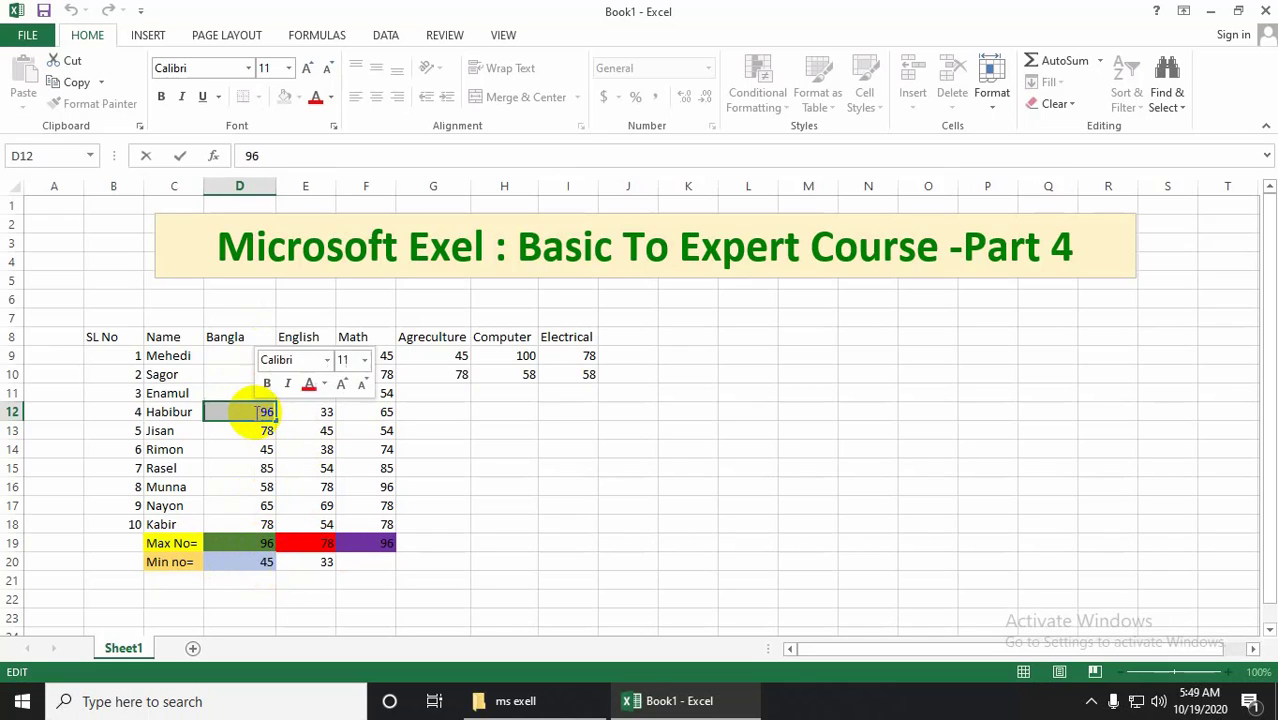
{"action": "left_click", "coordinate": [269, 410]}
{"action": "double_click", "coordinate": [270, 411]}
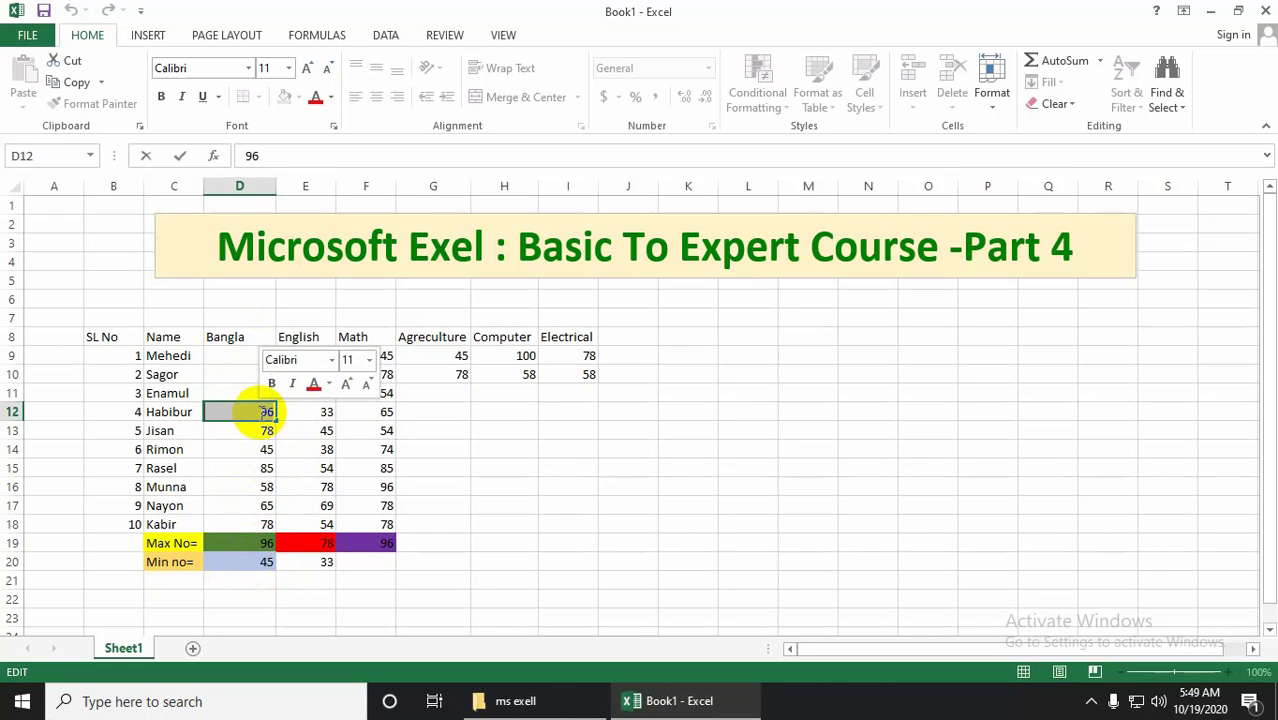
{"action": "type", "text": "100"}
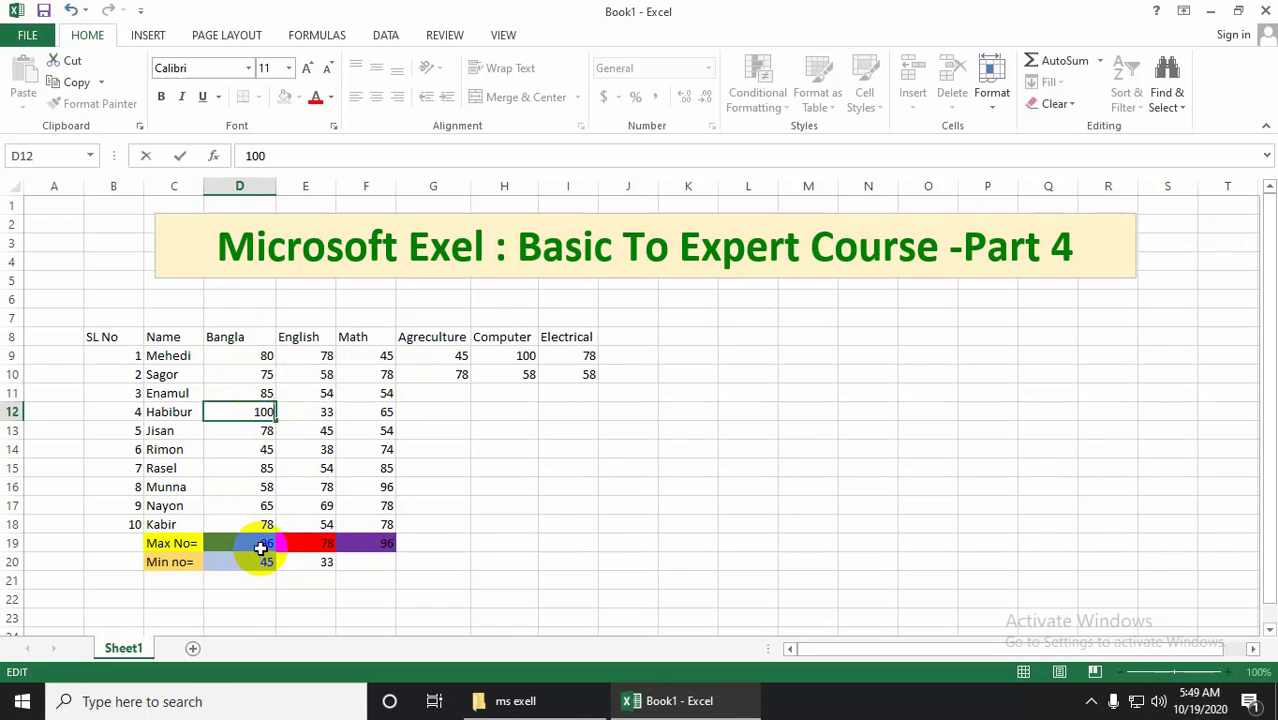
{"action": "left_click", "coordinate": [262, 468]}
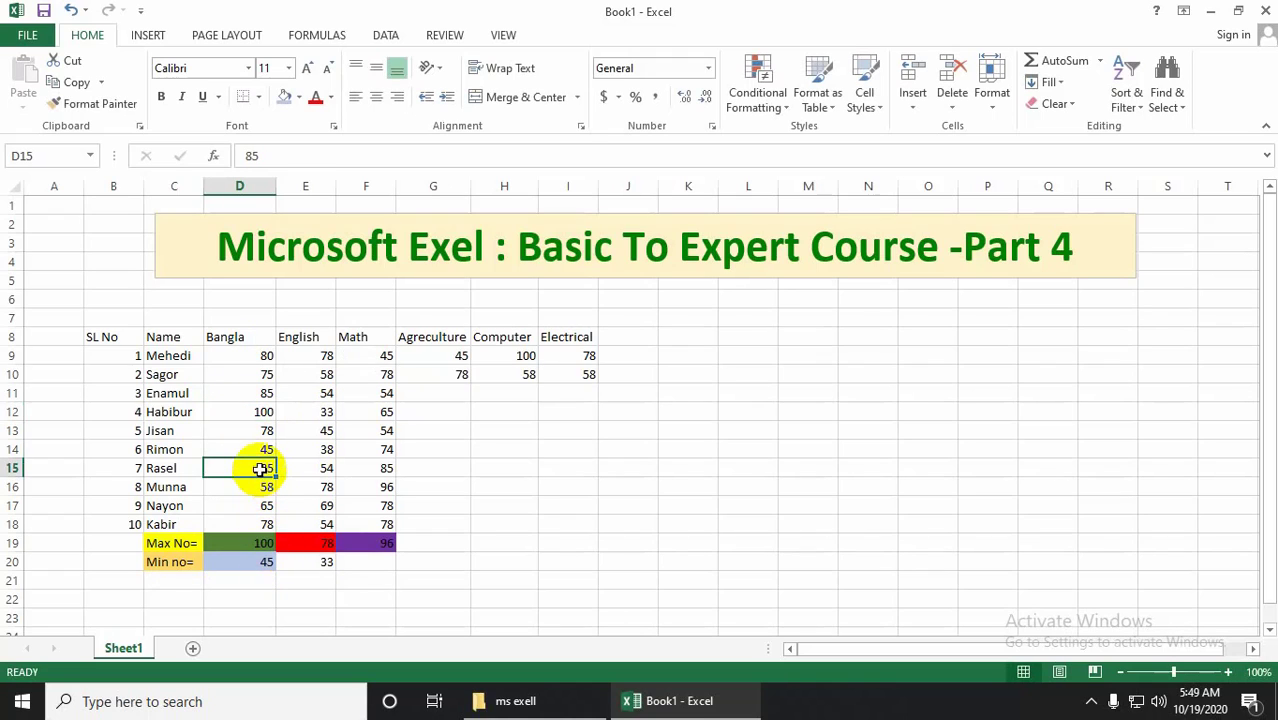
Change the Bangla mark in D15 to 25 to test that the Bangla minimum updates
{"action": "double_click", "coordinate": [268, 468]}
{"action": "double_click", "coordinate": [270, 468]}
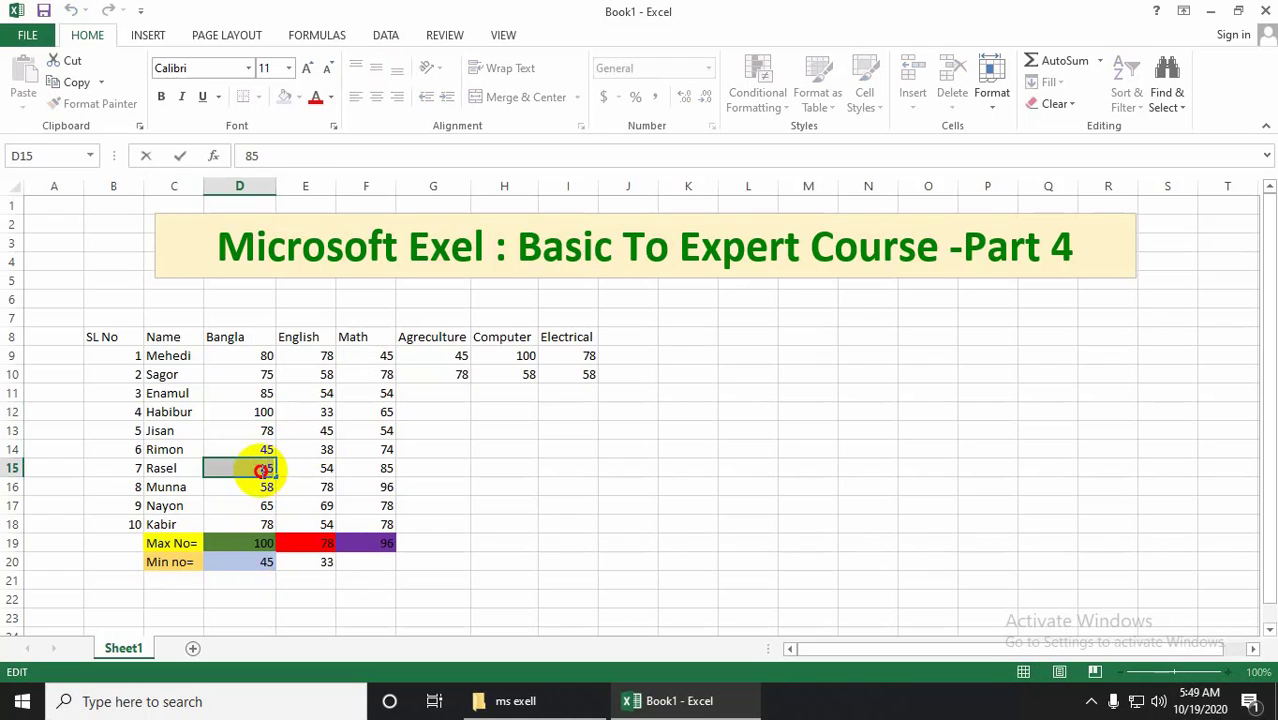
{"action": "type", "text": "2"}
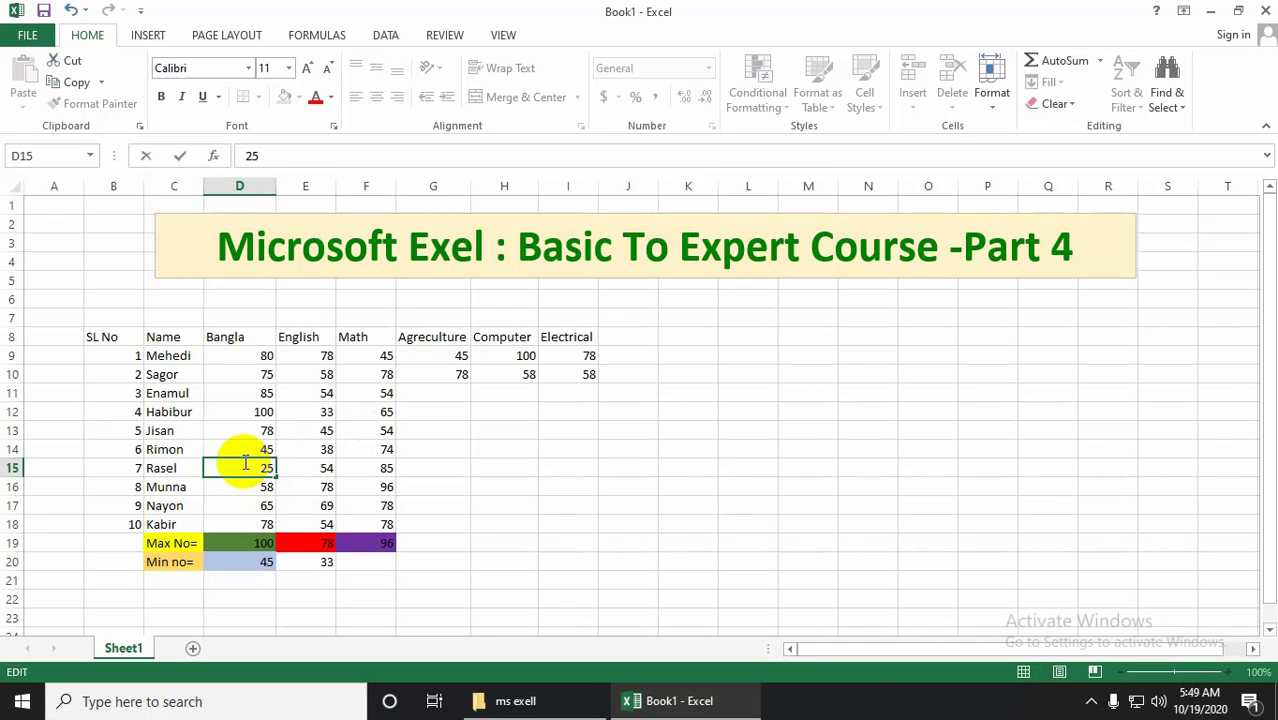
{"action": "type", "text": "5"}
{"action": "left_click", "coordinate": [262, 503]}
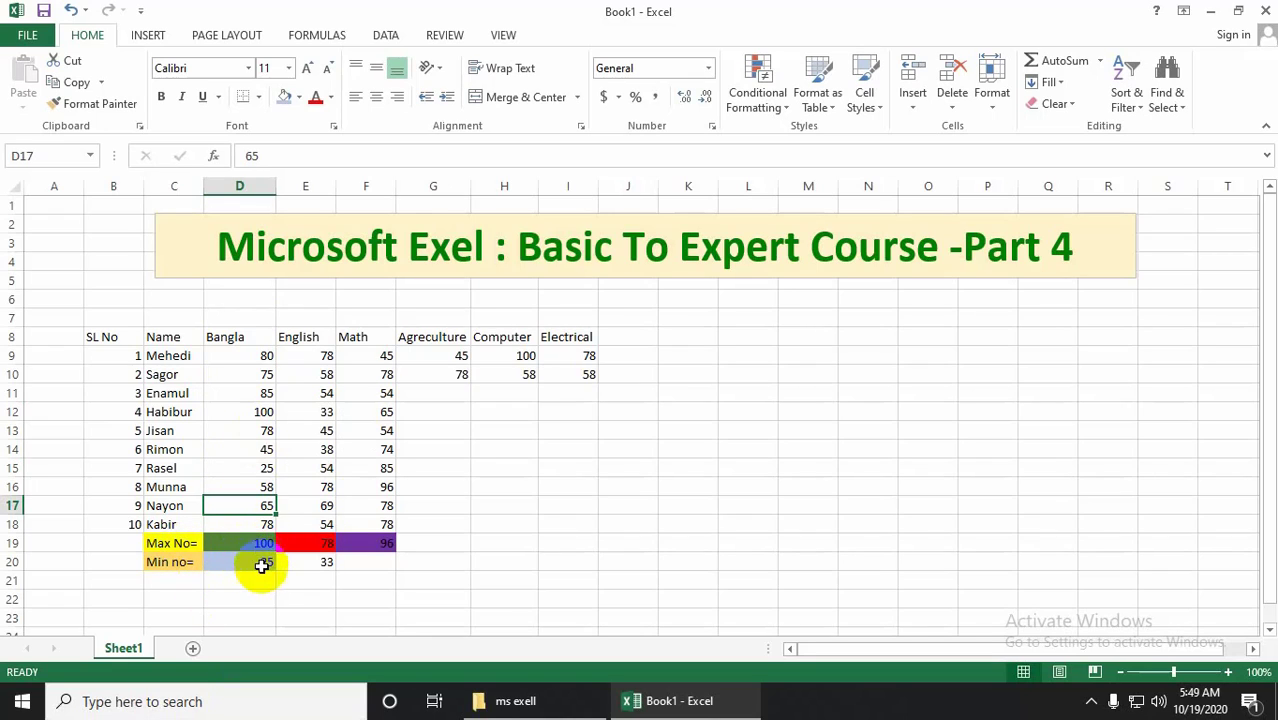
Fill the English minimum in E20 with a bright blue from the extended standard colour palette
{"action": "left_click", "coordinate": [319, 561]}
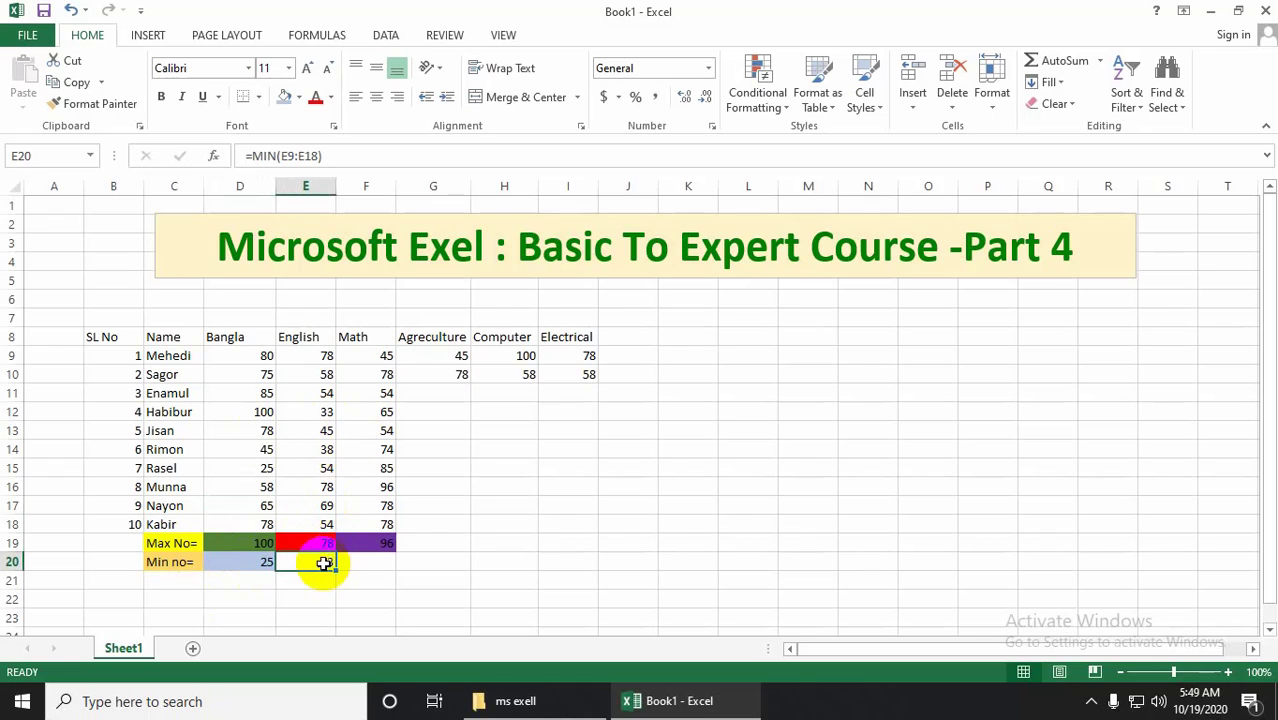
{"action": "left_click", "coordinate": [297, 97]}
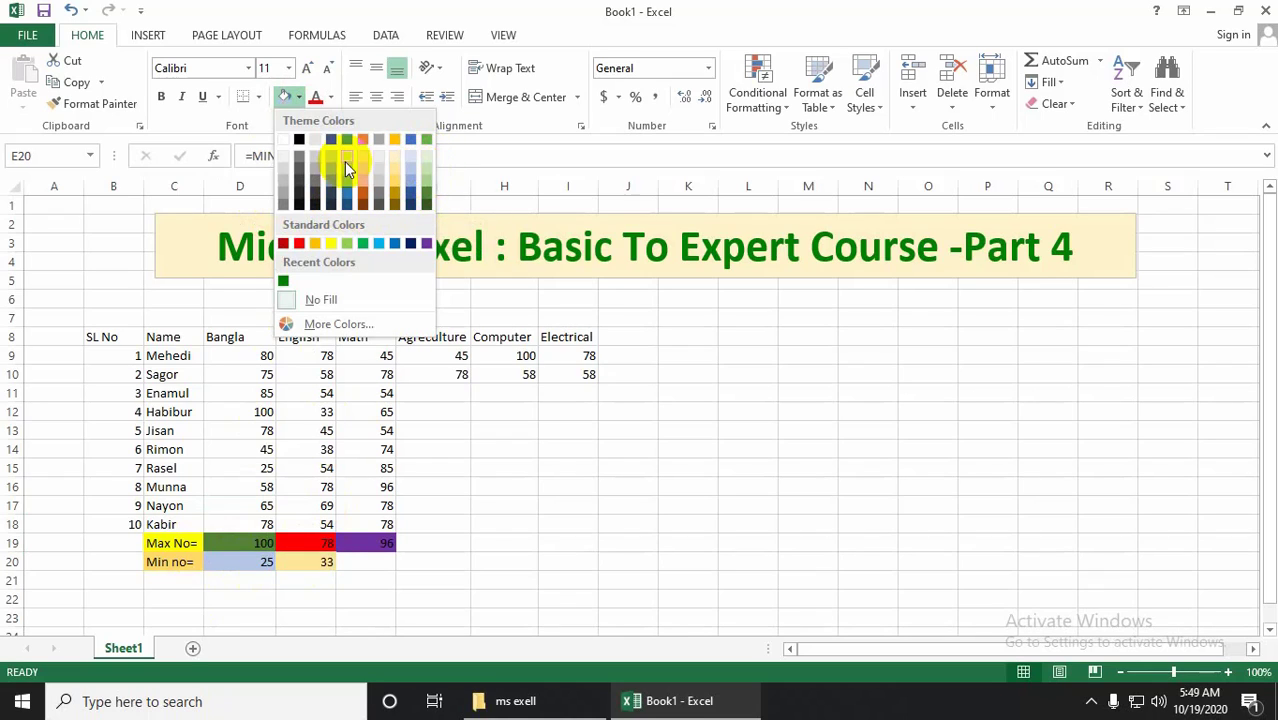
{"action": "left_click", "coordinate": [316, 323]}
{"action": "left_click", "coordinate": [610, 261]}
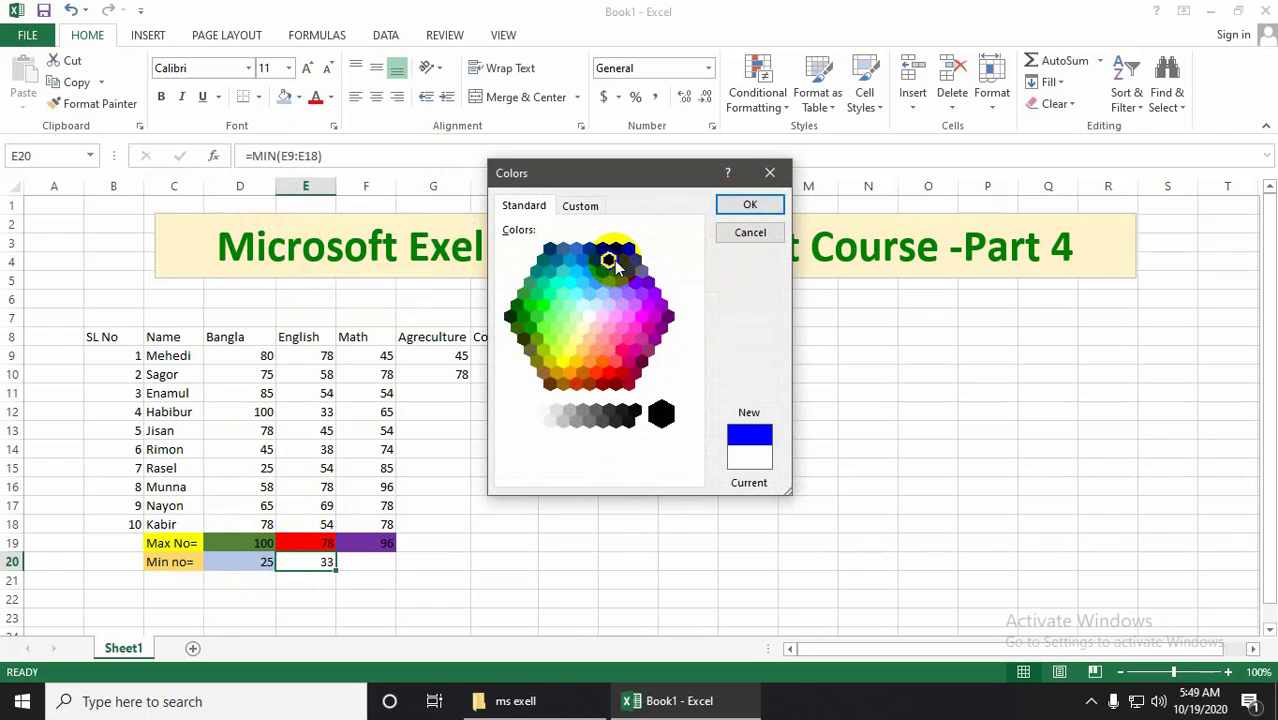
{"action": "left_click", "coordinate": [749, 205]}
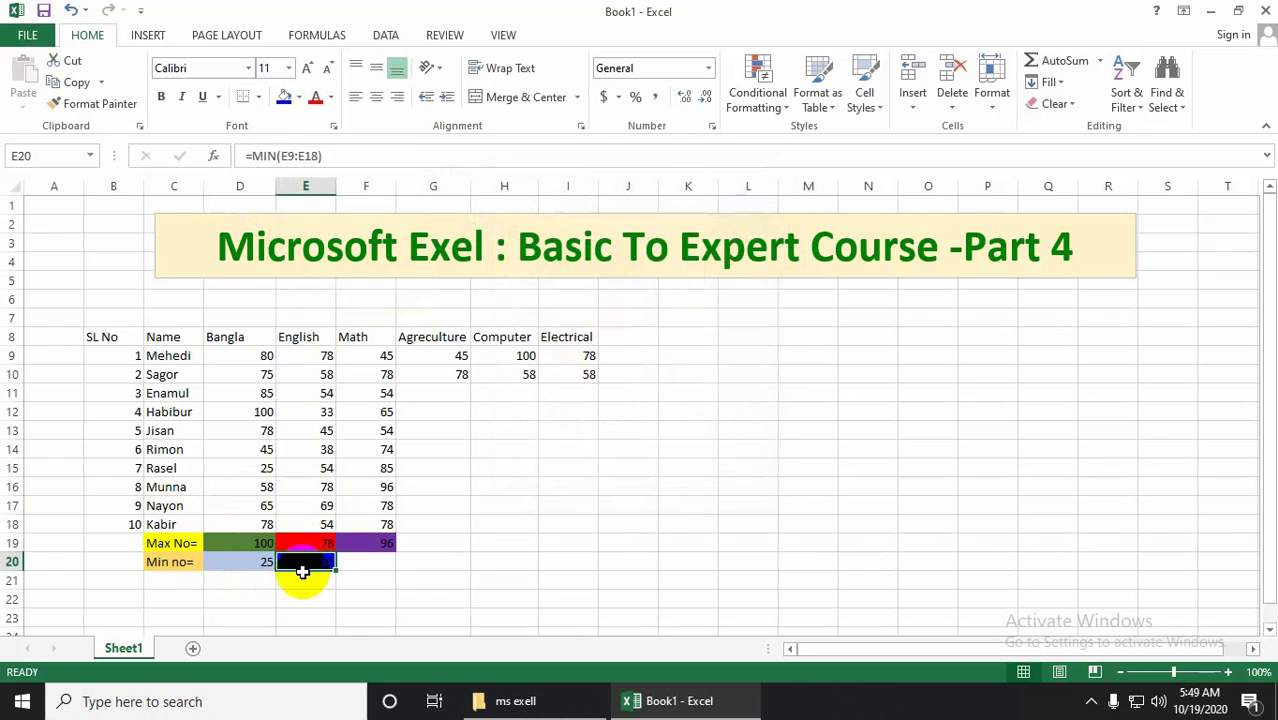
{"action": "left_click", "coordinate": [357, 580]}
Replace the fill of the English minimum in E20 with the gold theme colour
{"action": "left_click", "coordinate": [322, 562]}
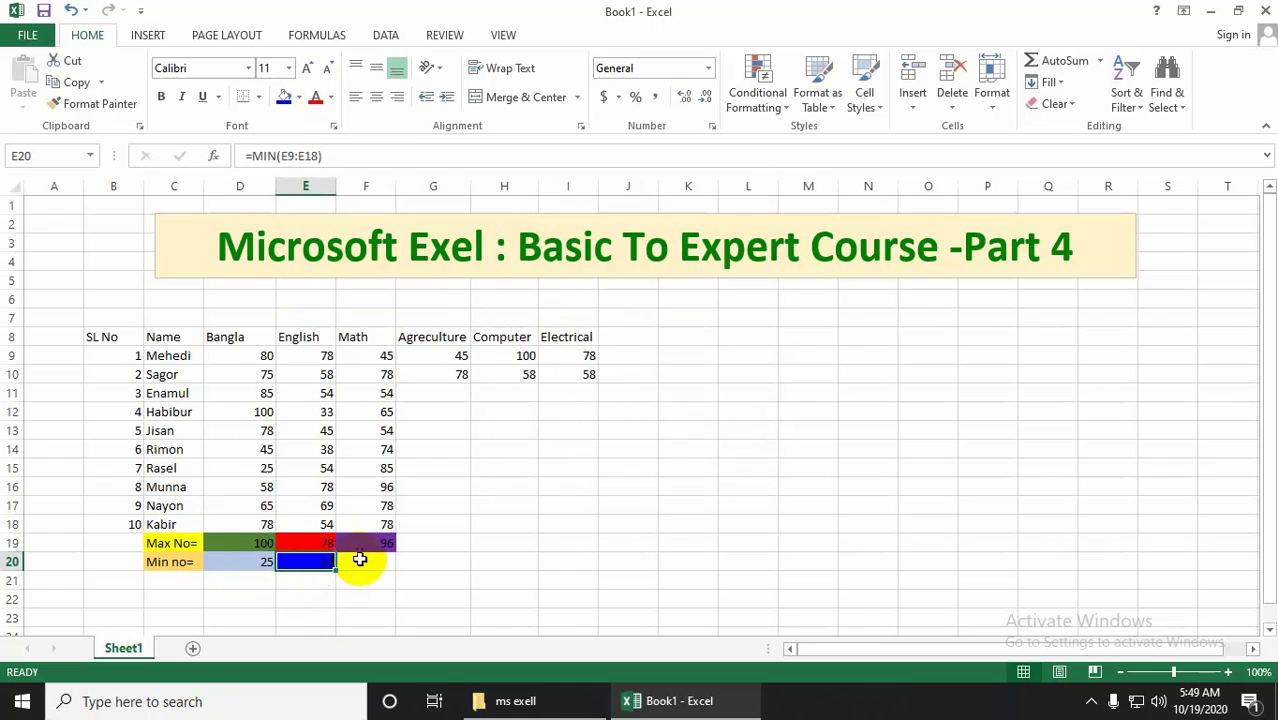
{"action": "left_click", "coordinate": [363, 562]}
{"action": "left_click", "coordinate": [323, 562]}
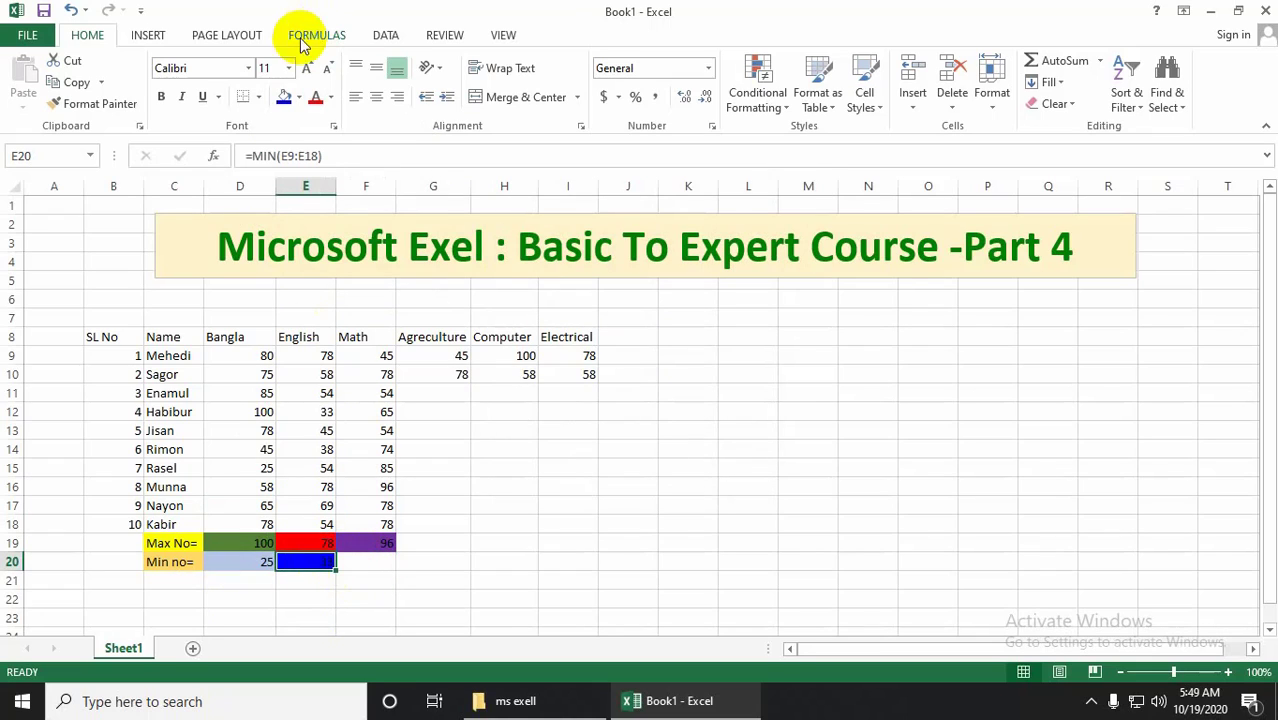
{"action": "left_click", "coordinate": [298, 97]}
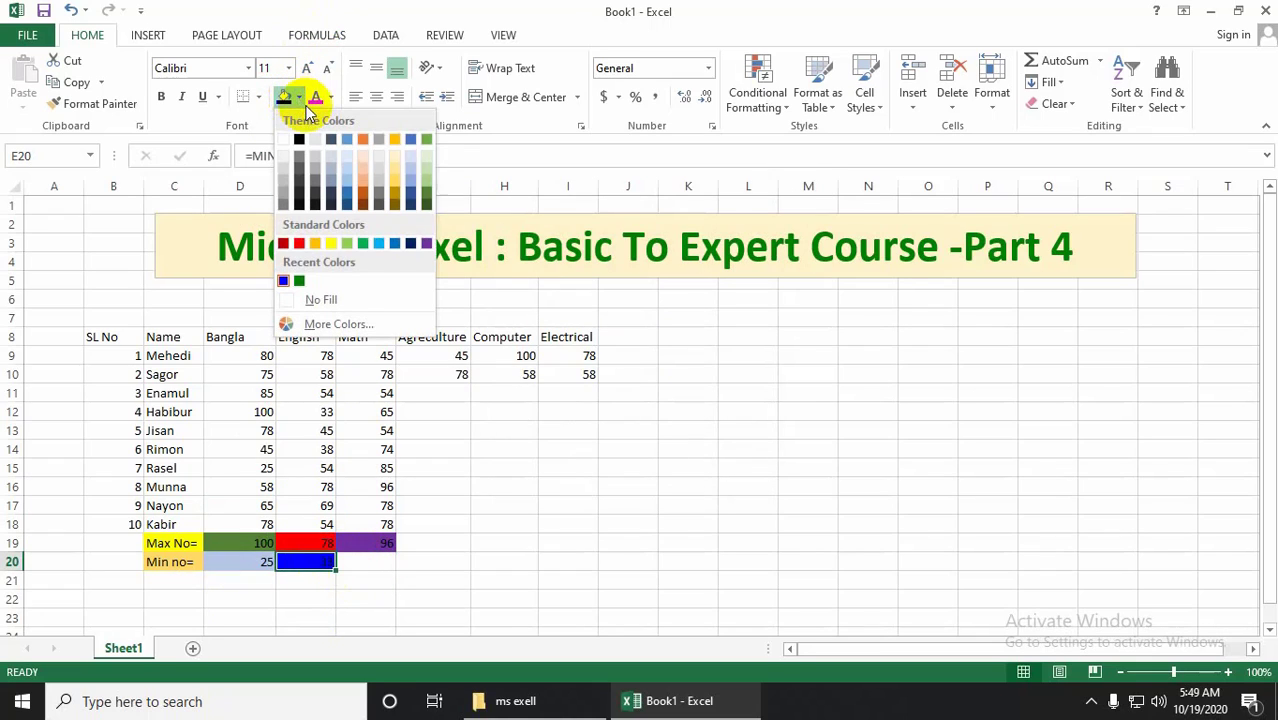
{"action": "left_click", "coordinate": [397, 138]}
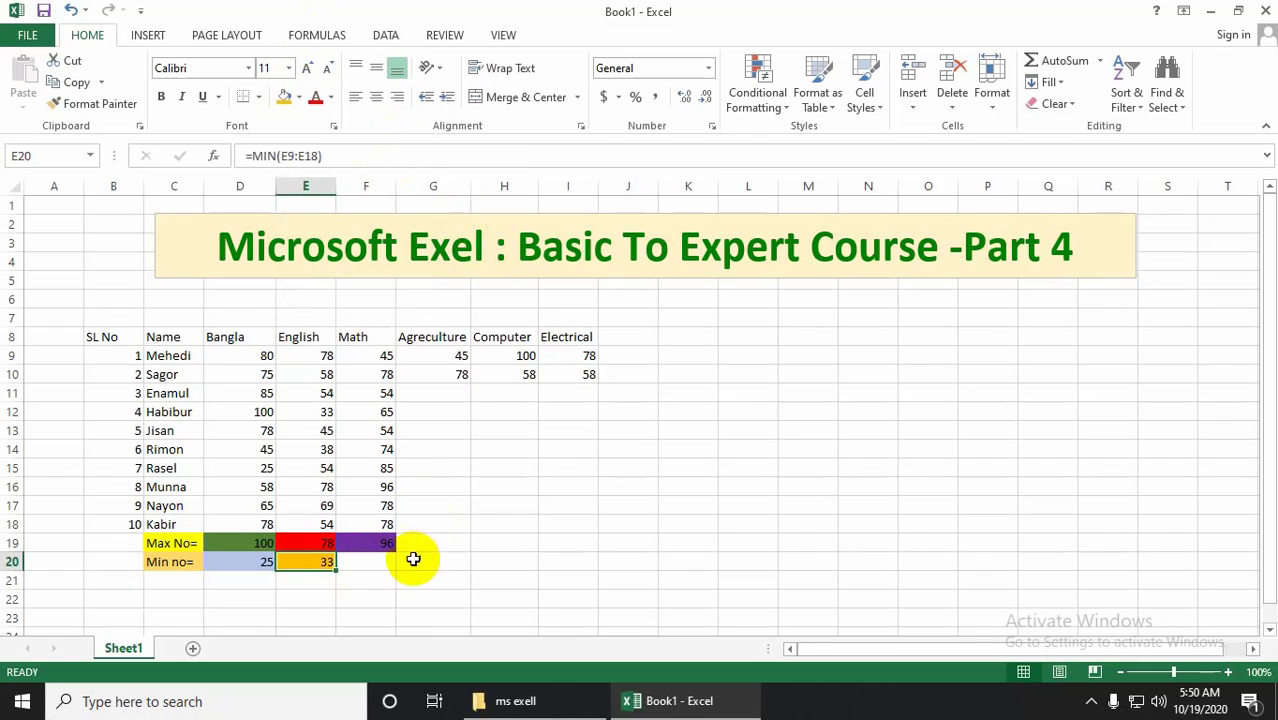
{"action": "left_click", "coordinate": [388, 561]}
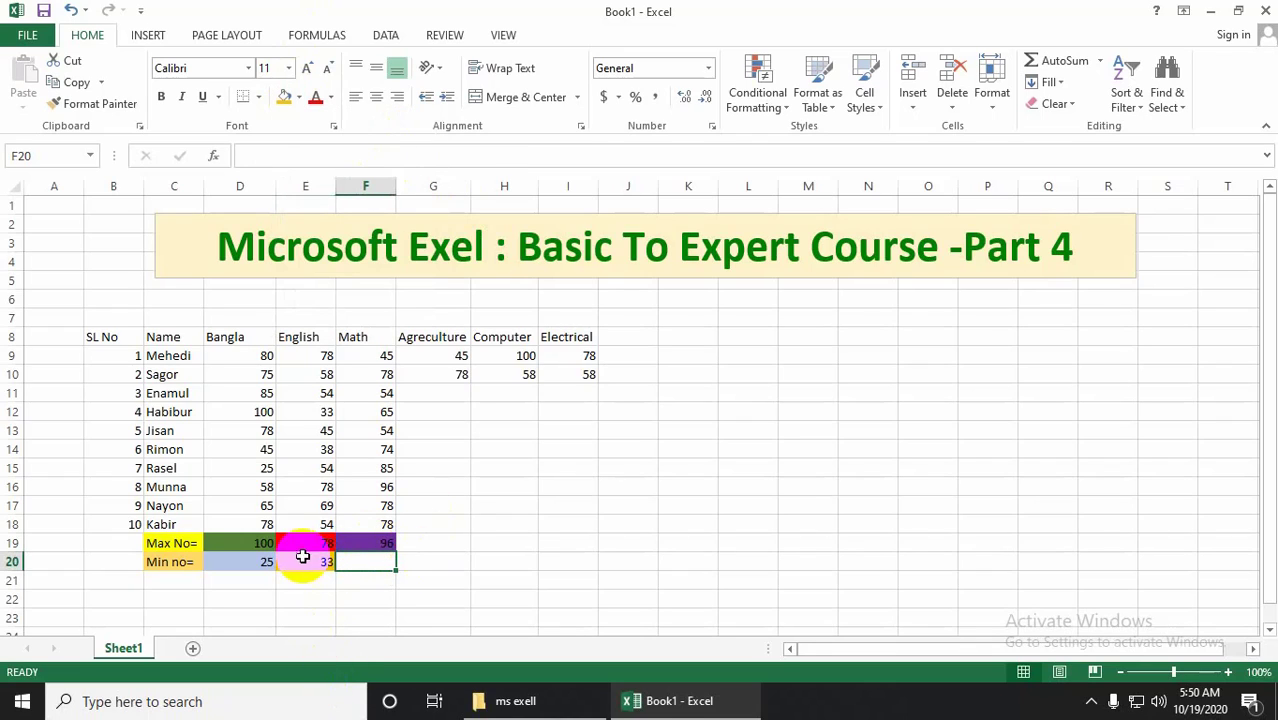
Change the English mark in E13 to 98 and check the maximum formula in E19
{"action": "double_click", "coordinate": [330, 430]}
{"action": "left_click_drag", "start_coordinate": [332, 433], "coordinate": [317, 431]}
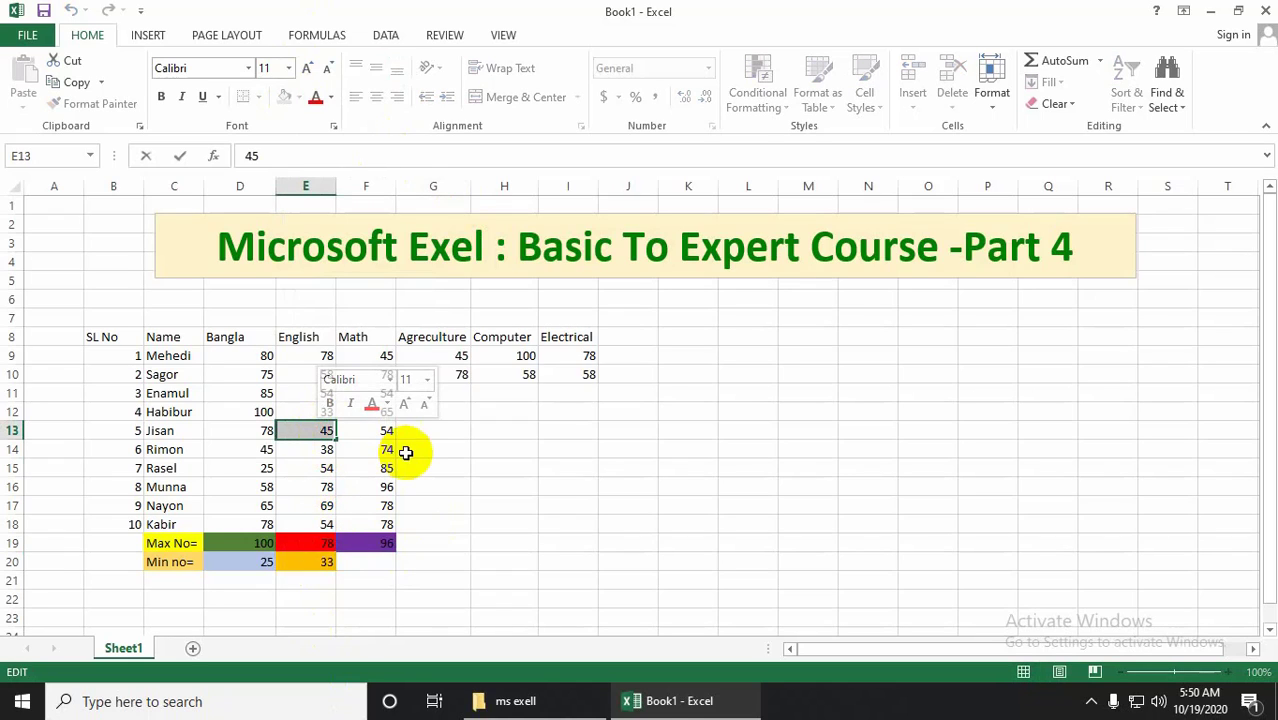
{"action": "type", "text": "98"}
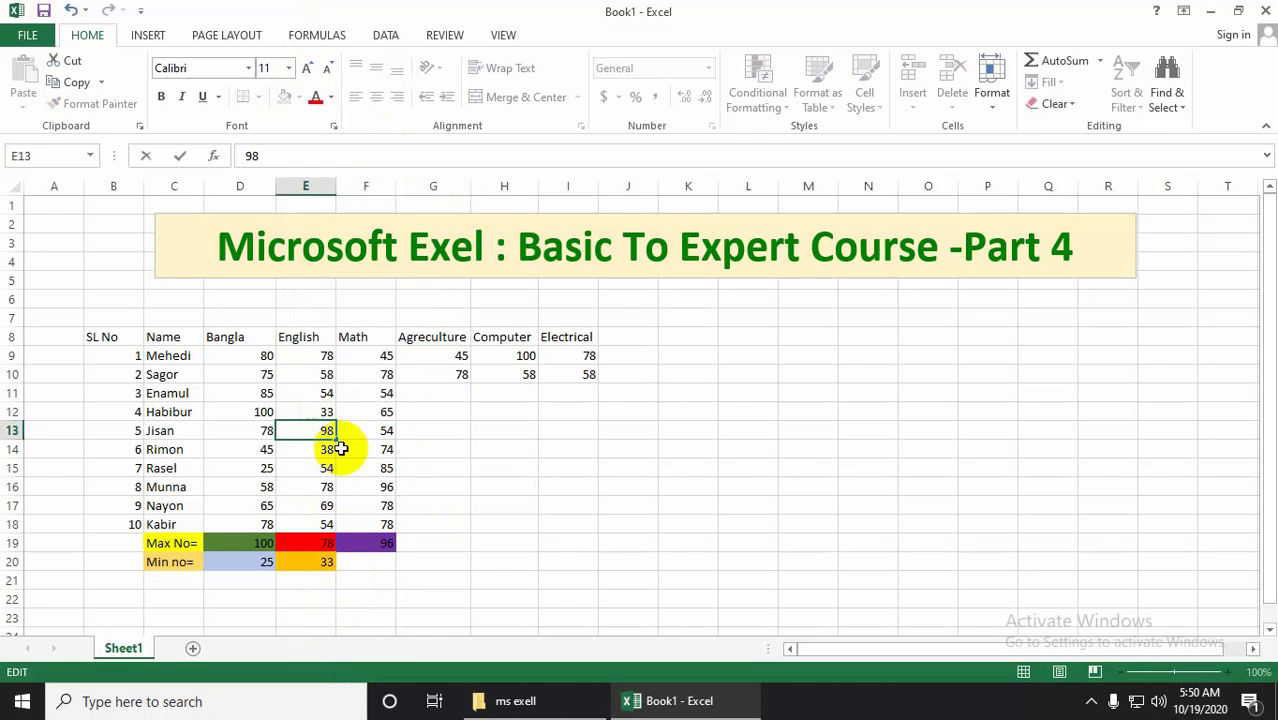
{"action": "left_click", "coordinate": [442, 462]}
{"action": "left_click", "coordinate": [326, 546]}
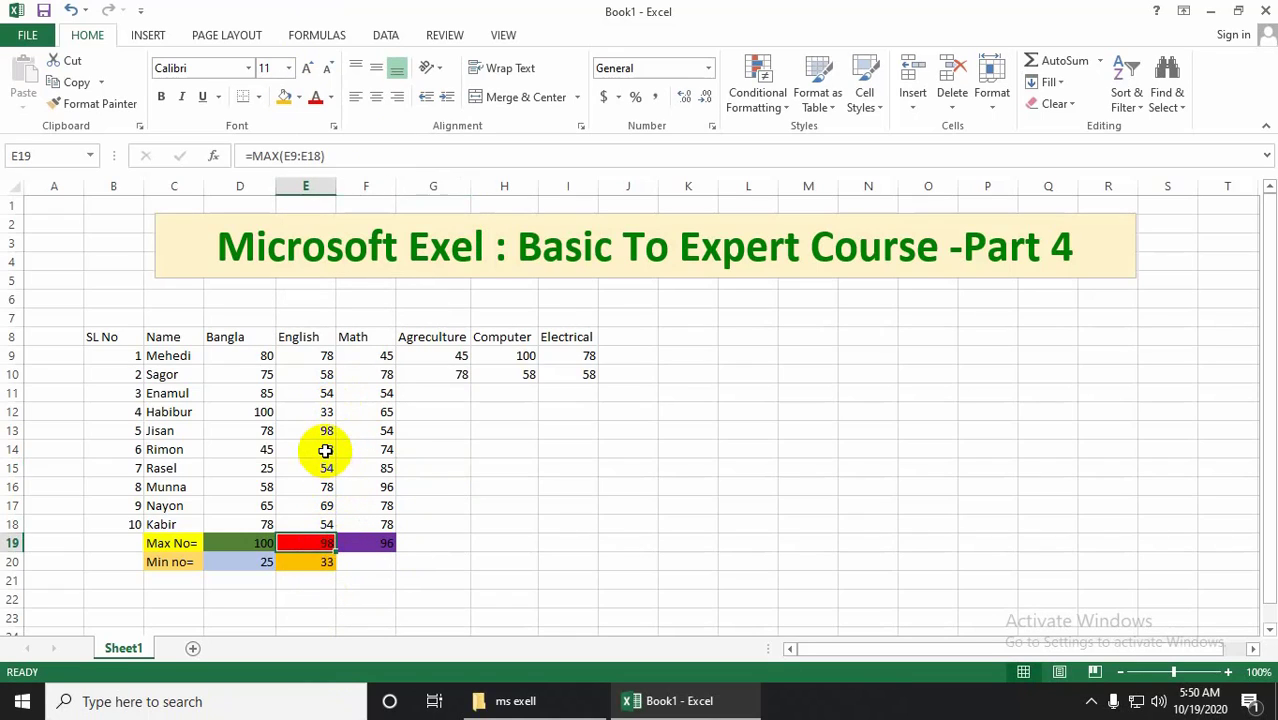
Change the English mark in E12 to 46 and compare the English minimum with the mark in E14
{"action": "double_click", "coordinate": [315, 411]}
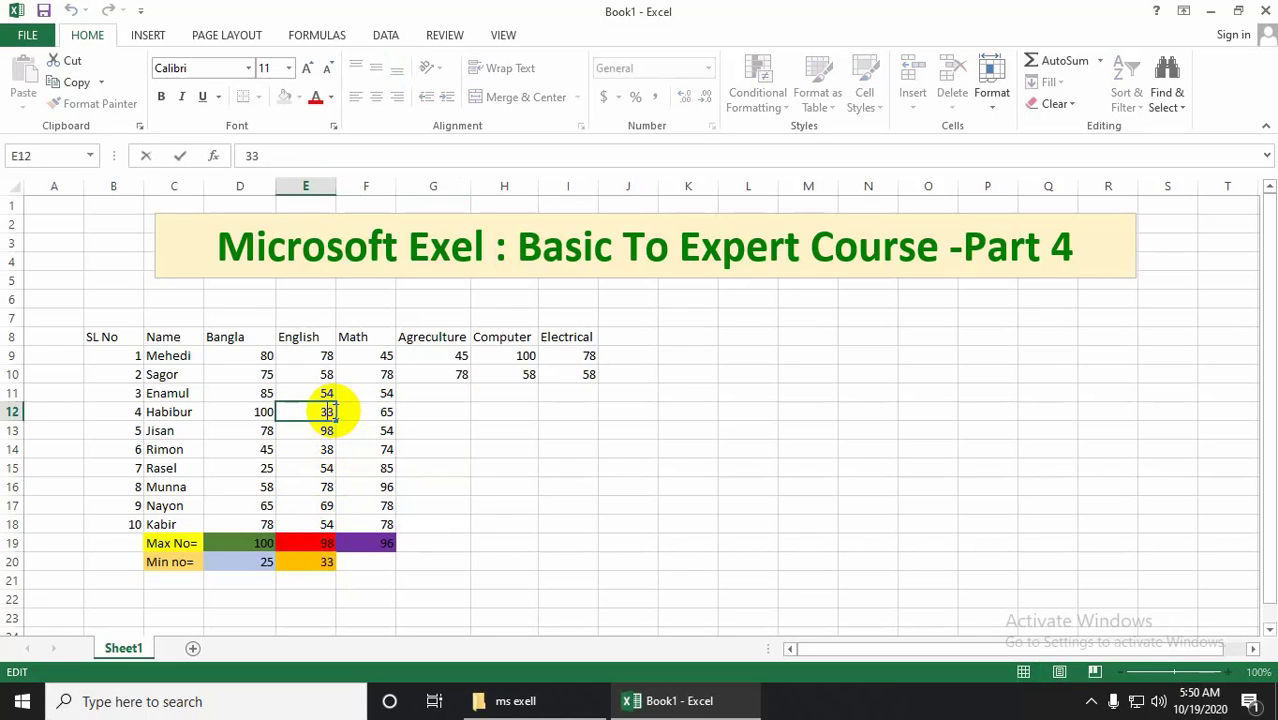
{"action": "double_click", "coordinate": [315, 411]}
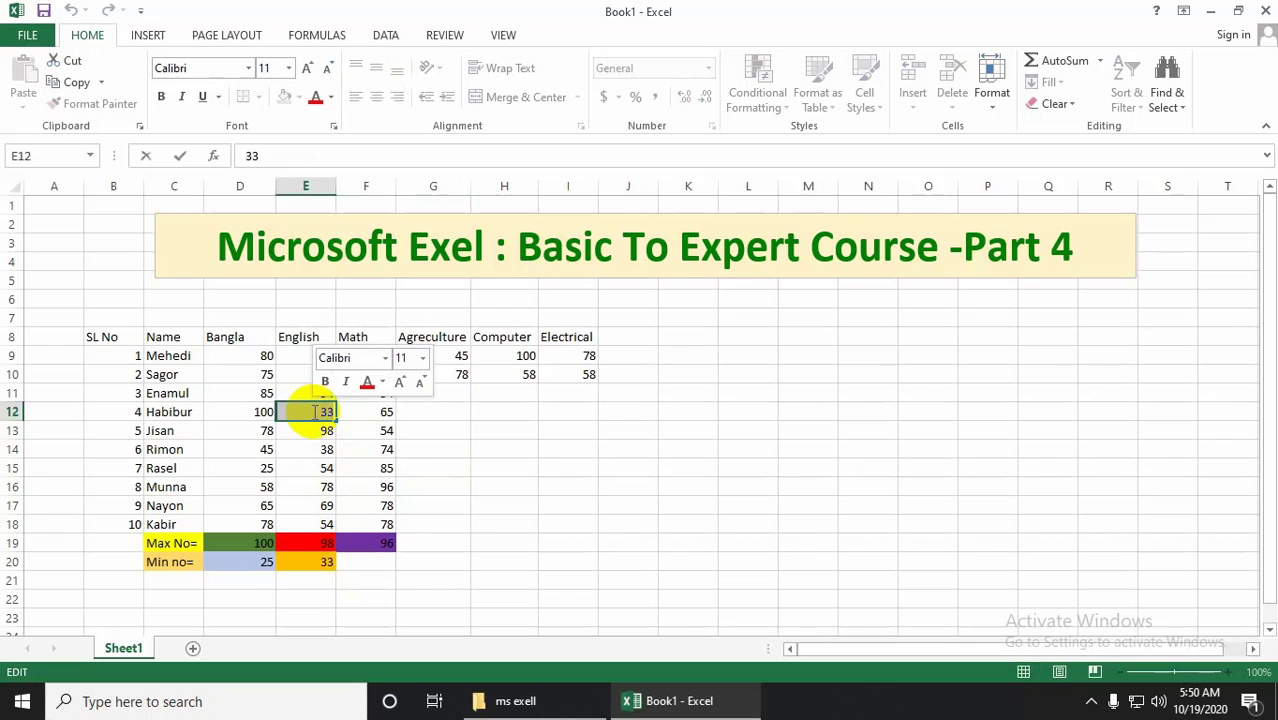
{"action": "type", "text": "4"}
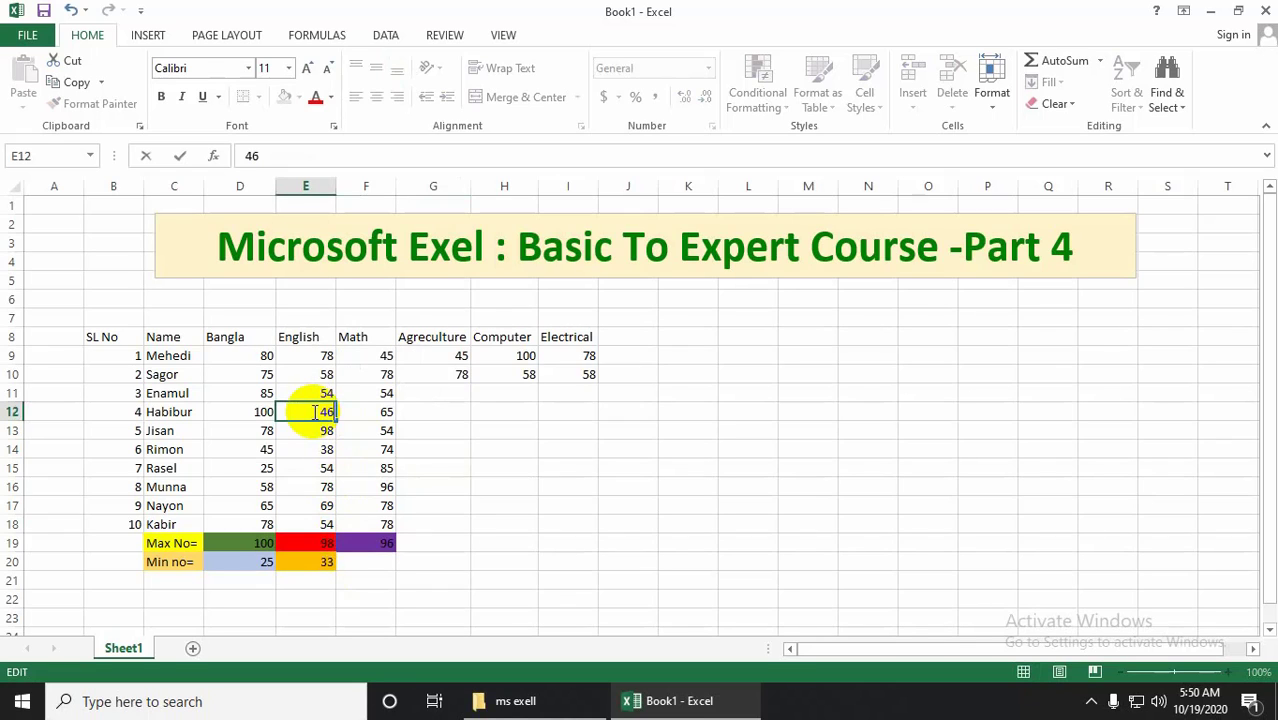
{"action": "type", "text": "6"}
{"action": "left_click", "coordinate": [368, 579]}
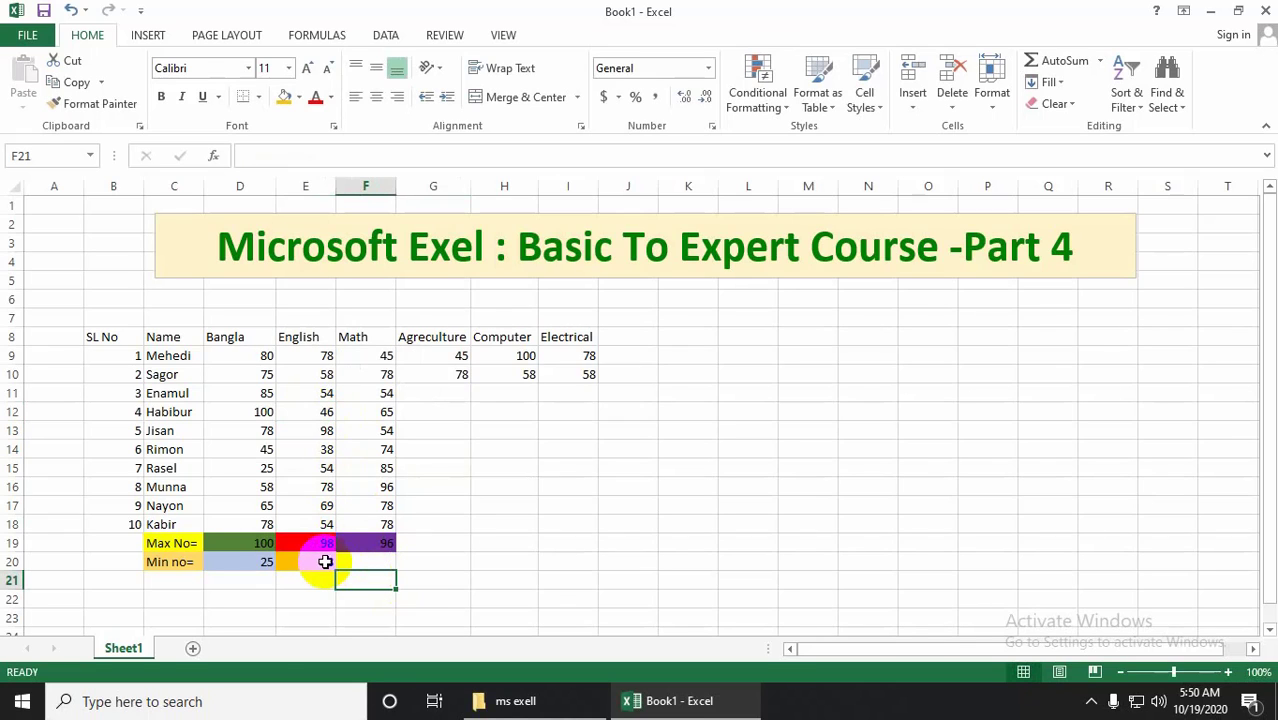
{"action": "left_click", "coordinate": [332, 451]}
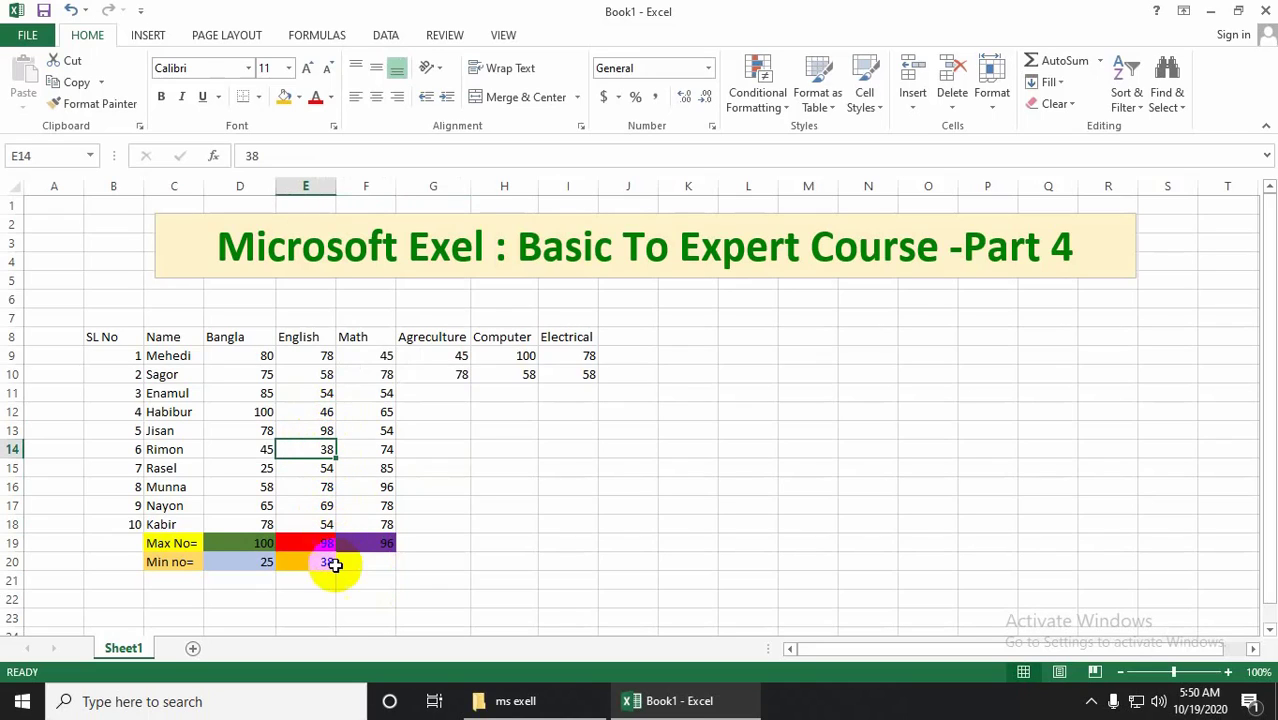
Begin a MIN formula for the Math marks in cell F20 by entering =min(
{"action": "left_click", "coordinate": [378, 564]}
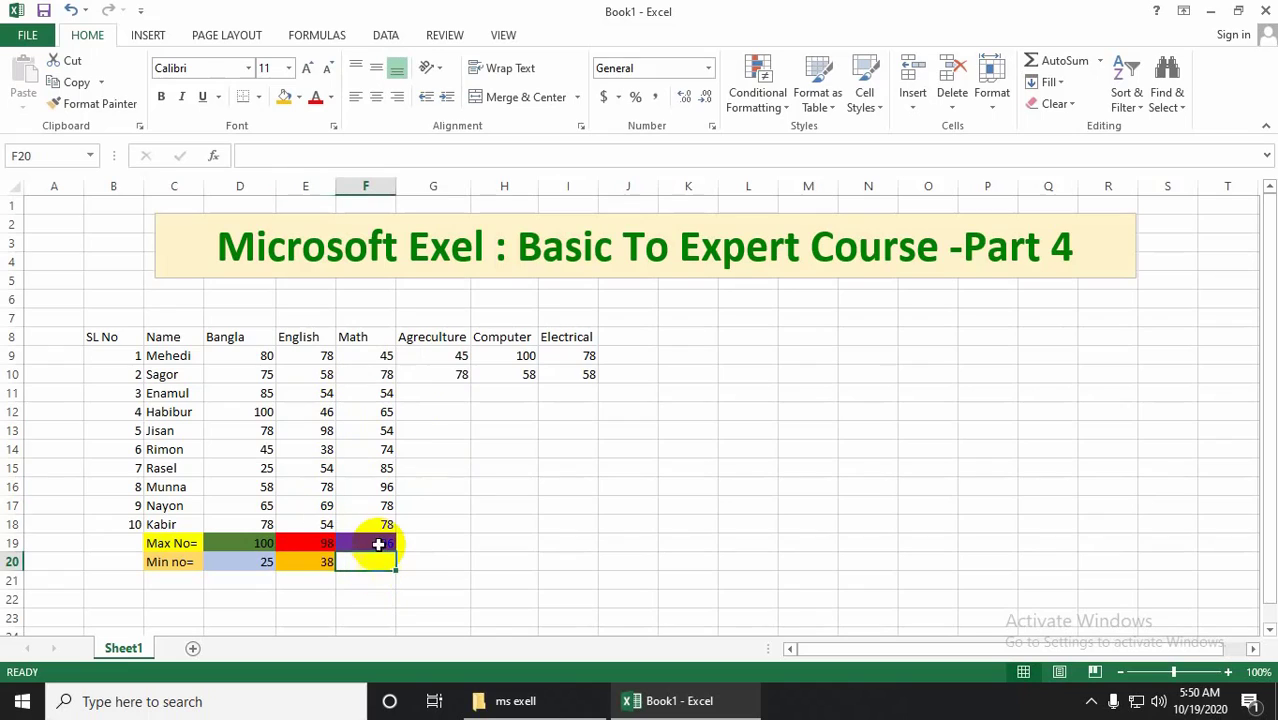
{"action": "left_click", "coordinate": [380, 541]}
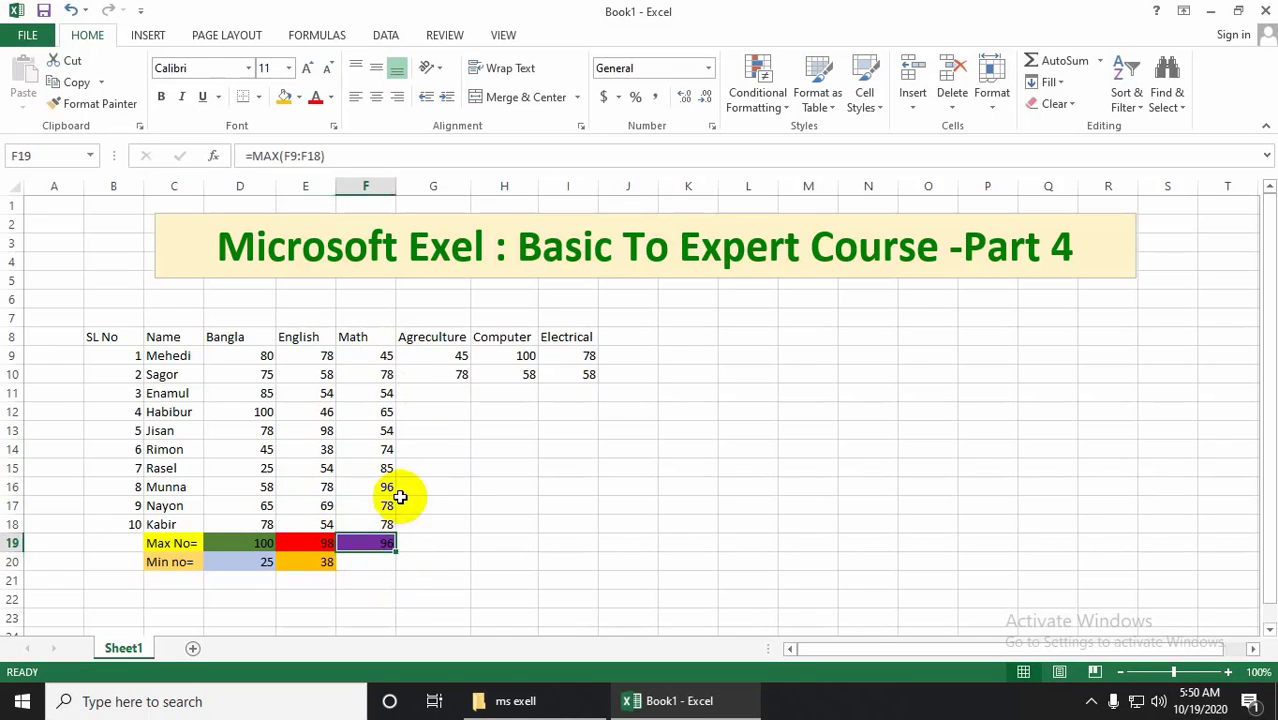
{"action": "left_click", "coordinate": [383, 568]}
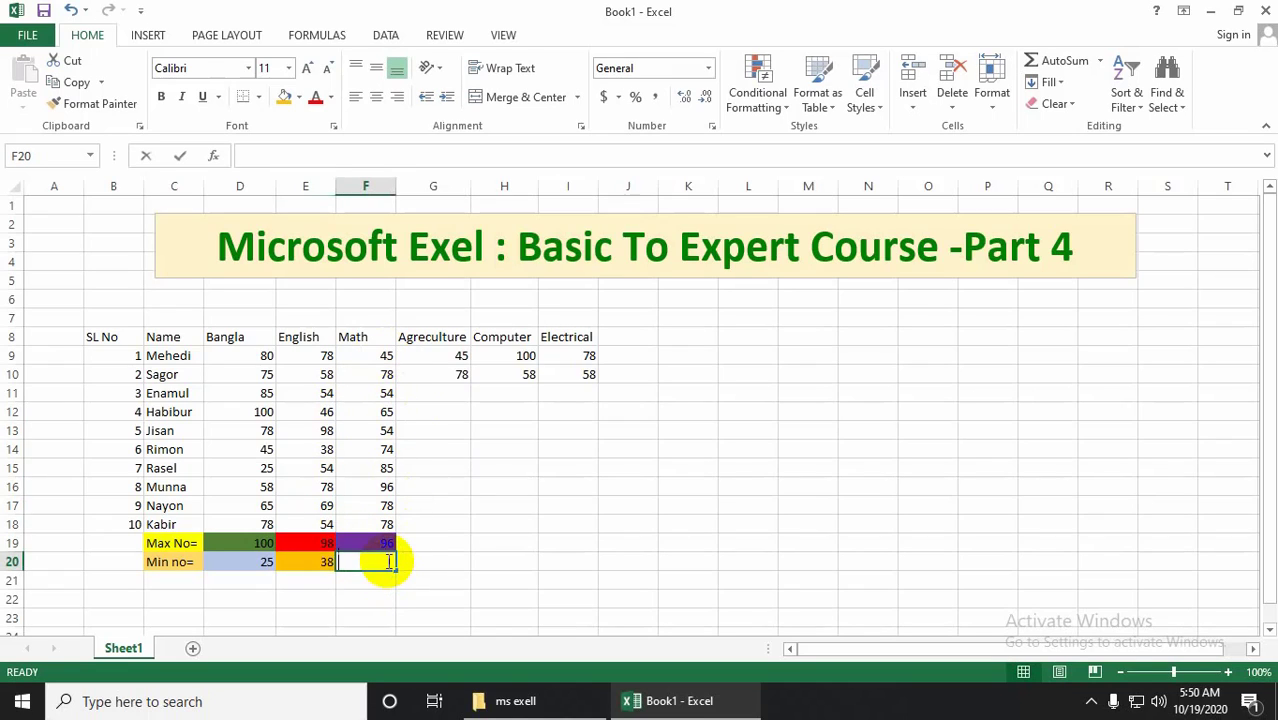
{"action": "type", "text": "="}
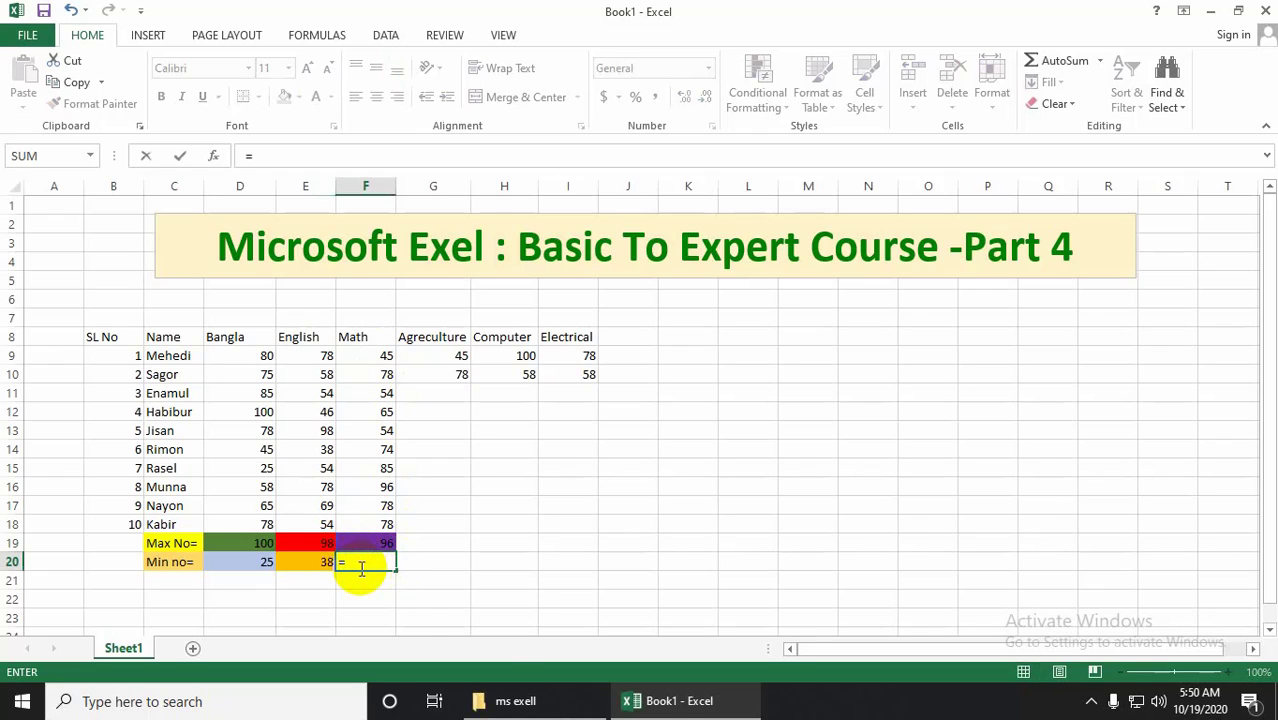
{"action": "type", "text": "min("}
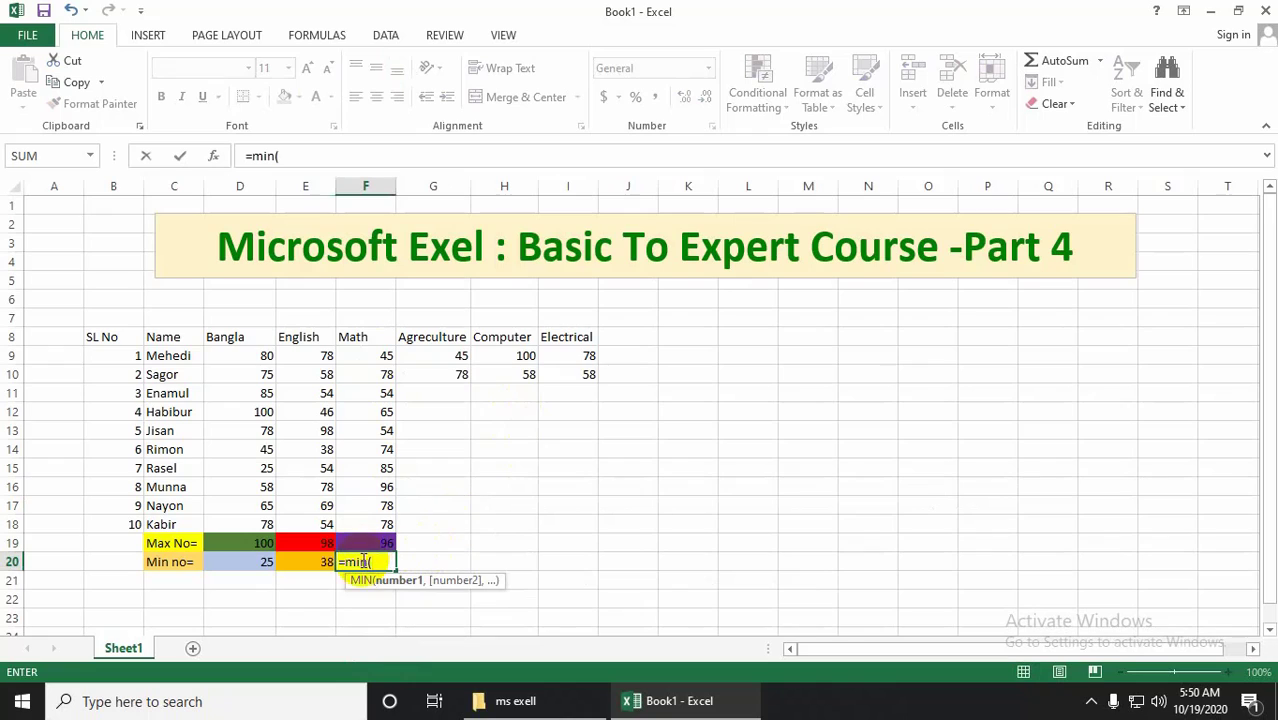
{"action": "left_click", "coordinate": [373, 355]}
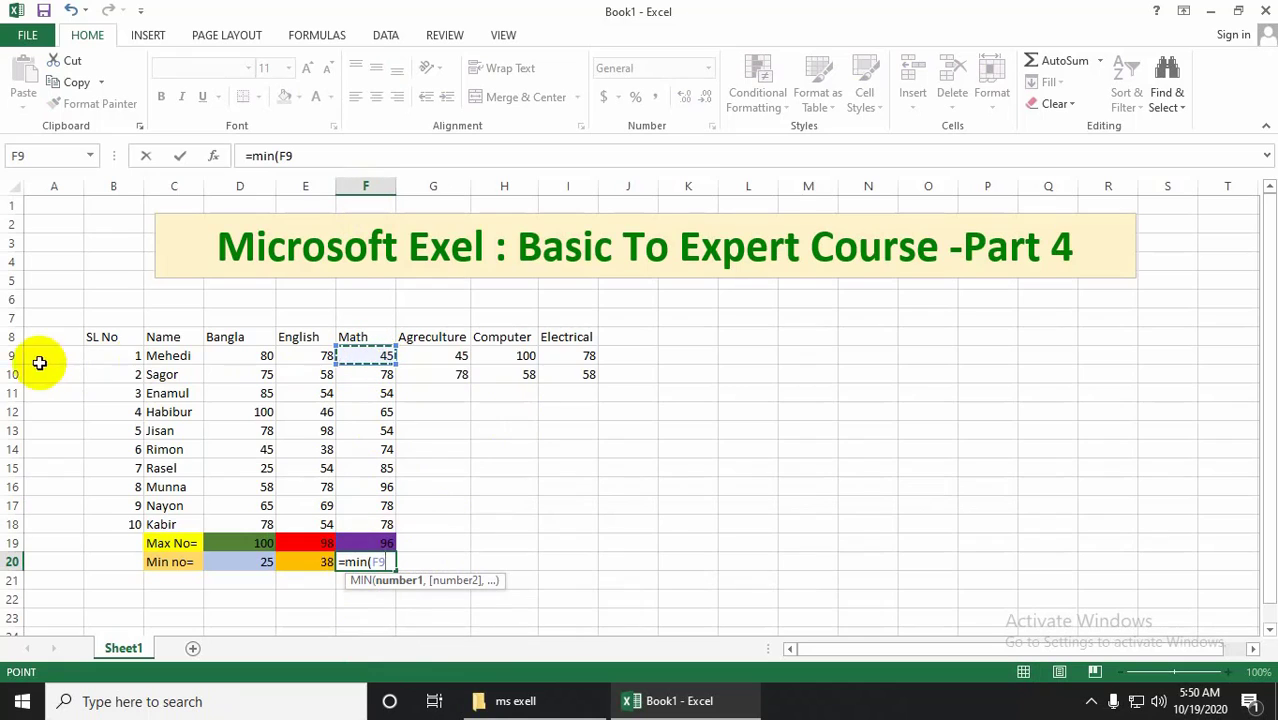
{"action": "left_click", "coordinate": [6, 356]}
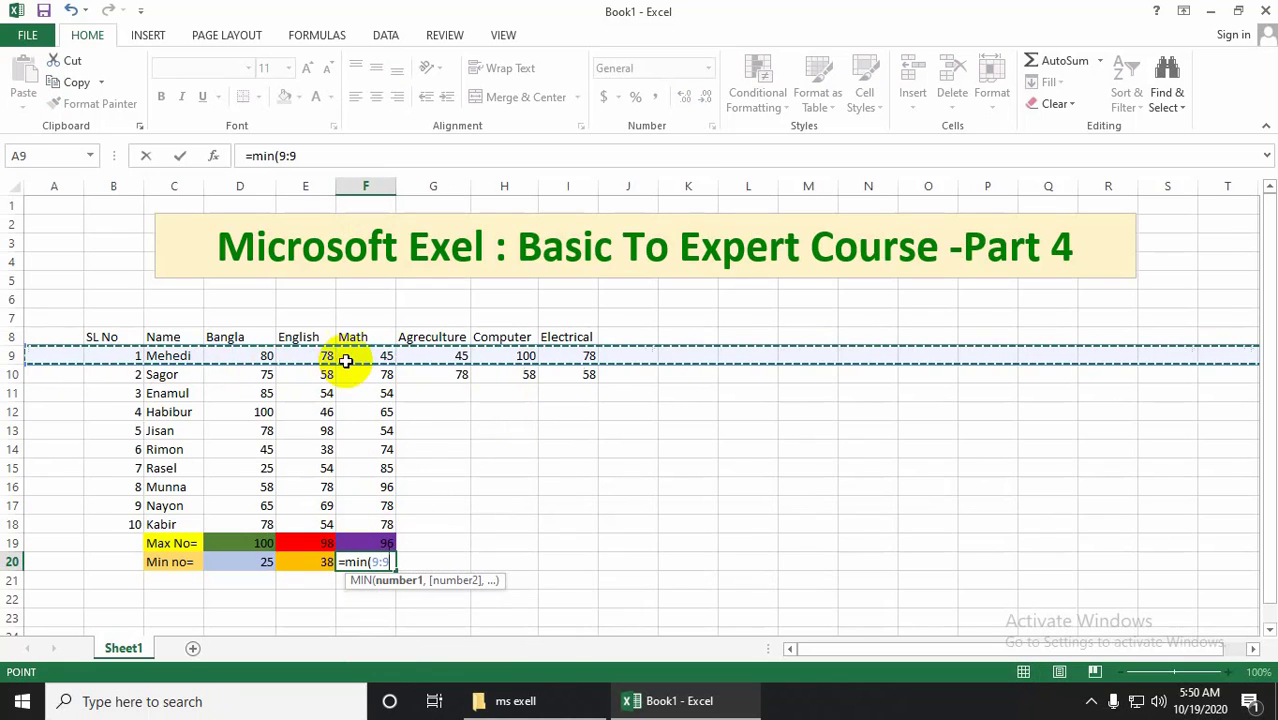
{"action": "left_click", "coordinate": [354, 180]}
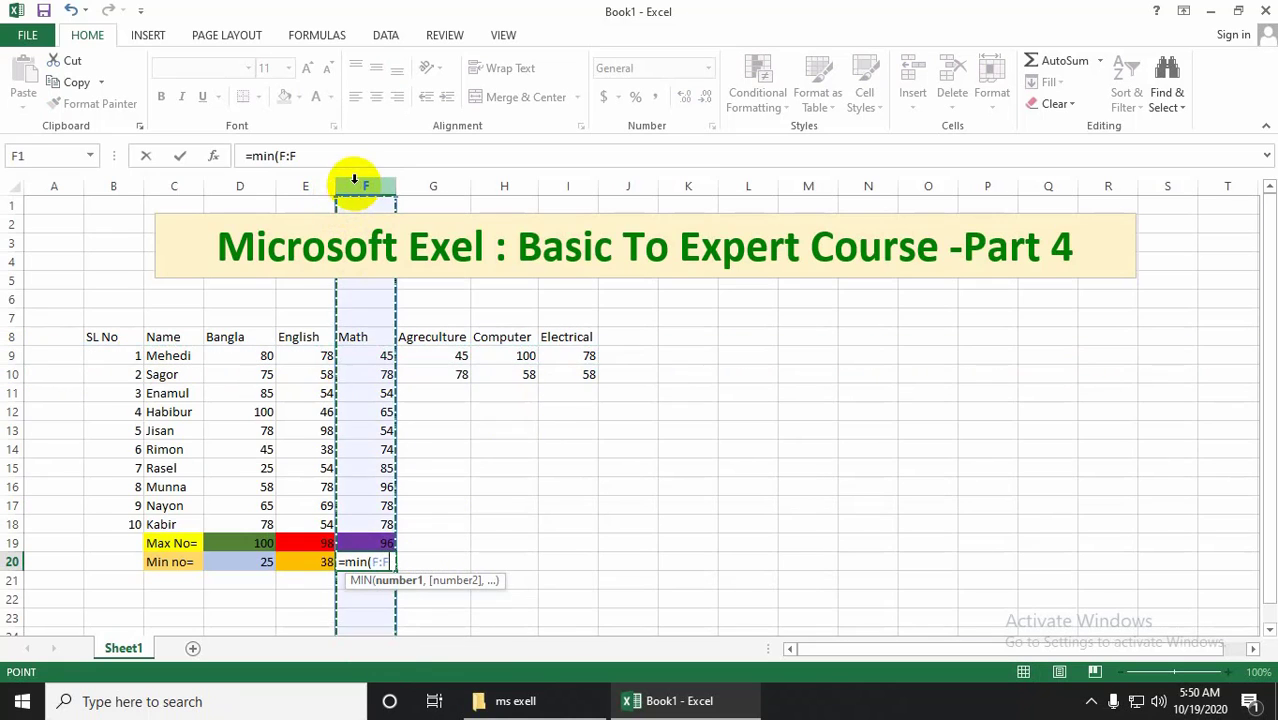
{"action": "left_click", "coordinate": [386, 563]}
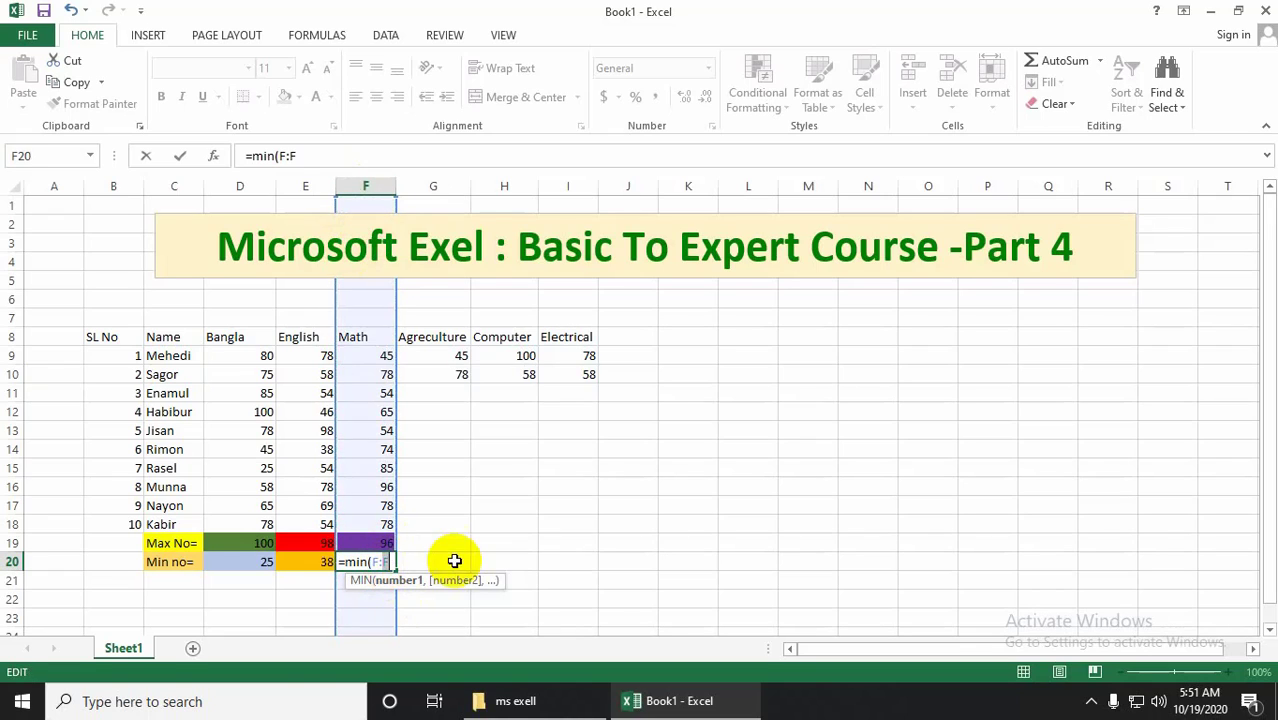
{"action": "left_click", "coordinate": [453, 563]}
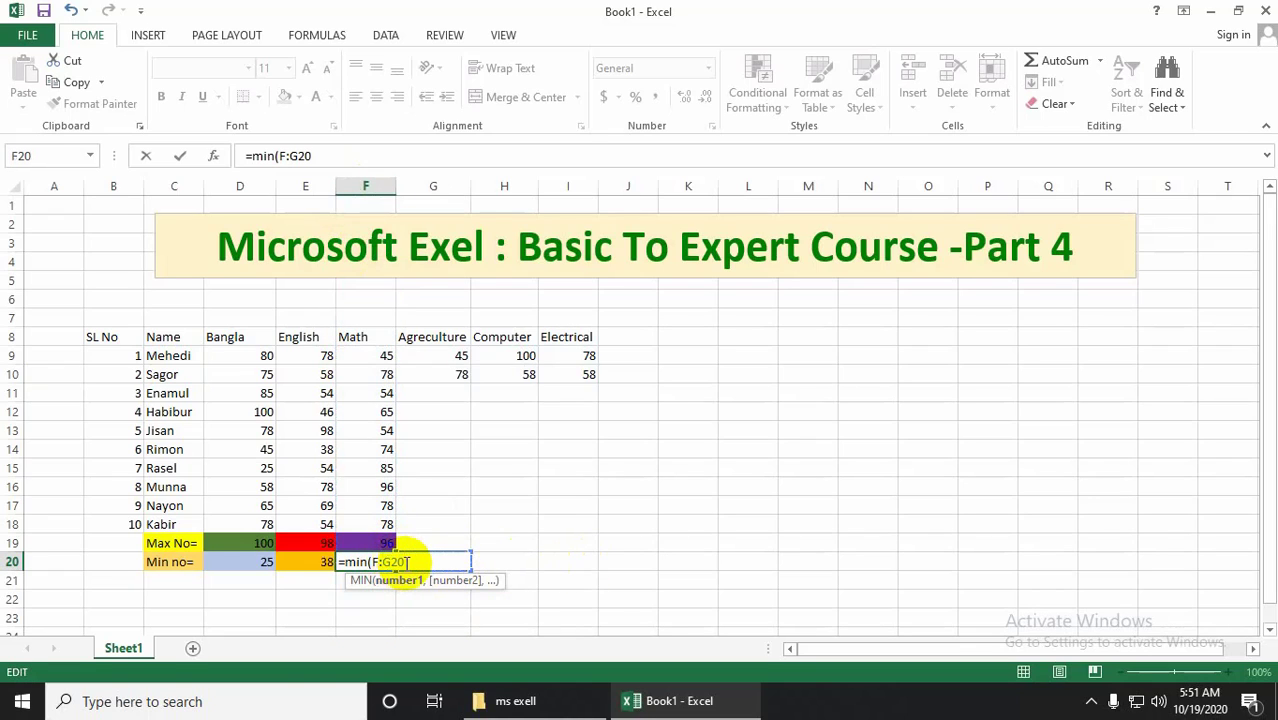
{"action": "key", "text": "BackSpace"}
{"action": "key", "text": "BackSpace"}
{"action": "key", "text": "BackSpace"}
{"action": "key", "text": "BackSpace"}
{"action": "key", "text": "BackSpace"}
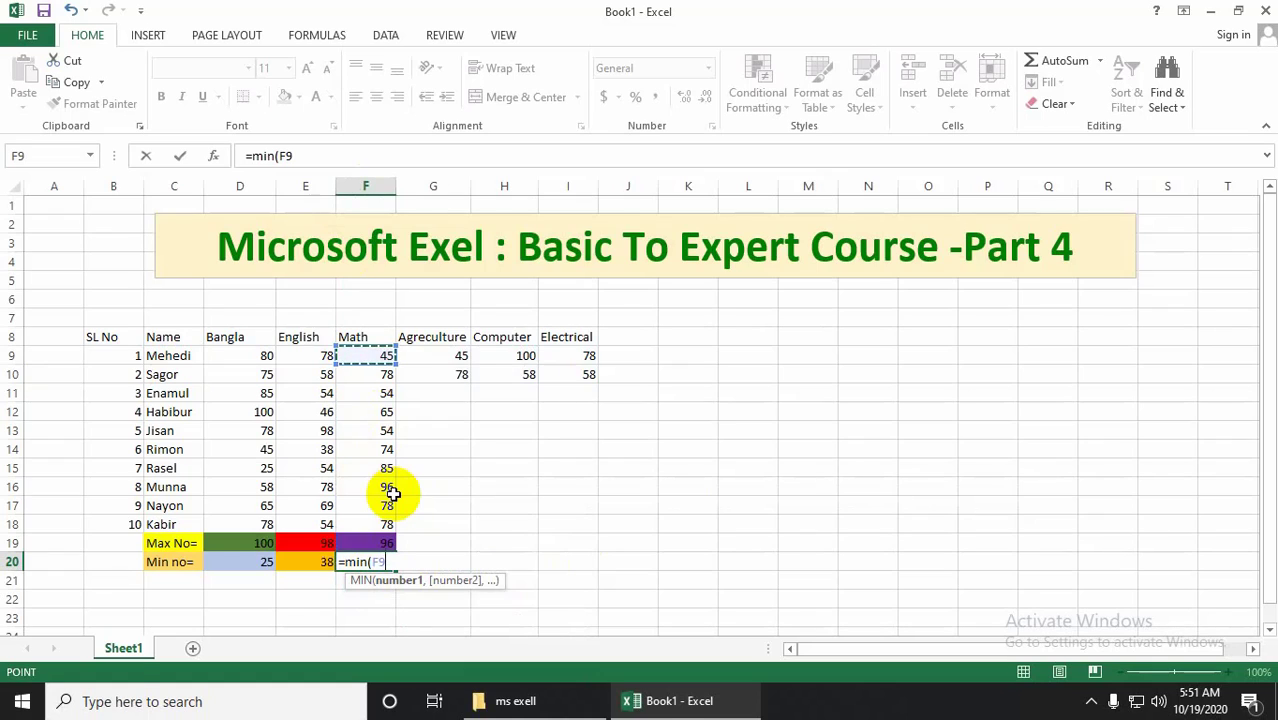
{"action": "key", "text": "BackSpace"}
{"action": "key", "text": "BackSpace"}
Complete the MIN formula in F20 with the Math marks range F9:F18
{"action": "left_click", "coordinate": [384, 521]}
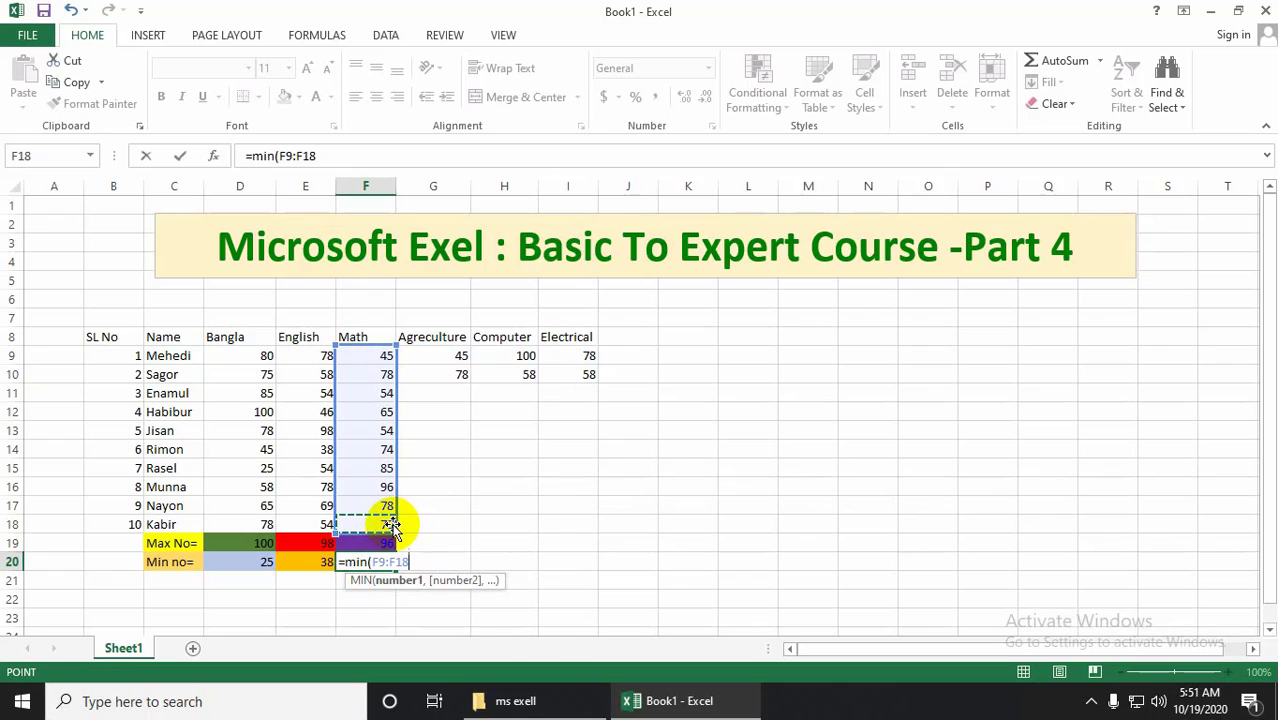
{"action": "type", "text": ")"}
{"action": "key", "text": "Return"}
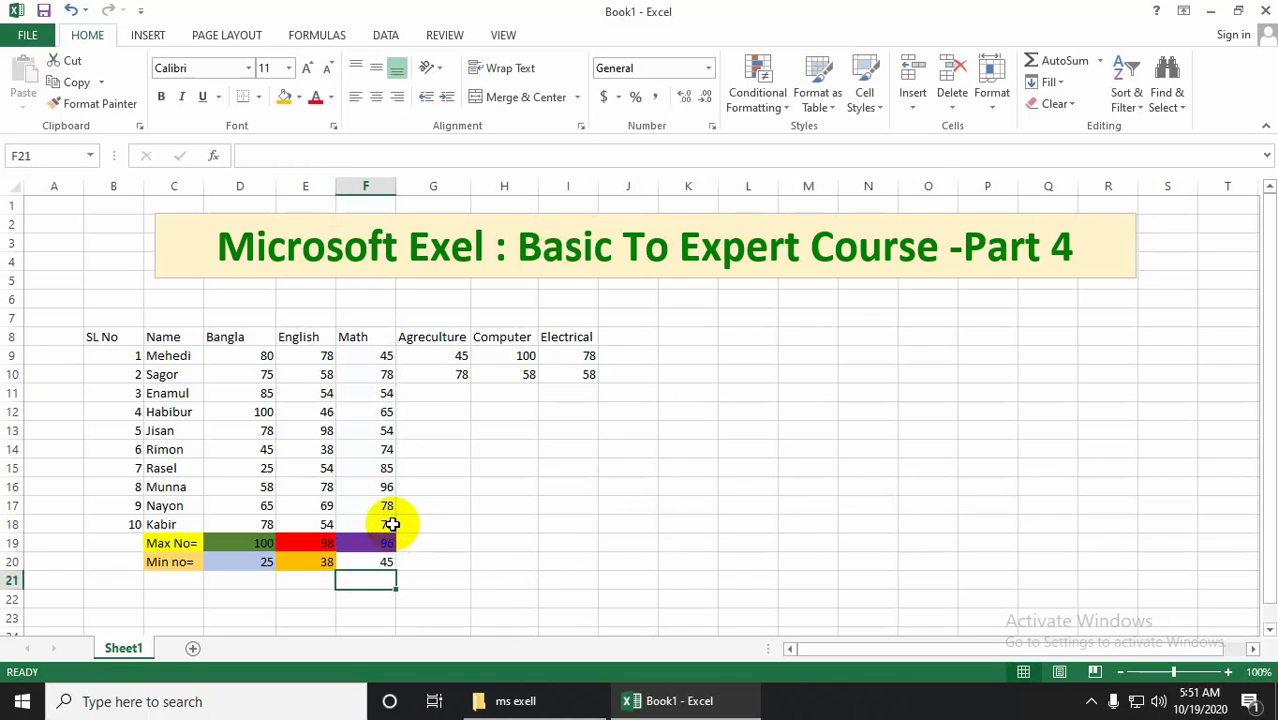
Fill the Math minimum in F20 with the medium grey theme colour
{"action": "left_click", "coordinate": [385, 563]}
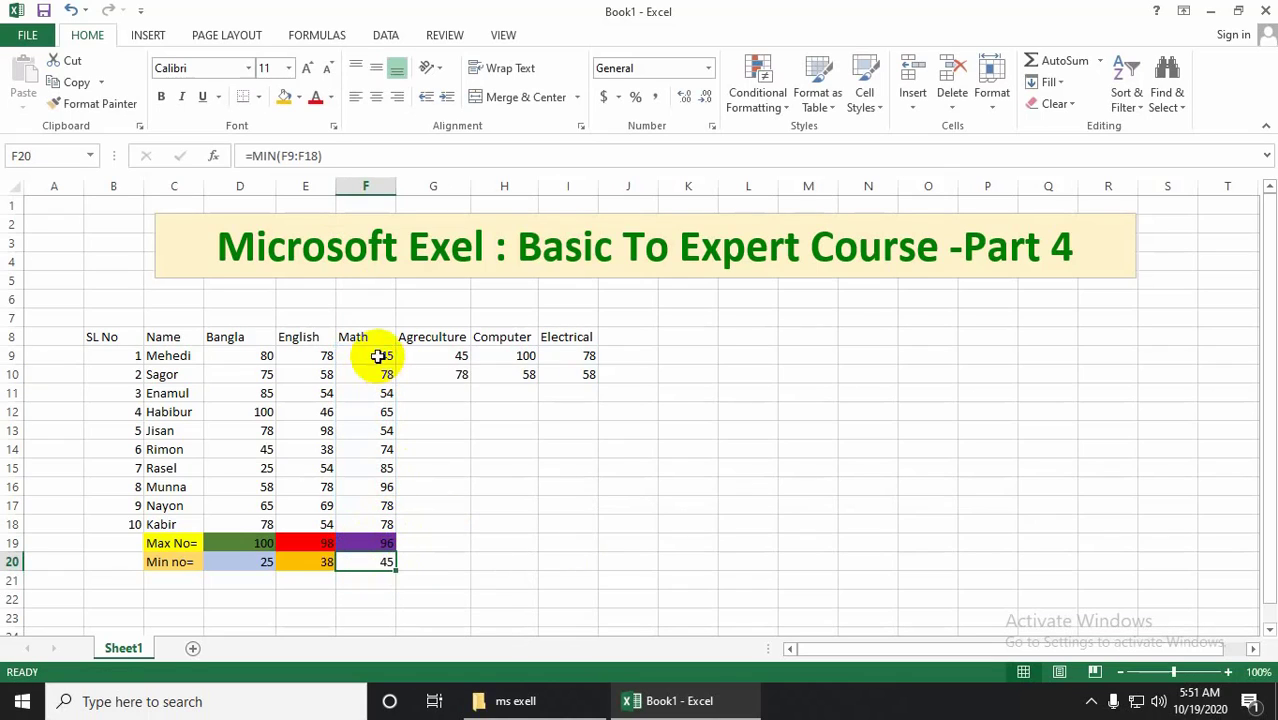
{"action": "left_click", "coordinate": [299, 99]}
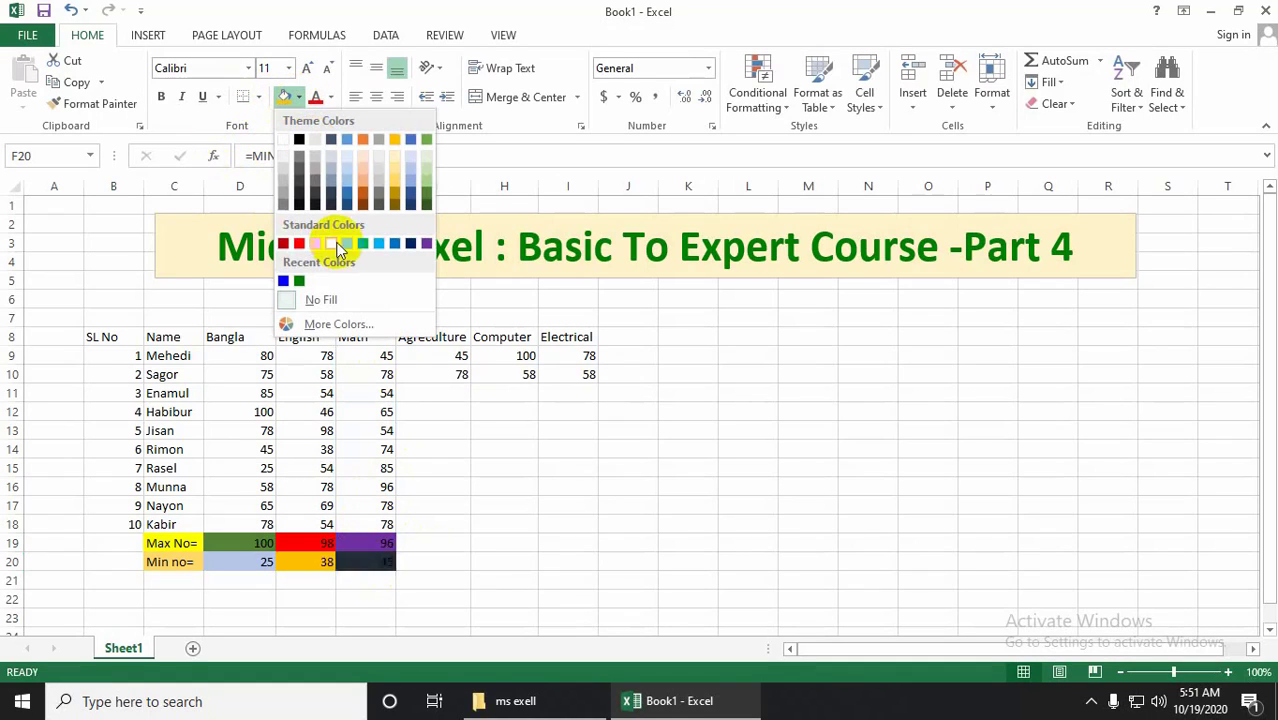
{"action": "left_click", "coordinate": [299, 160]}
{"action": "left_click", "coordinate": [420, 561]}
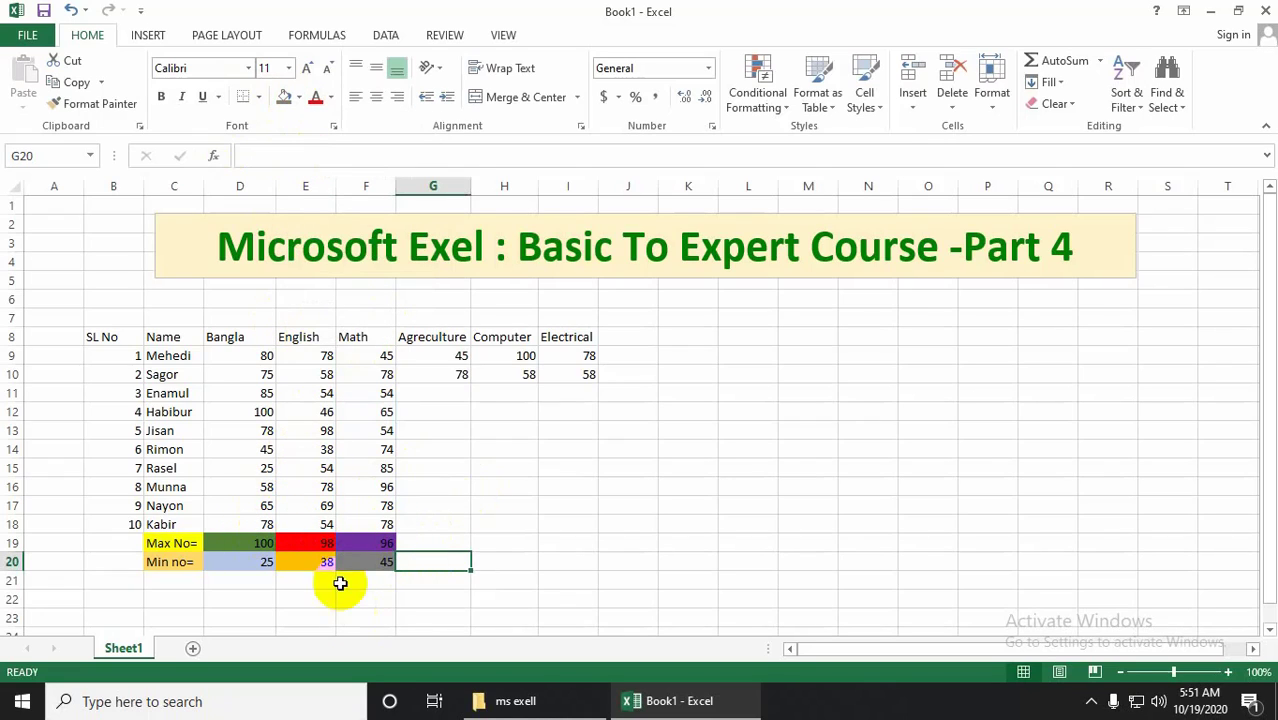
Fill the table's header row B8:I8, from SL No to Electrical, with a dark grey theme colour
{"action": "left_click_drag", "start_coordinate": [50, 337], "coordinate": [642, 337]}
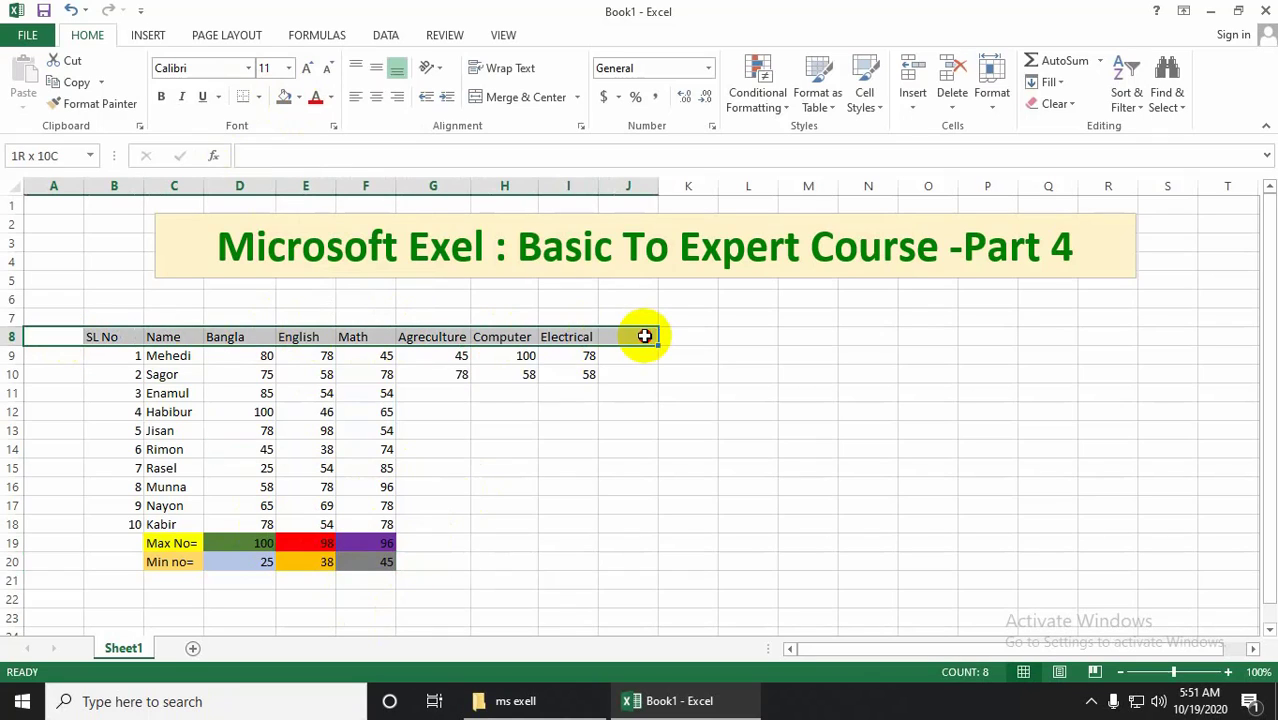
{"action": "left_click", "coordinate": [97, 335]}
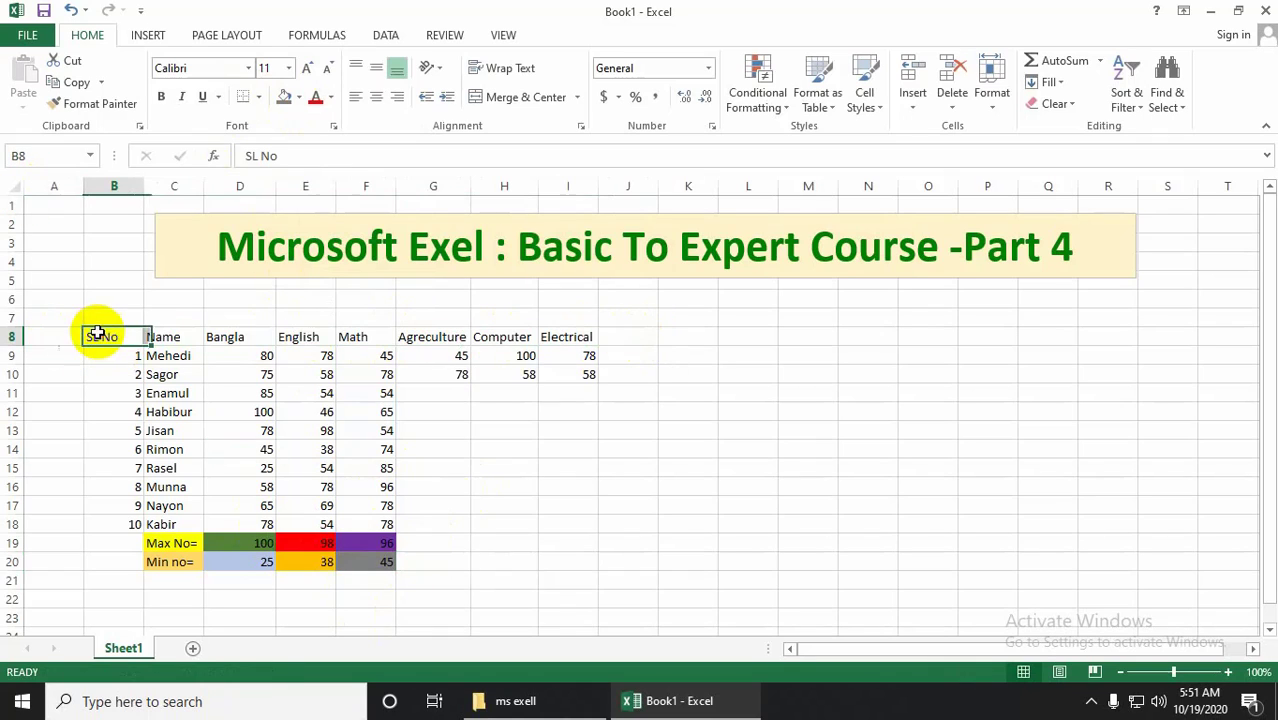
{"action": "left_click_drag", "start_coordinate": [97, 335], "coordinate": [368, 347]}
{"action": "left_click_drag", "start_coordinate": [591, 334], "coordinate": [597, 335]}
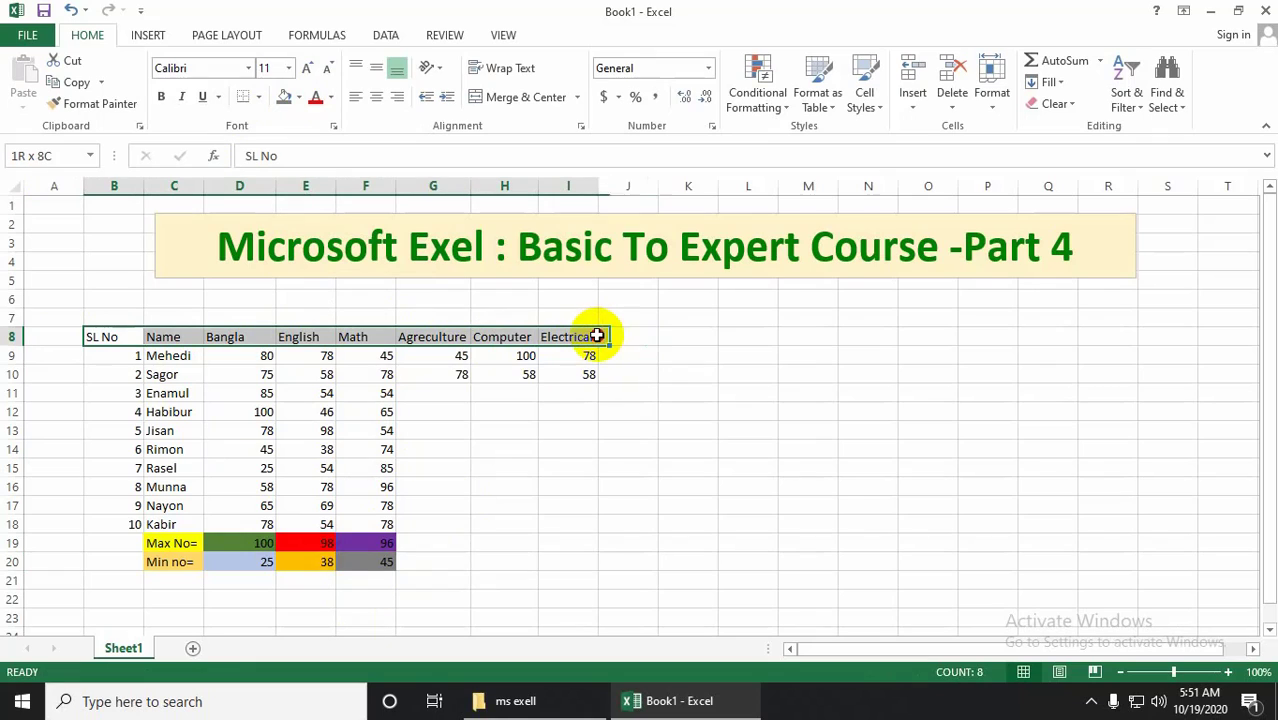
{"action": "left_click", "coordinate": [300, 100]}
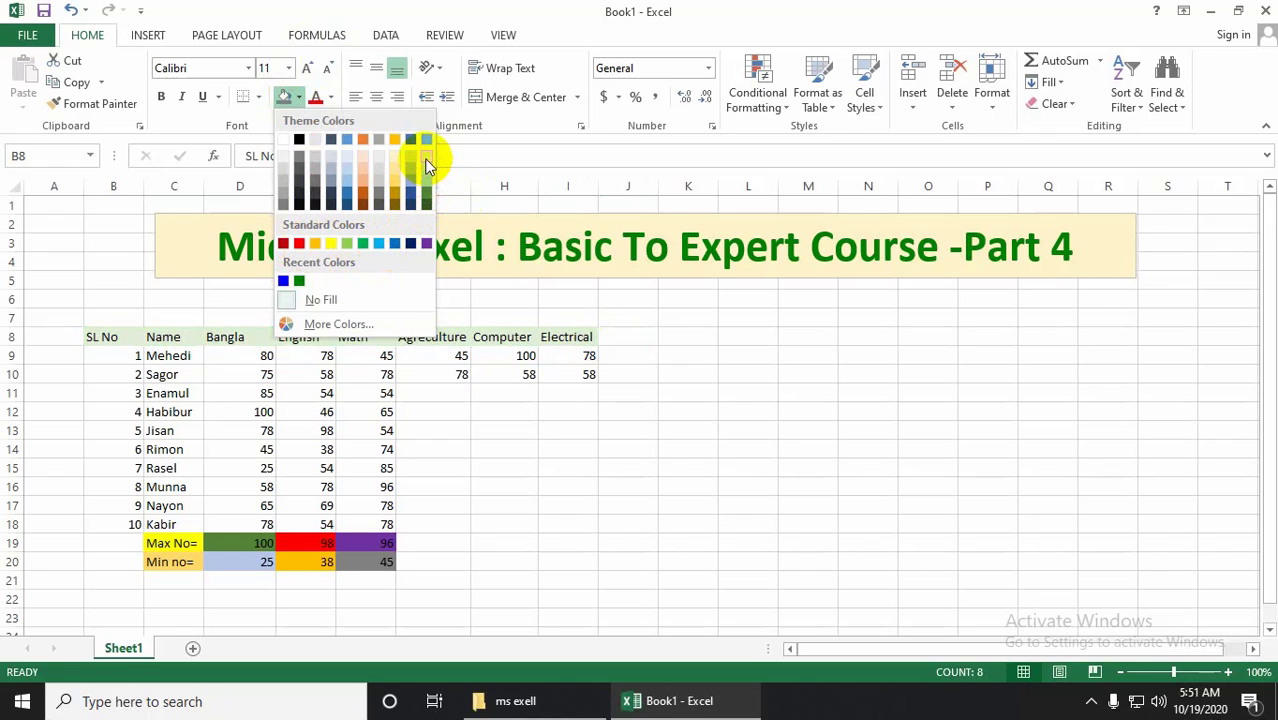
{"action": "left_click", "coordinate": [303, 188]}
{"action": "left_click", "coordinate": [504, 337]}
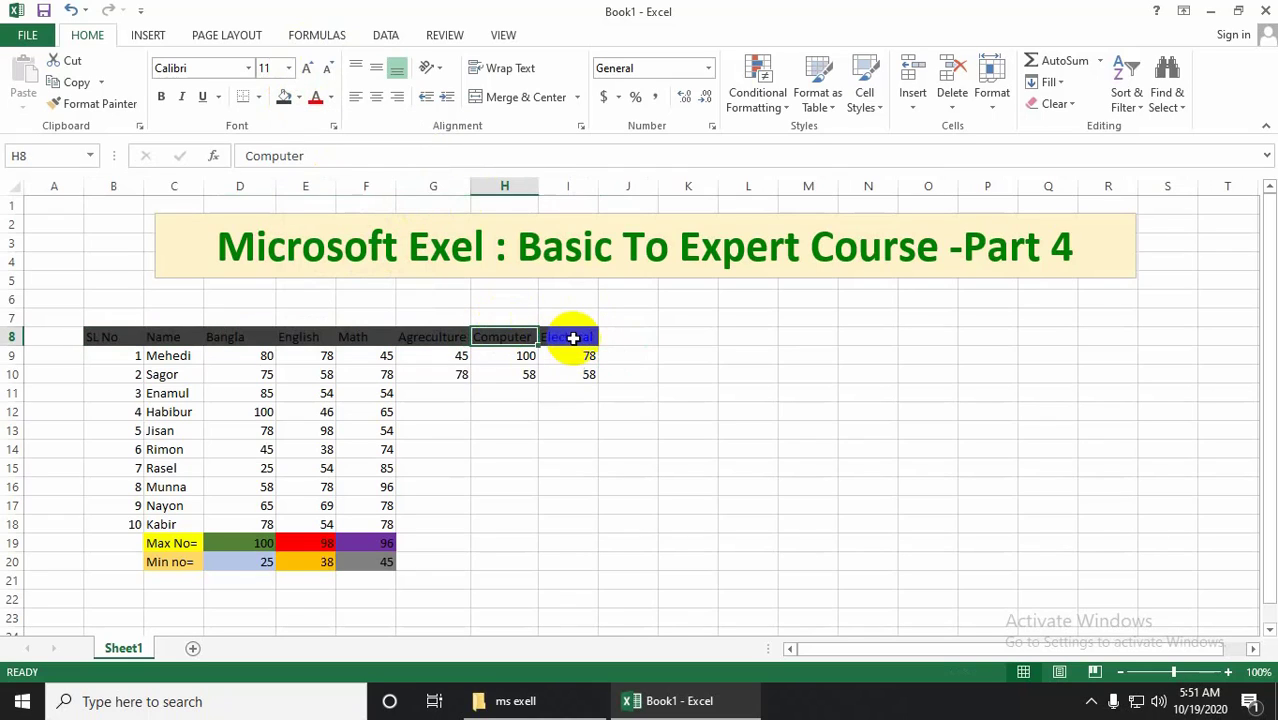
Change the font colour of the header row B8:I8 to white
{"action": "left_click", "coordinate": [580, 337]}
{"action": "left_click_drag", "start_coordinate": [580, 337], "coordinate": [115, 336]}
{"action": "left_click", "coordinate": [330, 97]}
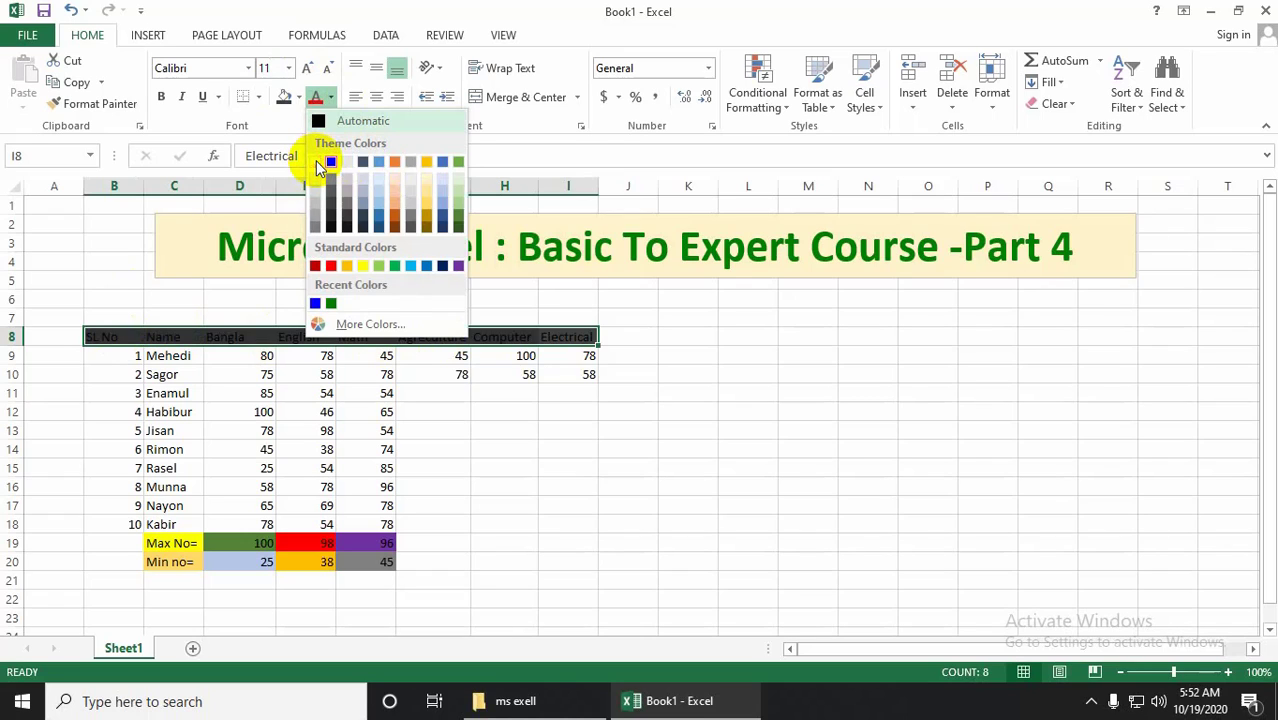
{"action": "left_click", "coordinate": [556, 397]}
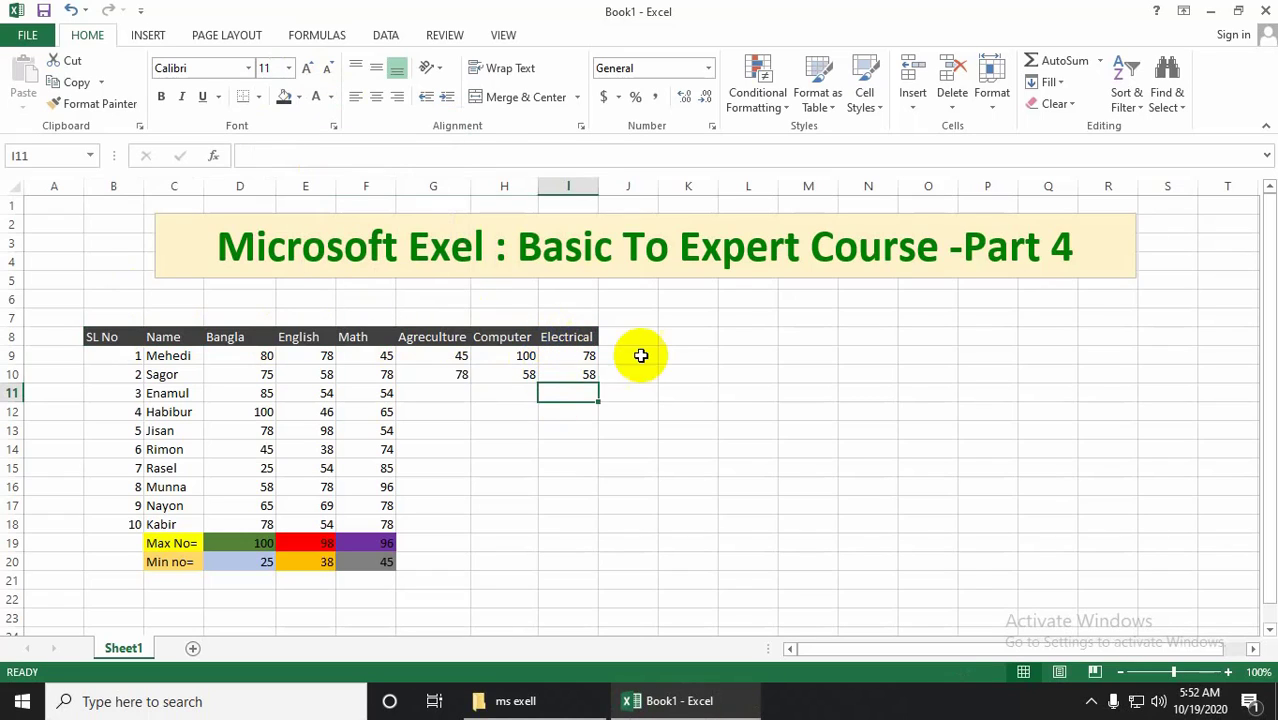
{"action": "left_click", "coordinate": [645, 354]}
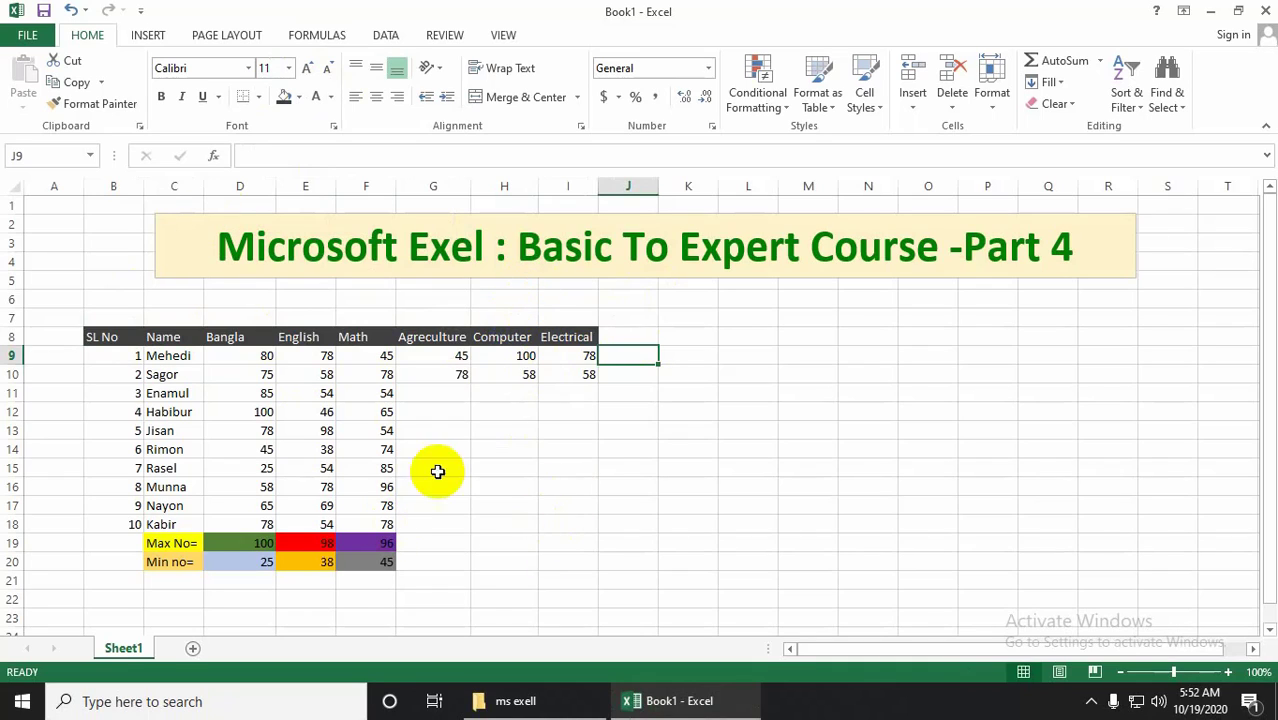
Make the labels "Max No=" in C19 and "Min no=" in C20 bold
{"action": "left_click", "coordinate": [163, 545]}
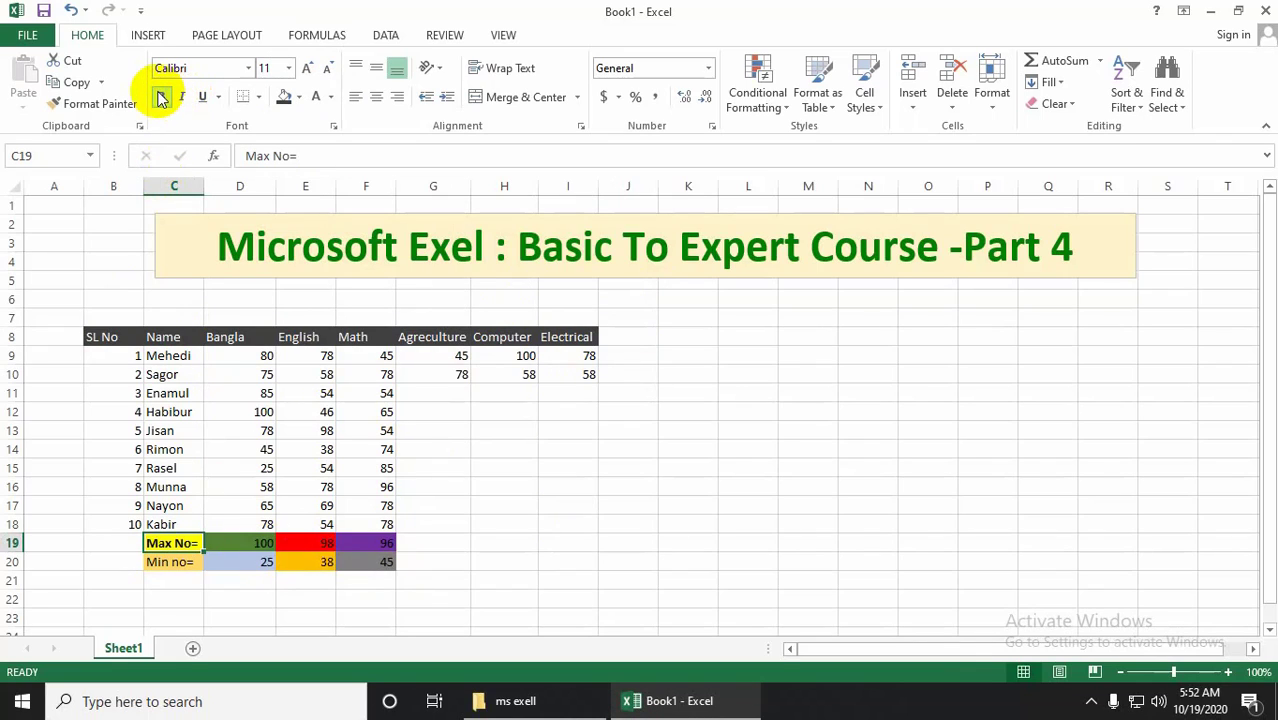
{"action": "left_click", "coordinate": [170, 561]}
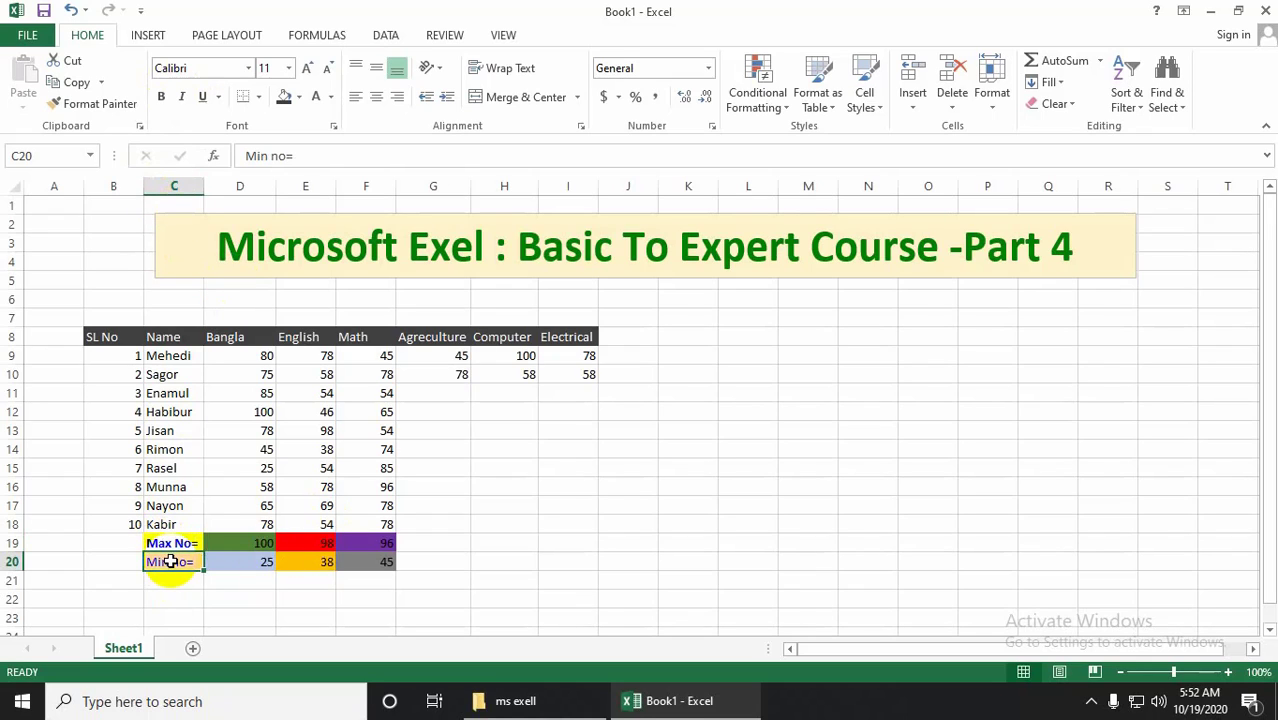
{"action": "left_click", "coordinate": [257, 561]}
{"action": "left_click", "coordinate": [172, 561]}
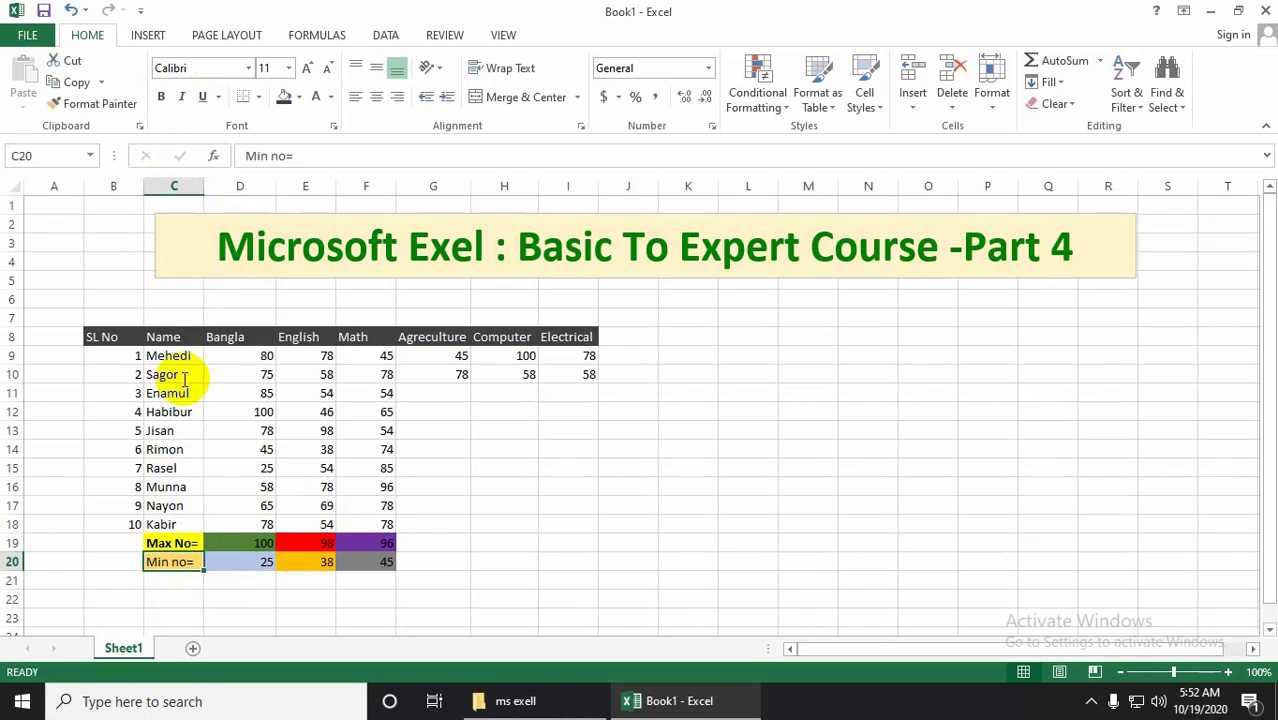
{"action": "left_click", "coordinate": [161, 96]}
{"action": "left_click", "coordinate": [450, 564]}
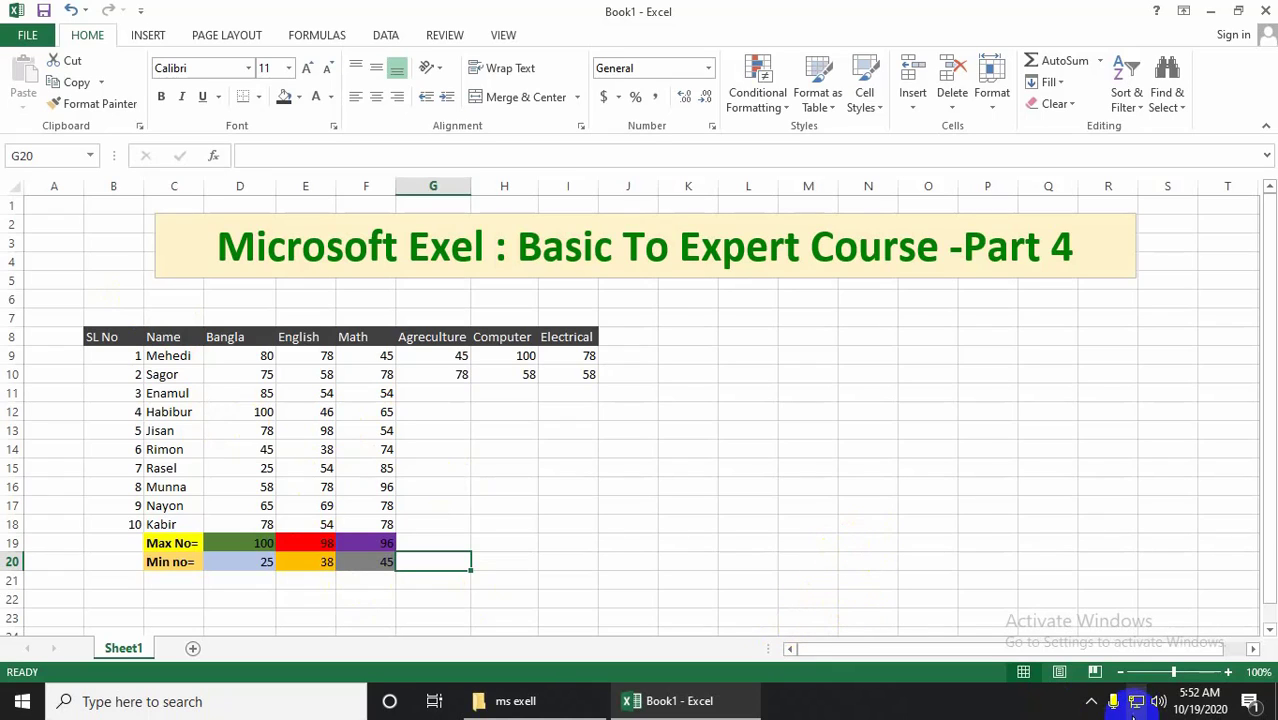
{"action": "left_click", "coordinate": [1090, 700]}
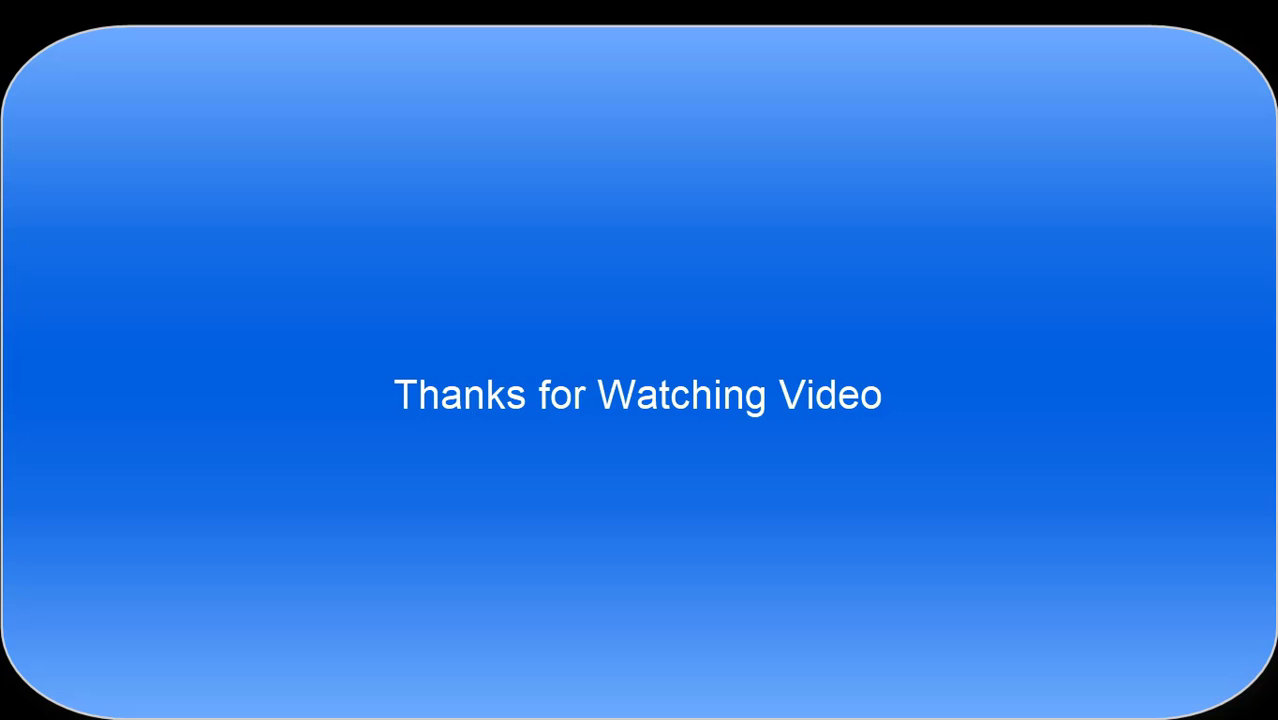